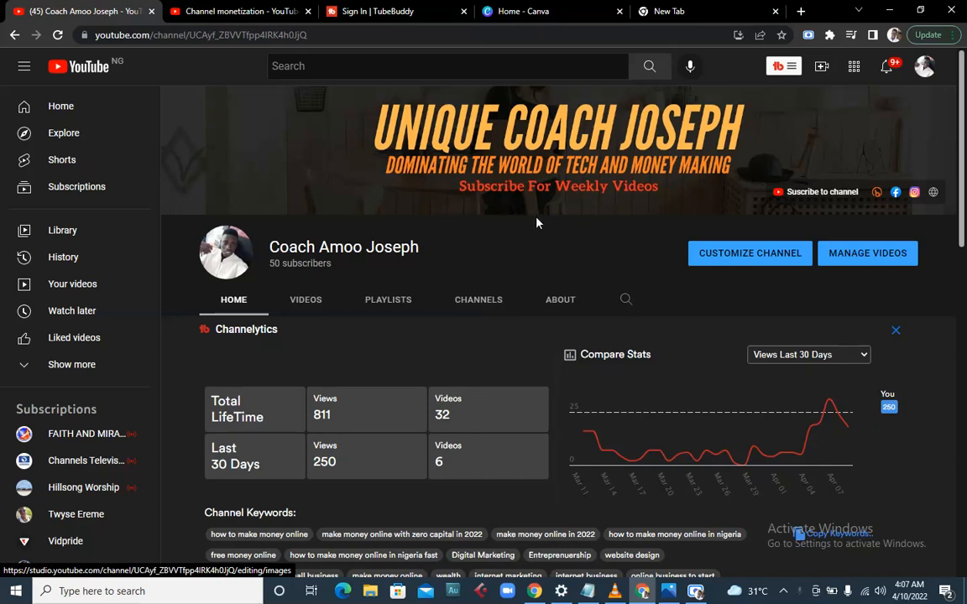
- Search 'color palette generator' in a new tab and open Canva's Color palette generator page
scroll(560, 302, "down", 4)
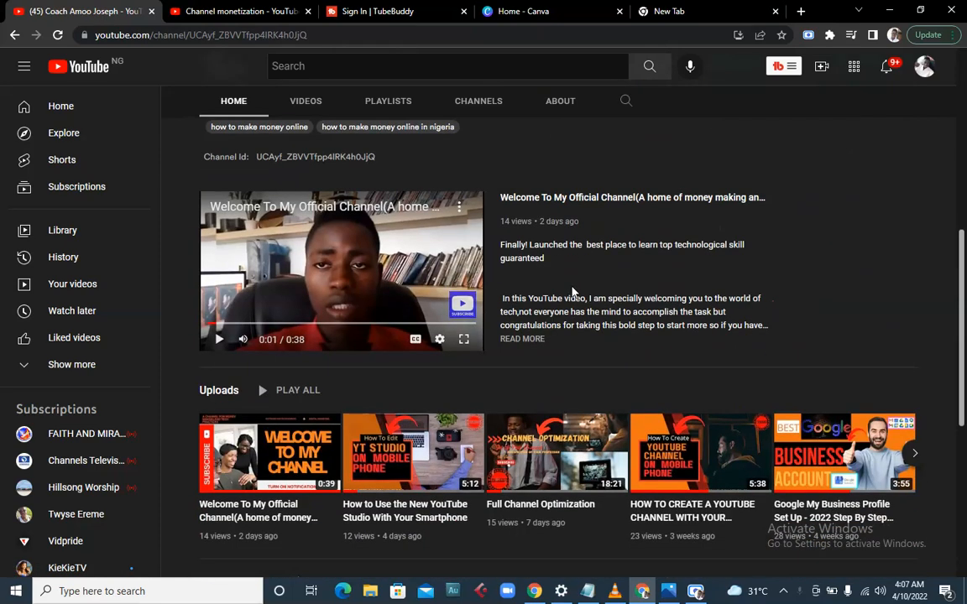
scroll(574, 292, "up", 5)
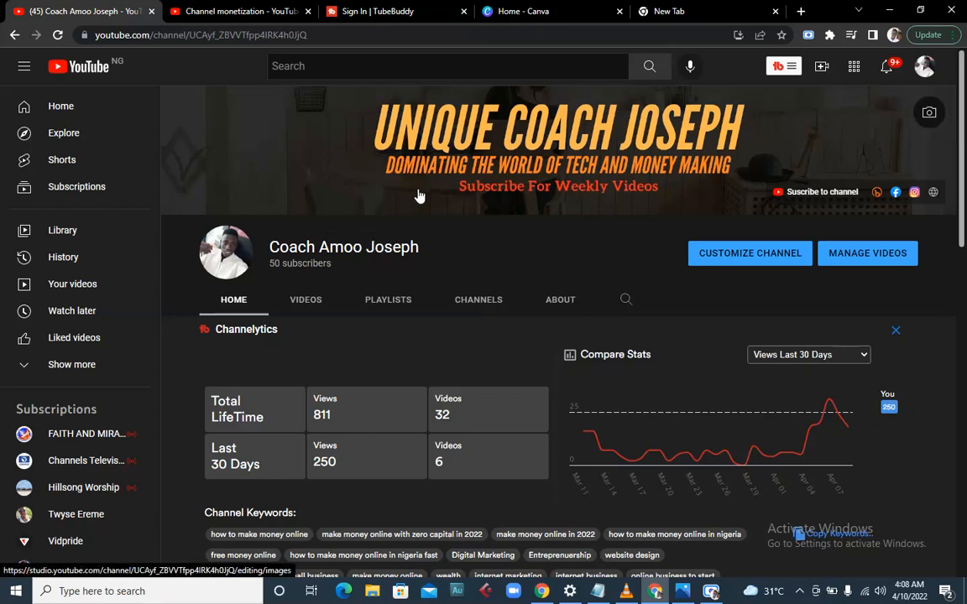
scroll(419, 197, "down", 3)
scroll(423, 195, "up", 3)
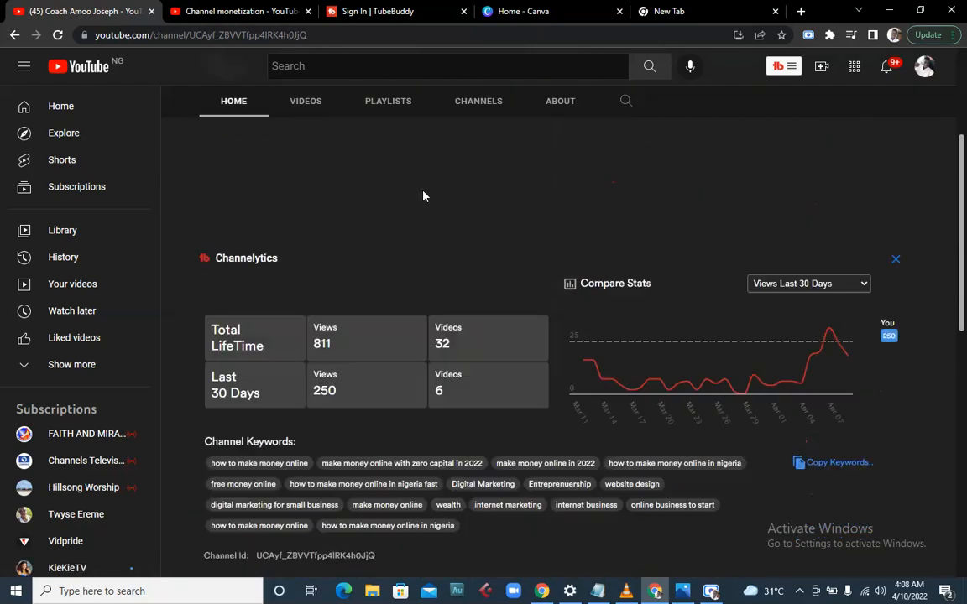
left_click(715, 592)
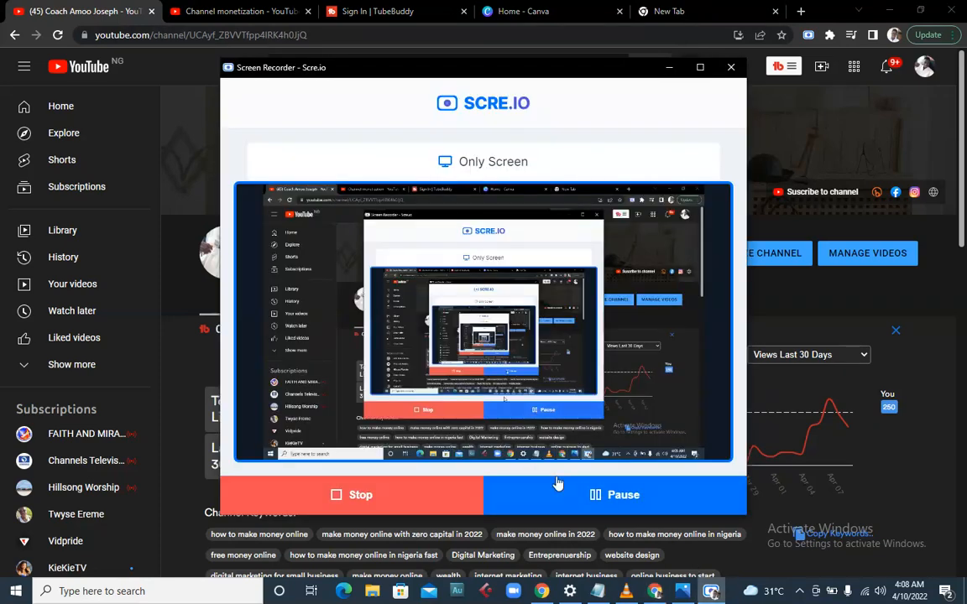
left_click(617, 494)
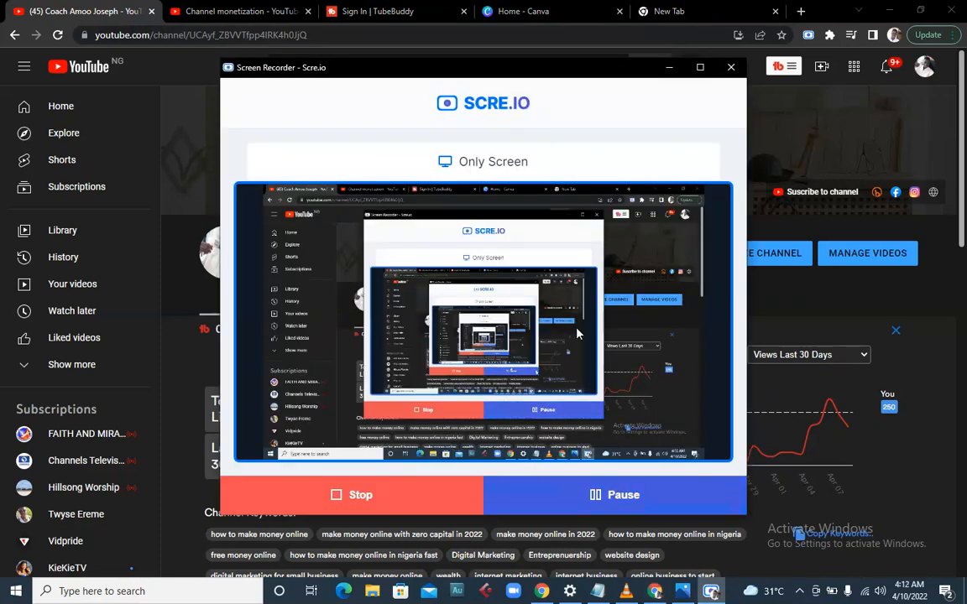
left_click(669, 67)
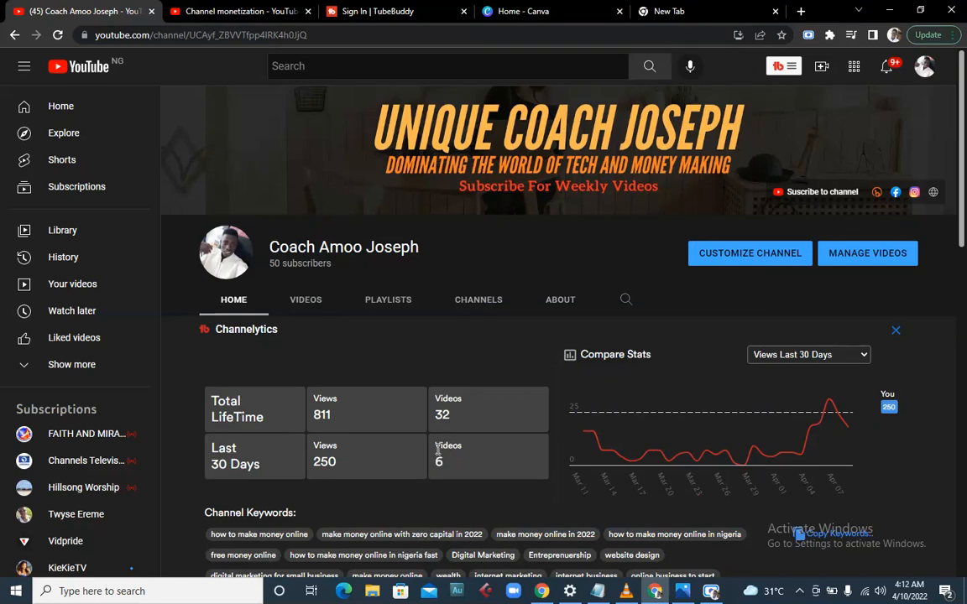
scroll(438, 451, "down", 3)
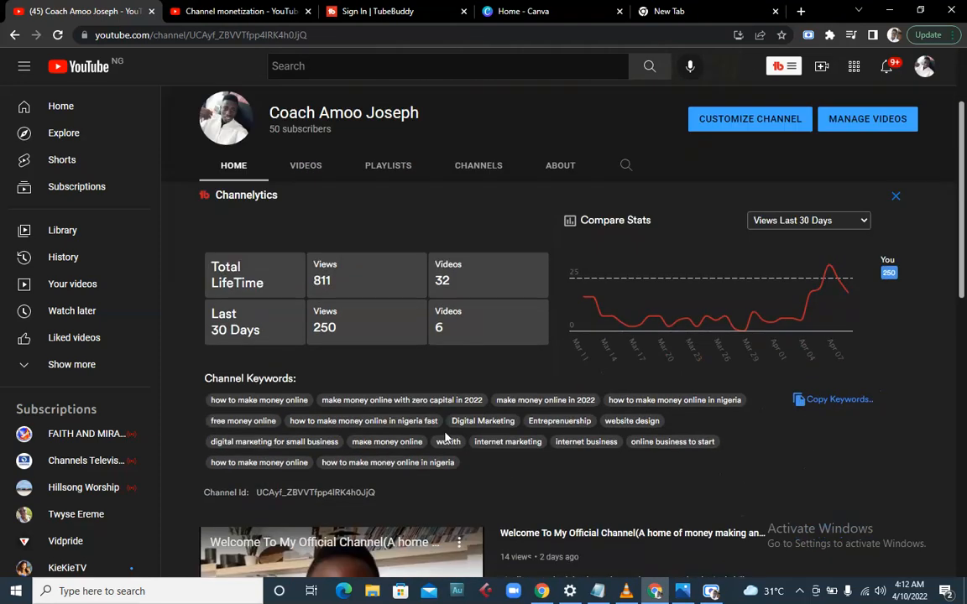
scroll(446, 435, "up", 3)
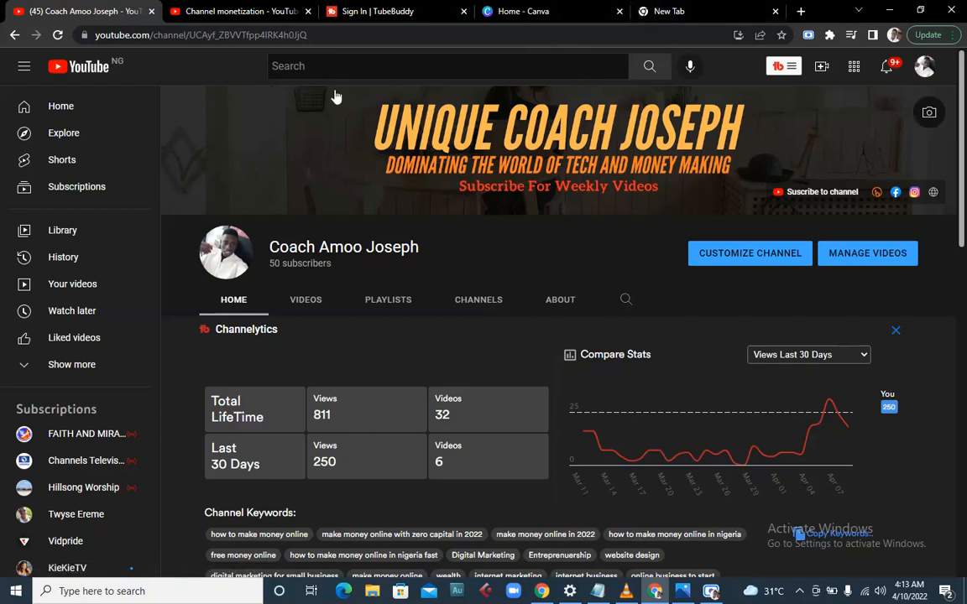
left_click(719, 11)
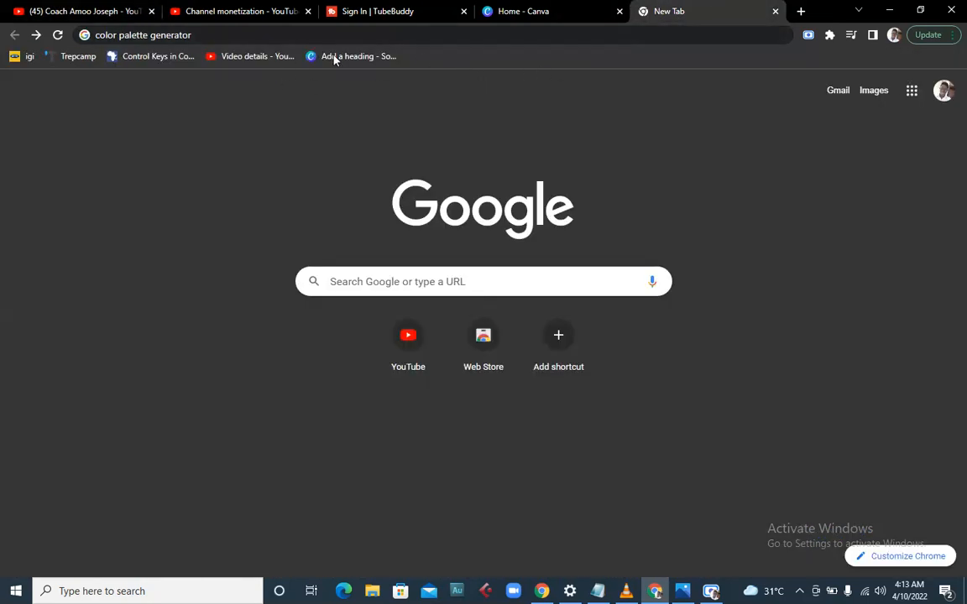
double_click(349, 35)
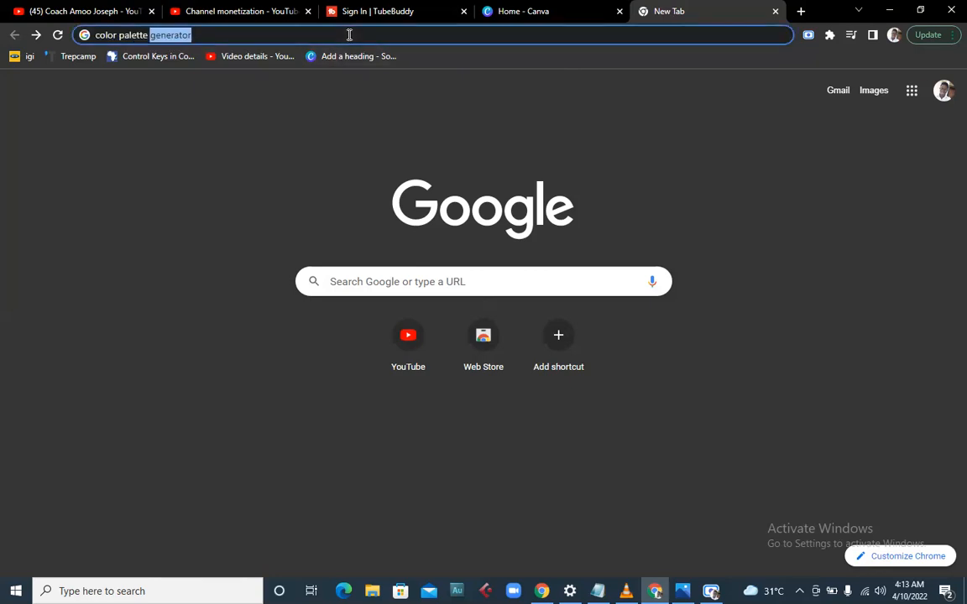
key("Return")
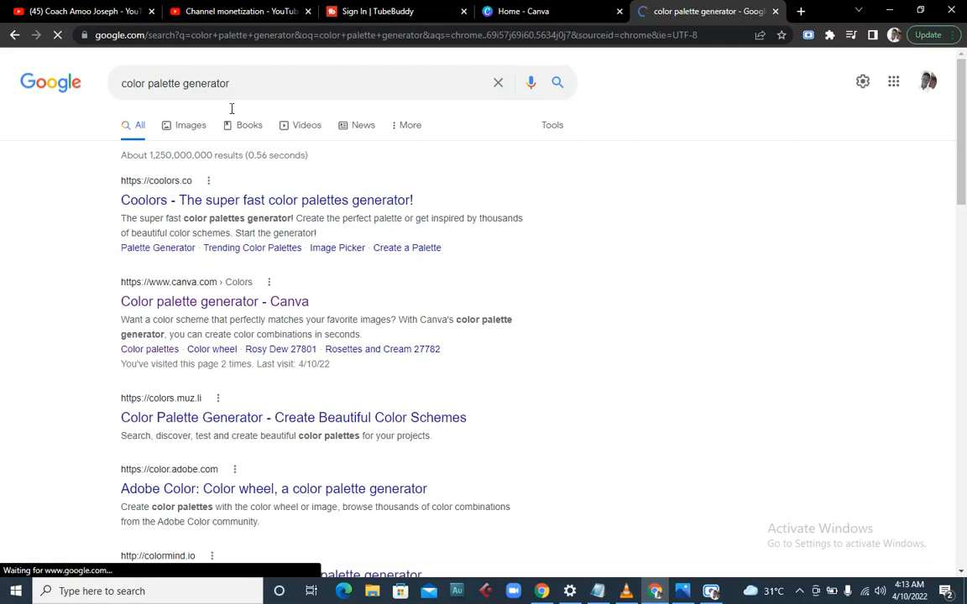
left_click(176, 301)
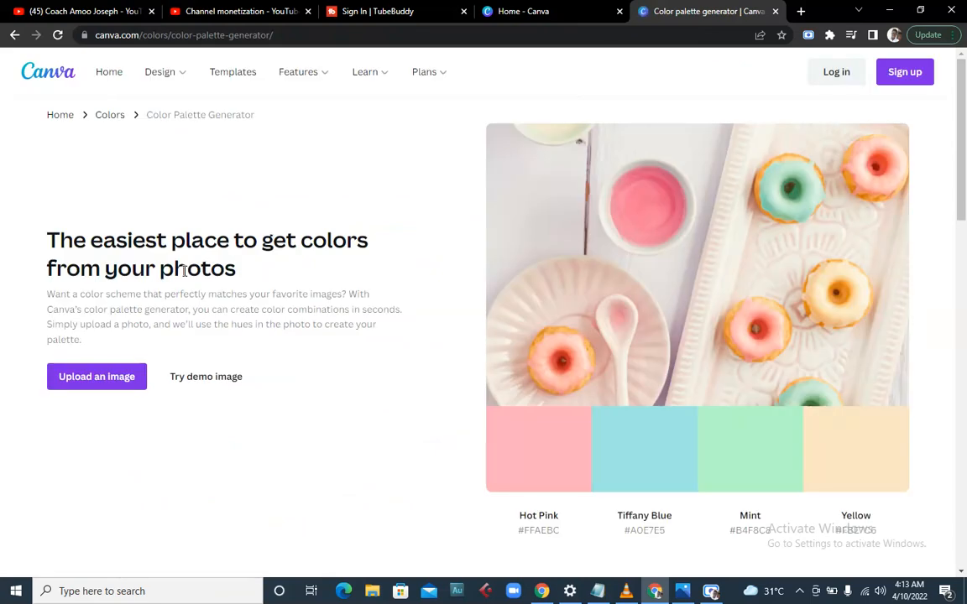
- Scroll down through the Hot Pink, Tiffany Blue, Mint and Yellow palette and the combination ideas
scroll(544, 455, "down", 2)
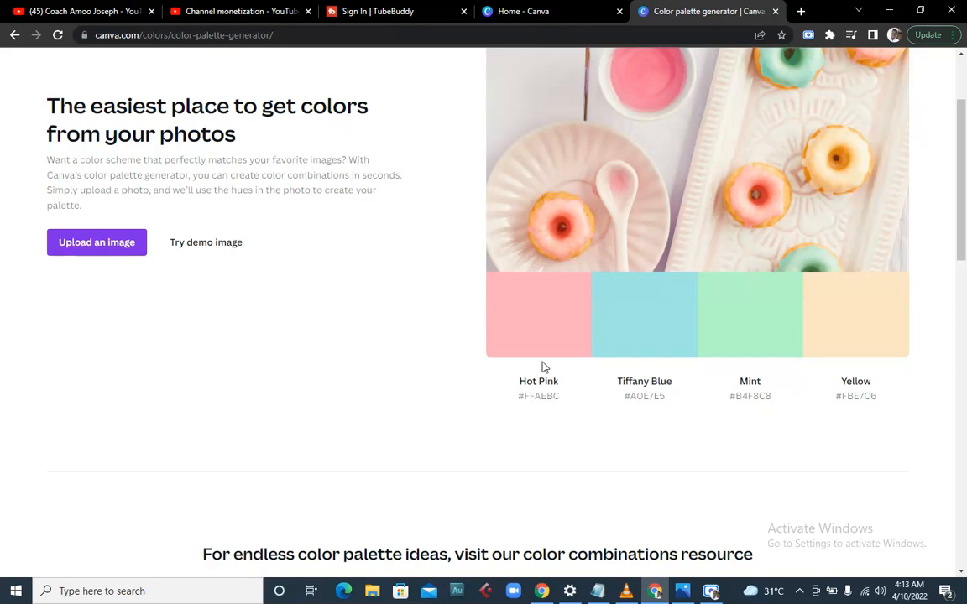
scroll(524, 328, "down", 3)
scroll(527, 311, "up", 2)
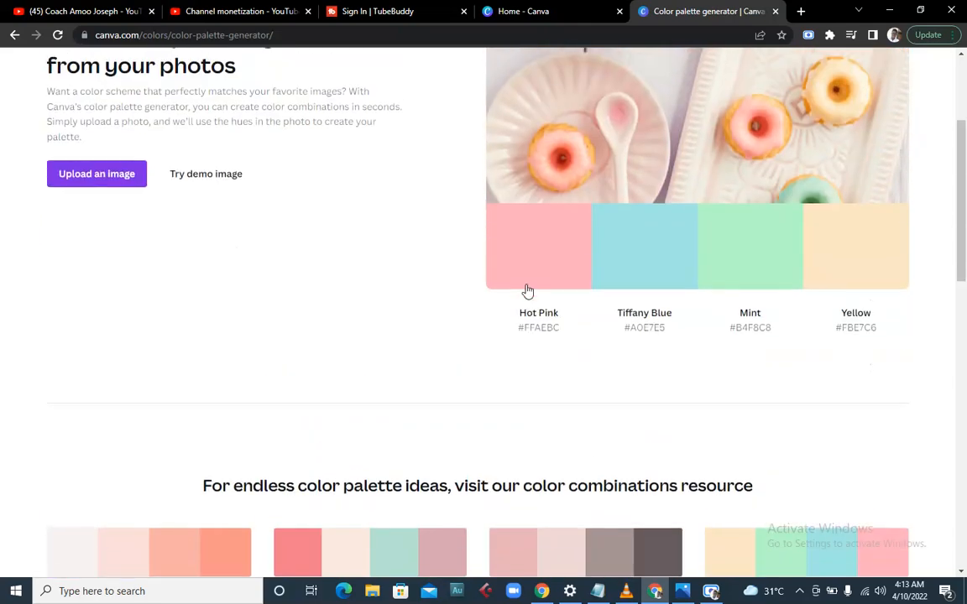
scroll(523, 286, "down", 2)
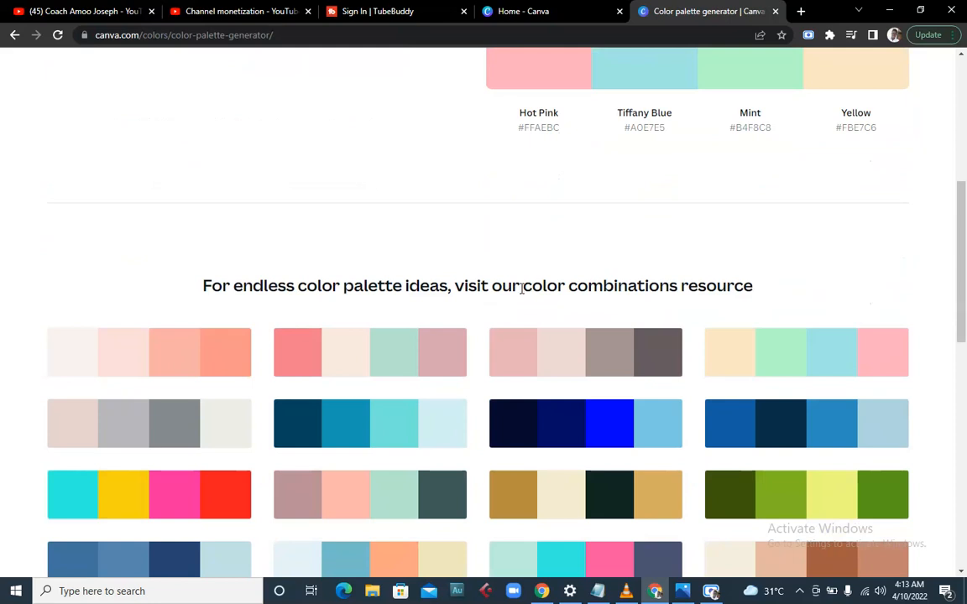
scroll(521, 290, "down", 1)
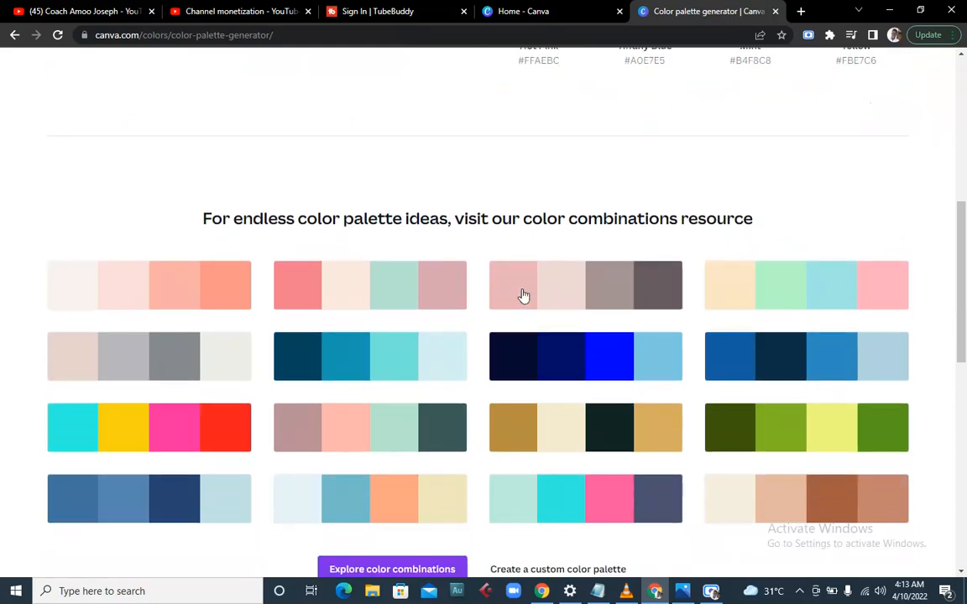
scroll(336, 302, "down", 2)
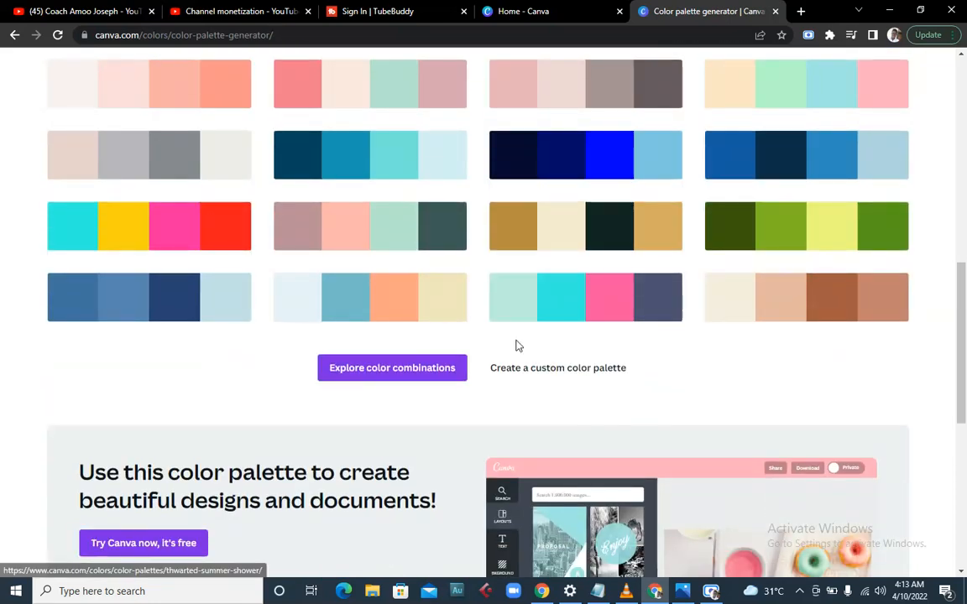
scroll(159, 210, "up", 2)
scroll(168, 252, "down", 3)
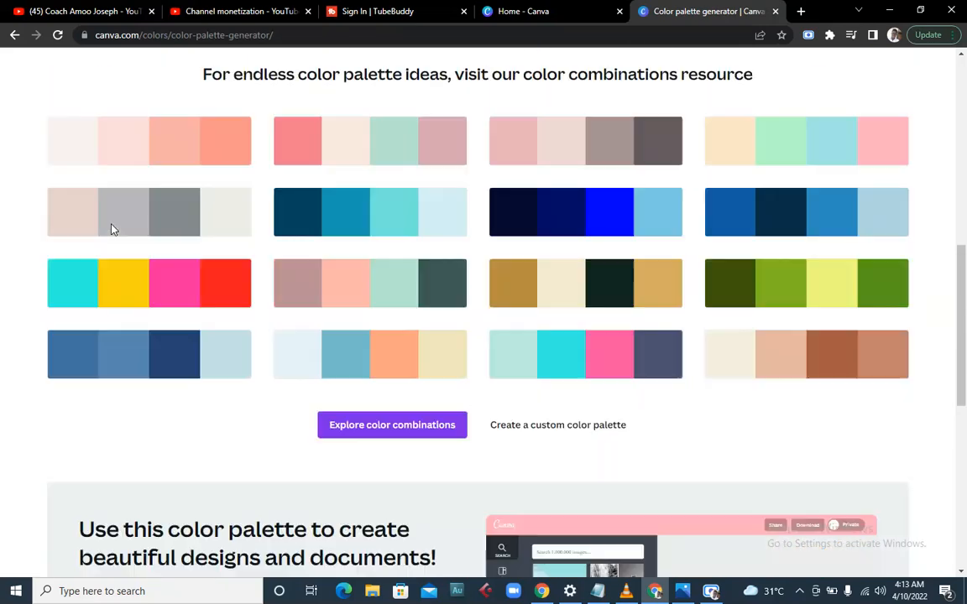
scroll(336, 239, "up", 2)
scroll(277, 243, "up", 1)
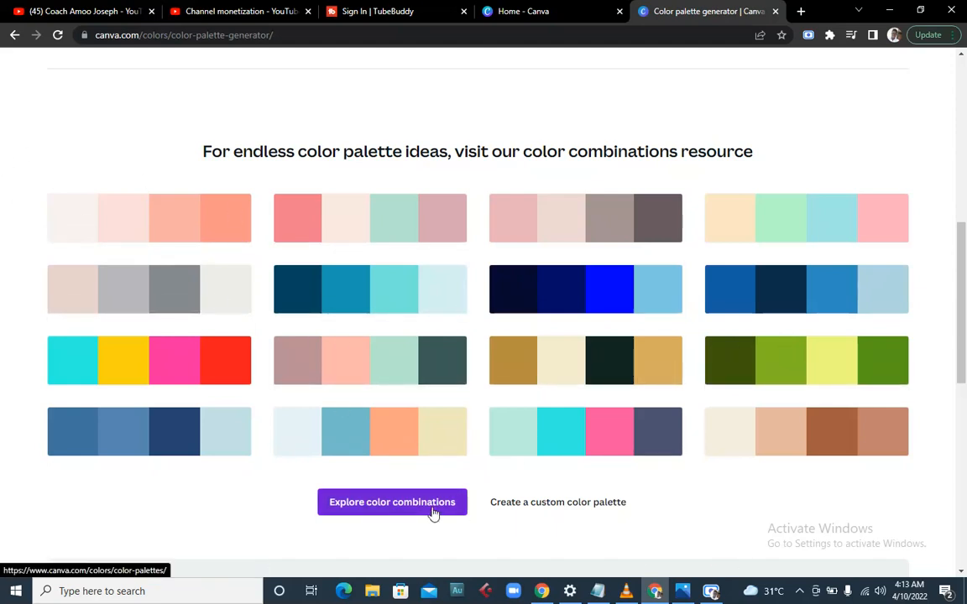
- From Explore color combinations, open the Right on Time palette of Cream, Peach, Desert Sun and Coral
left_click(432, 512)
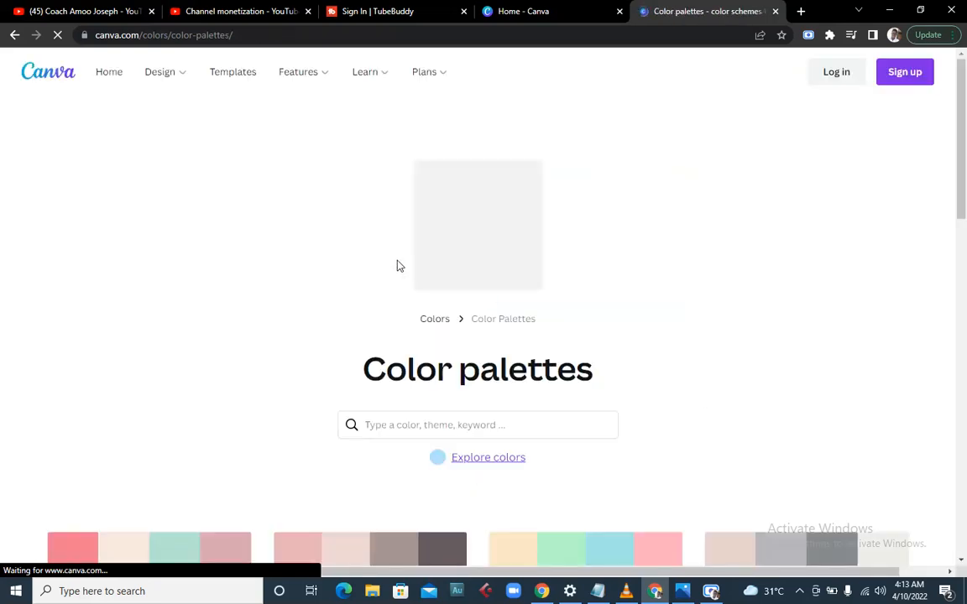
scroll(394, 266, "down", 5)
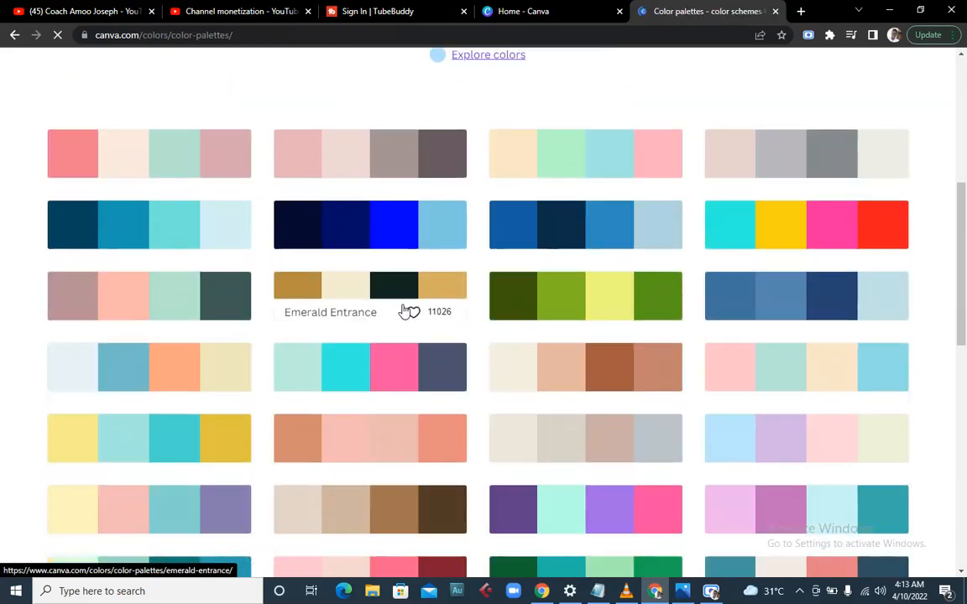
scroll(407, 309, "down", 5)
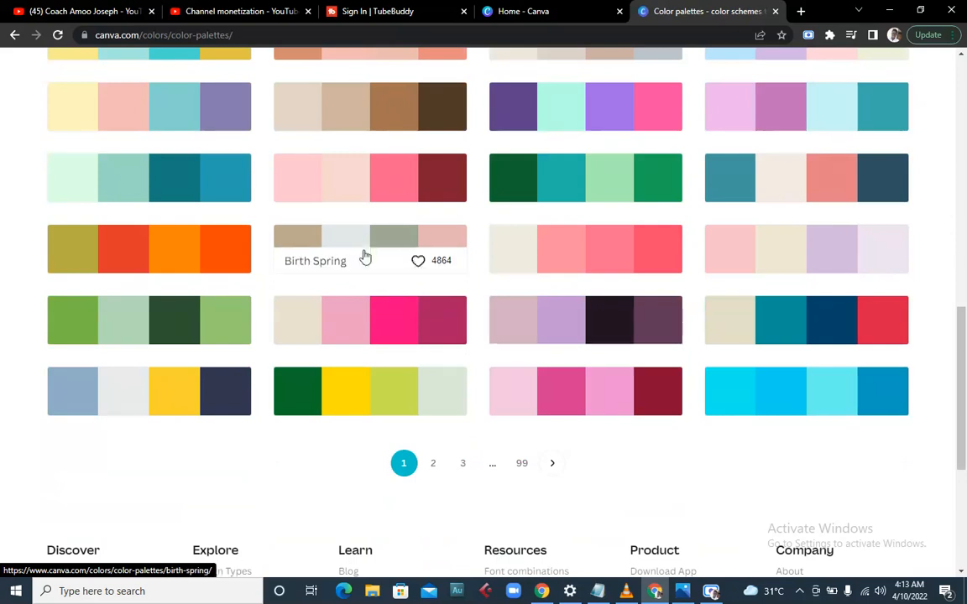
scroll(214, 203, "up", 2)
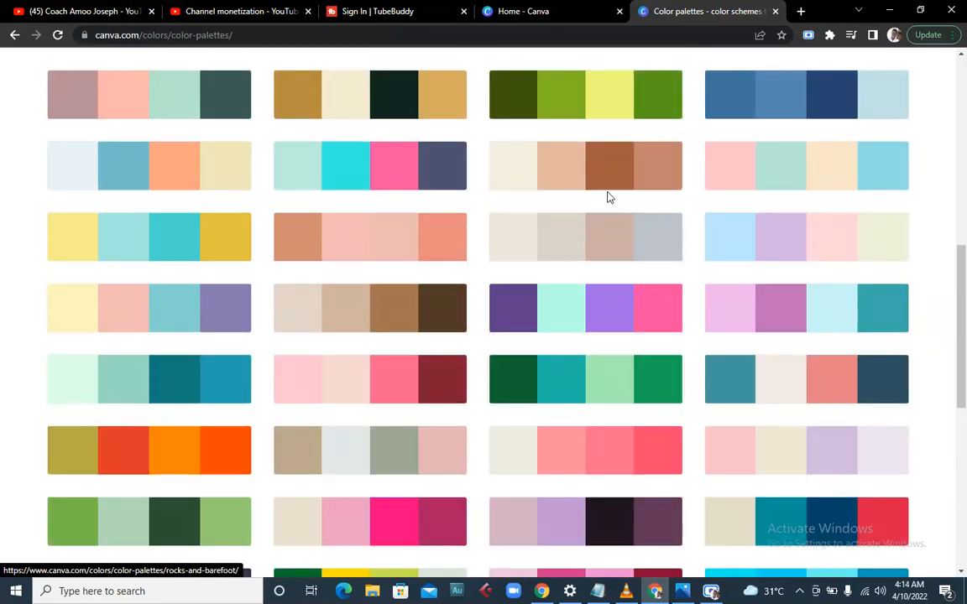
left_click(551, 162)
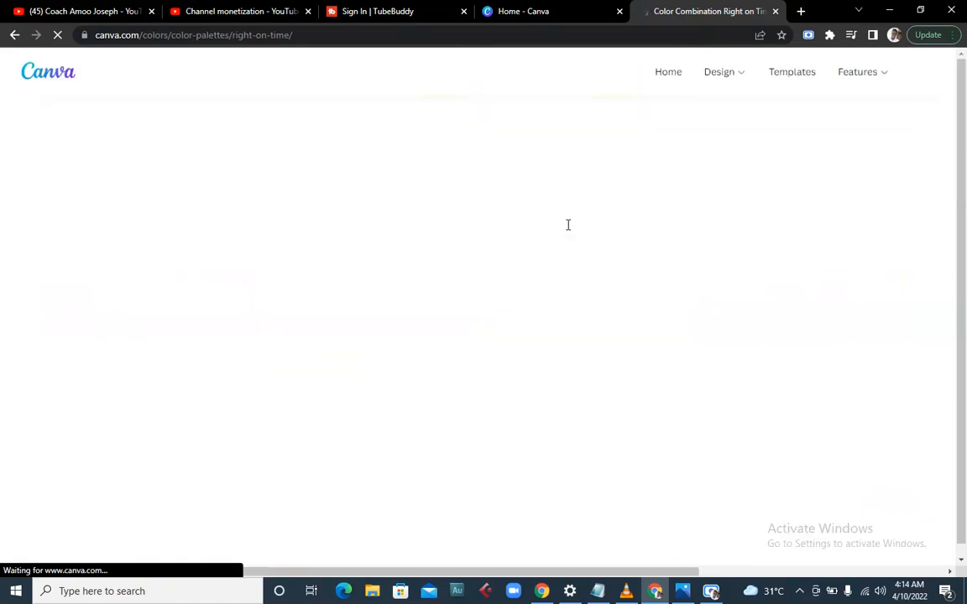
scroll(547, 221, "down", 5)
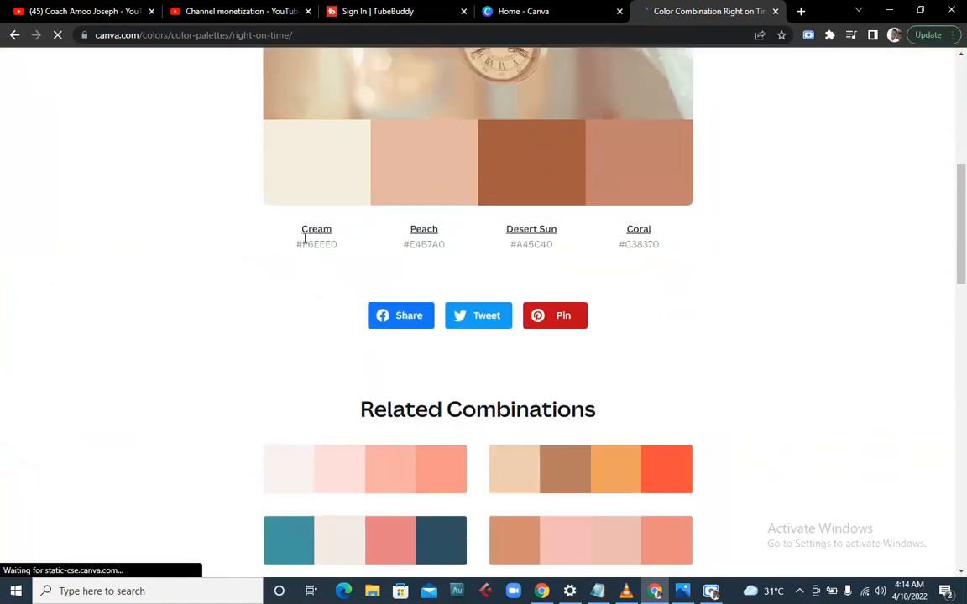
scroll(533, 235, "up", 1)
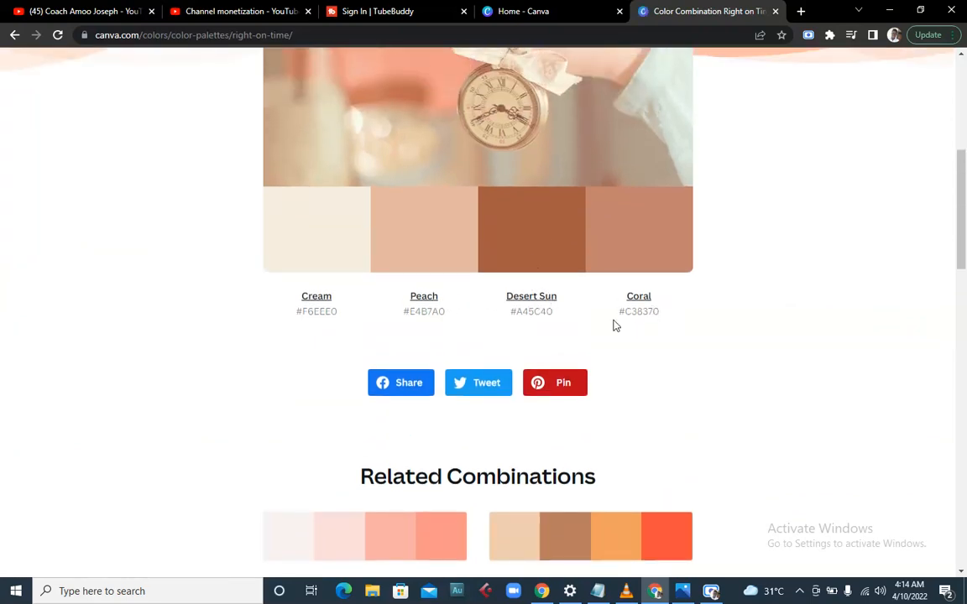
- Copy the four Right on Time names and hex codes and paste them below the Notepad colour list
left_click_drag(285, 292, 720, 355)
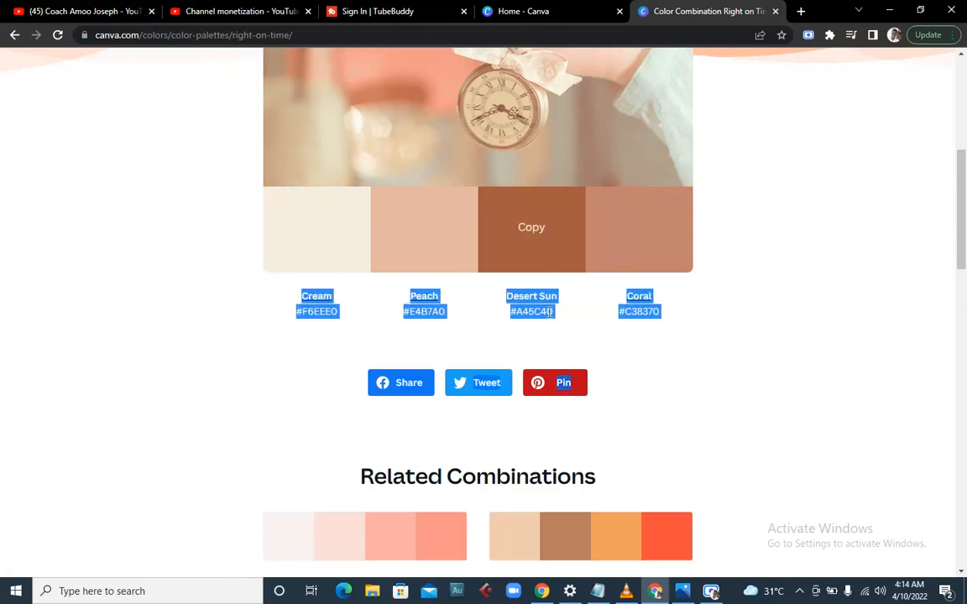
right_click(598, 313)
left_click(613, 319)
left_click(597, 590)
left_click(376, 388)
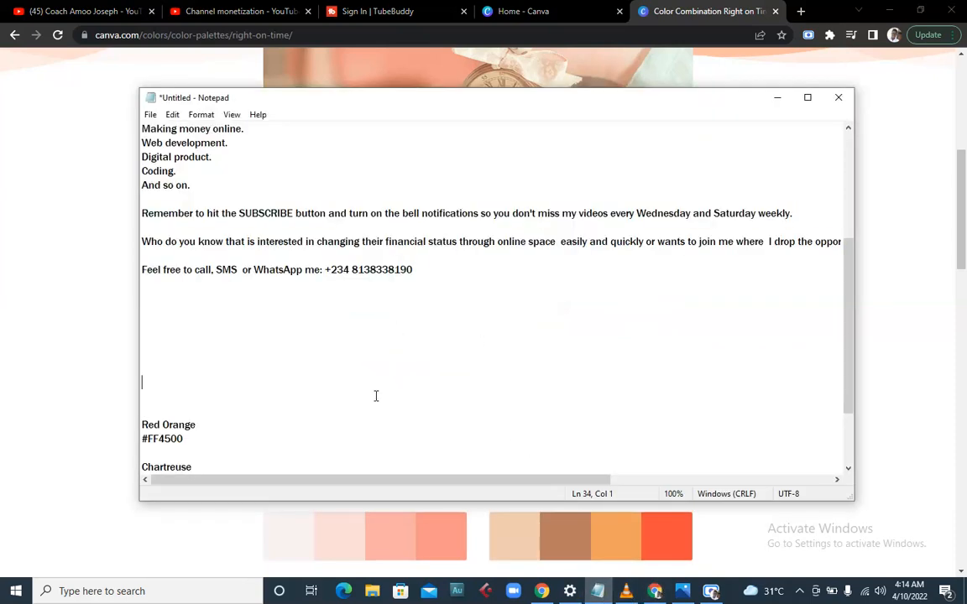
scroll(571, 387, "down", 2)
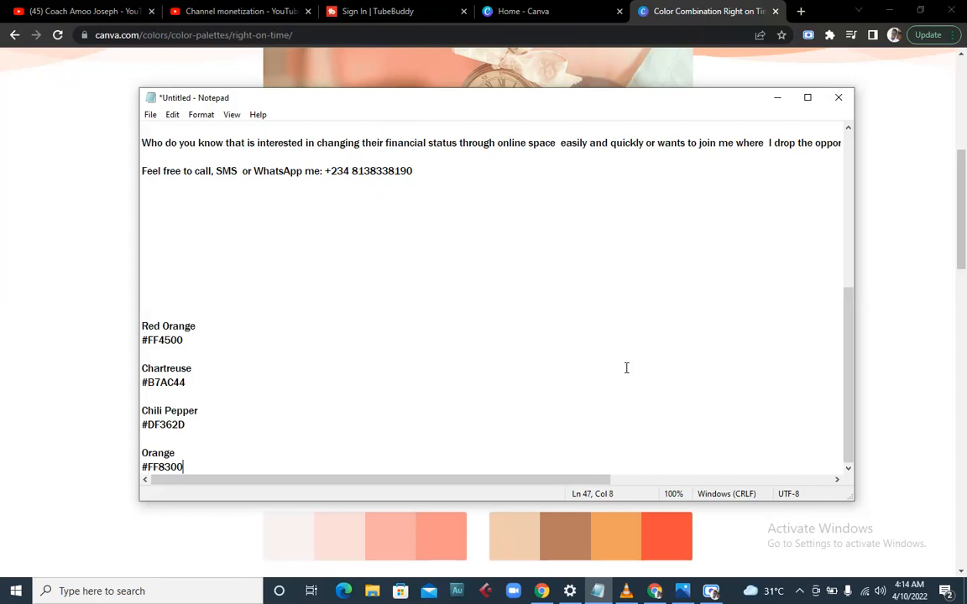
key("Return")
key("Return")
key("Return")
key("Return")
key("Return")
key("Return")
key("Return")
key("Return")
key("Return")
key("Return")
key("Return")
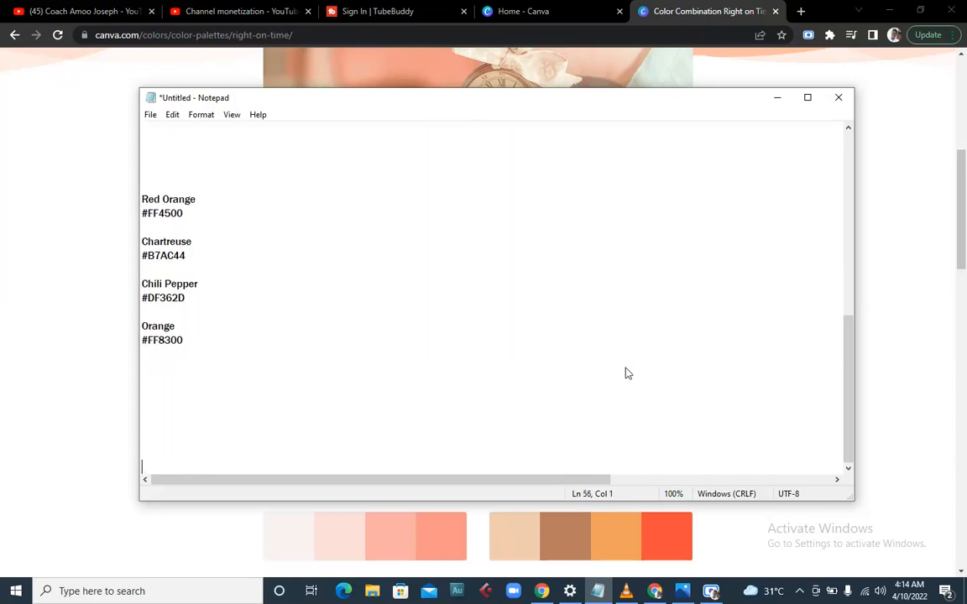
key("ctrl+v")
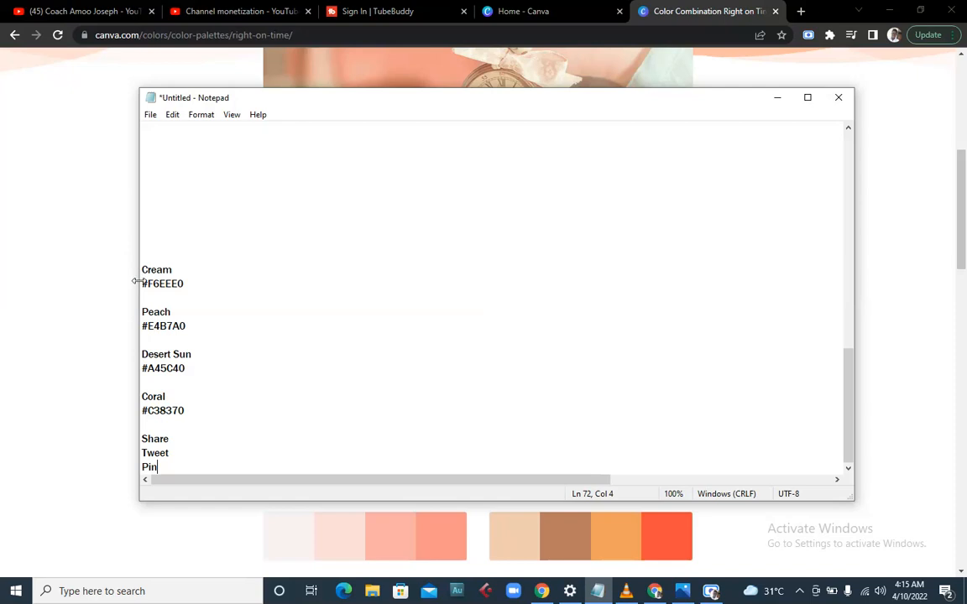
- Search Canva's templates for 'YOUTUBE CHANNEL ART' from the Home page
left_click(711, 593)
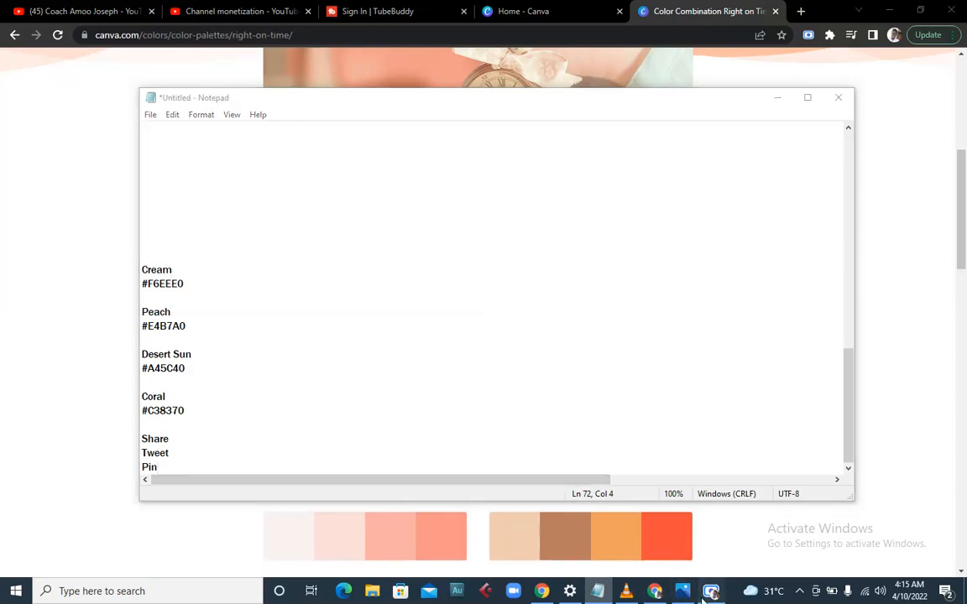
left_click(593, 495)
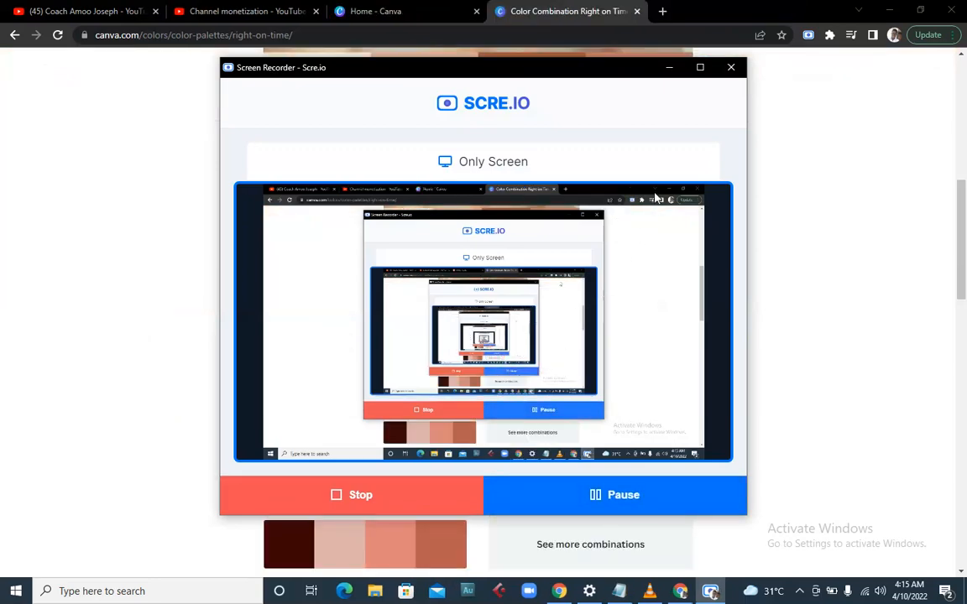
left_click(669, 67)
scroll(604, 276, "up", 5)
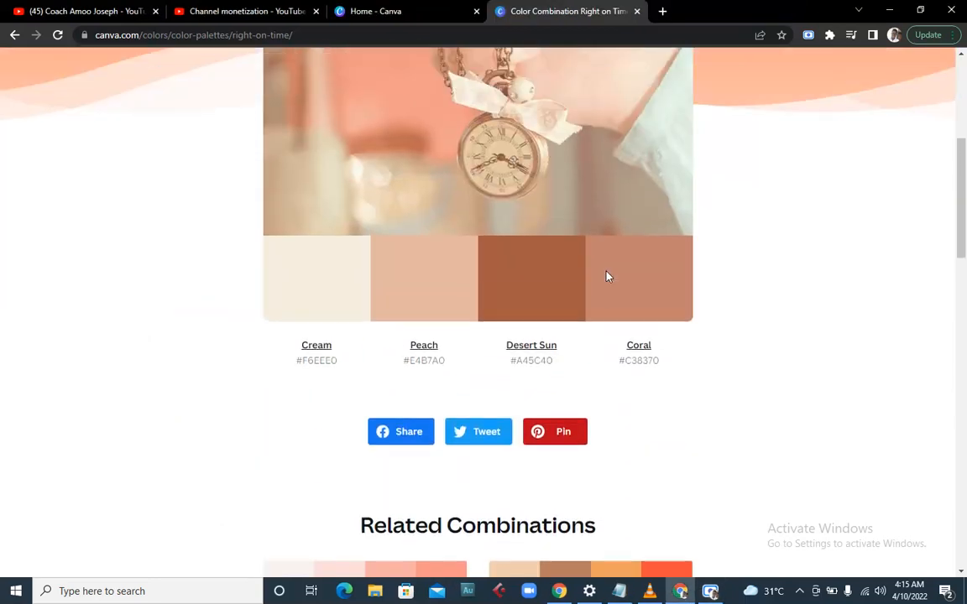
scroll(607, 278, "up", 2)
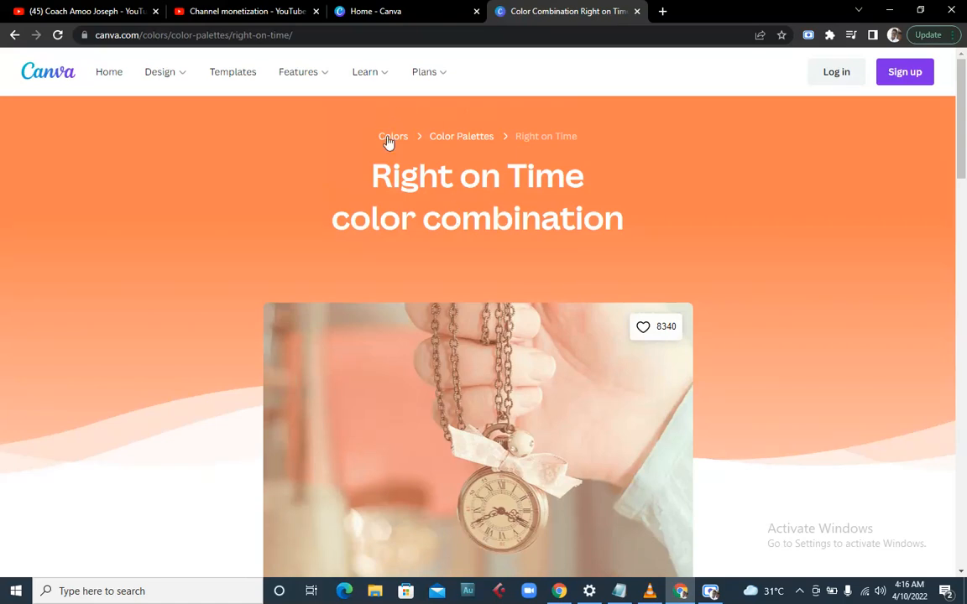
left_click(390, 12)
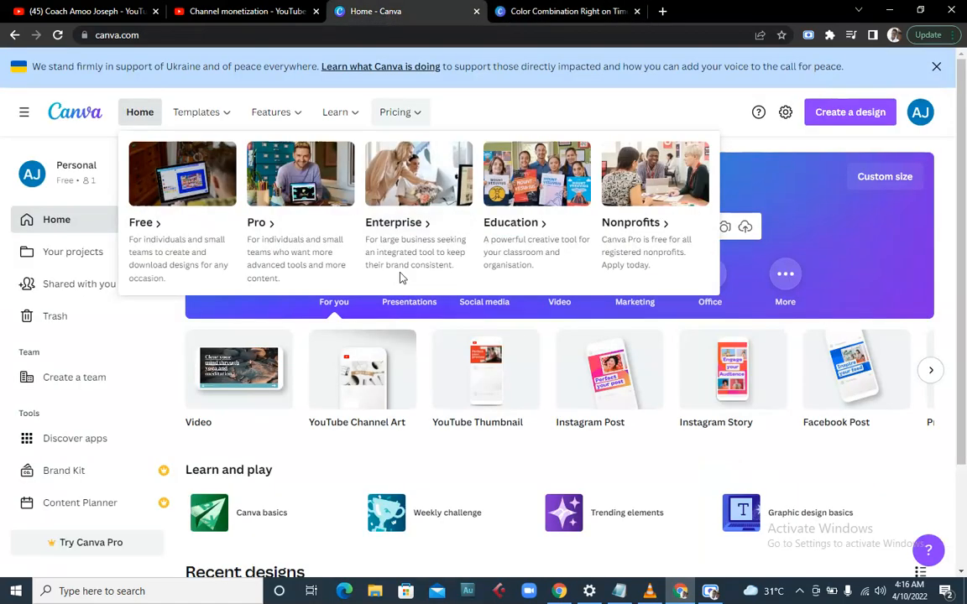
left_click(477, 225)
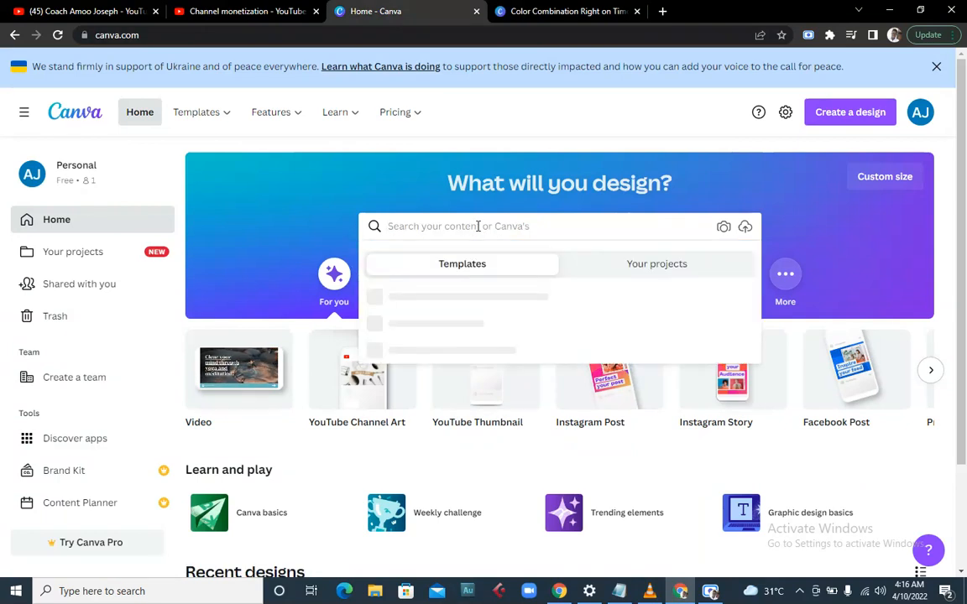
type("Y")
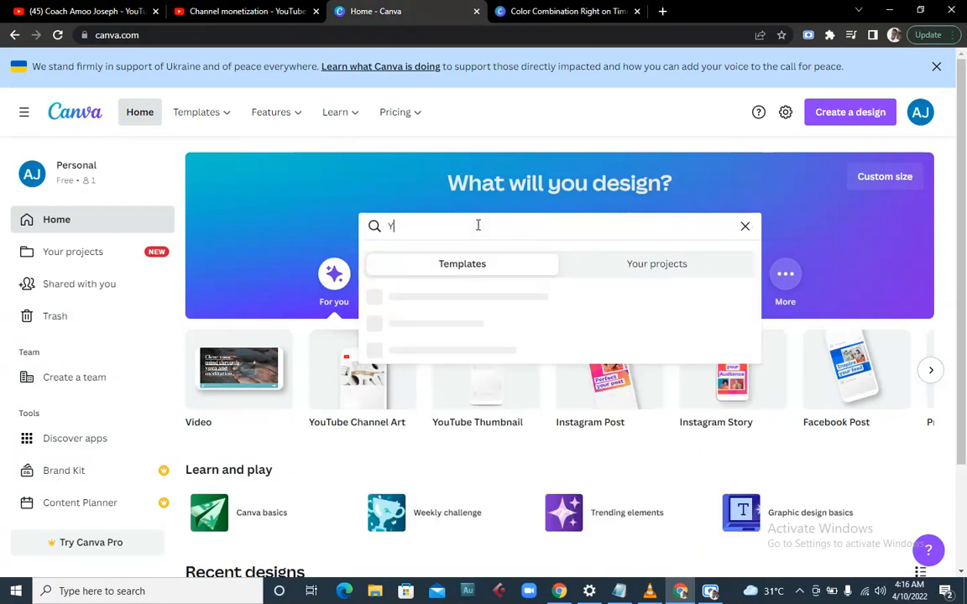
type("OUTUBE CHANNEL ART")
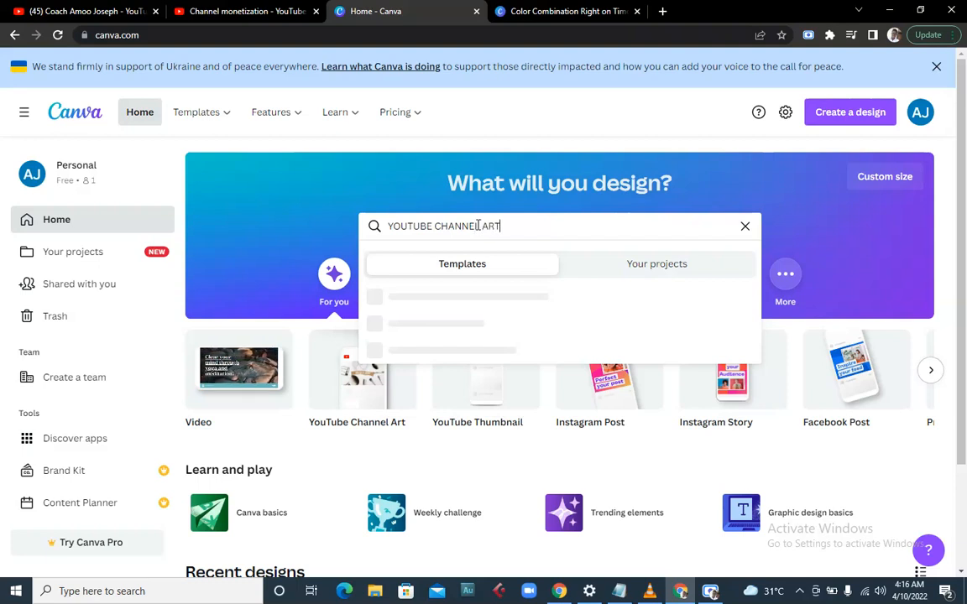
key("Return")
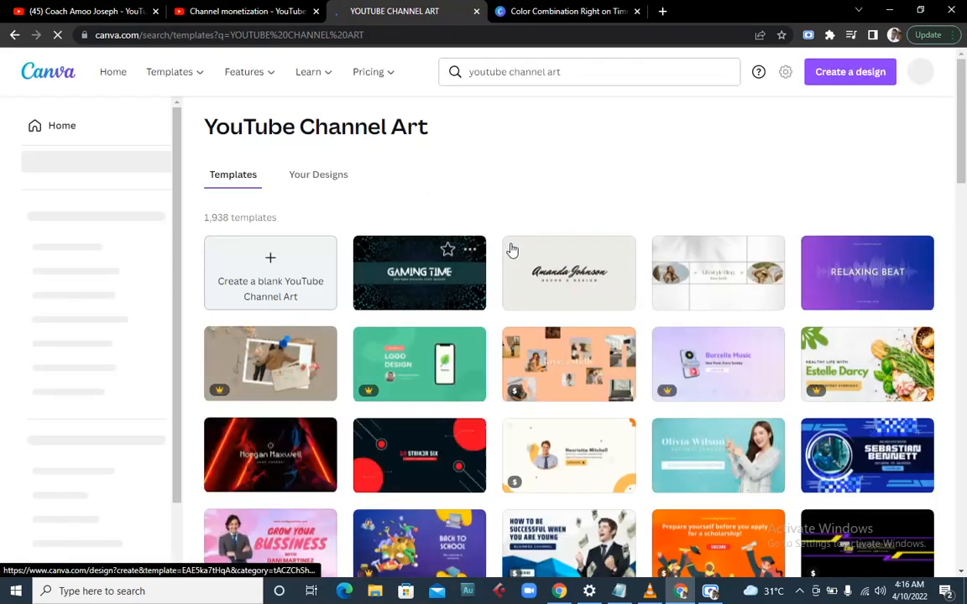
- Open the red and black STRIK3R SIX gamer YouTube Channel Art template
scroll(555, 309, "down", 2)
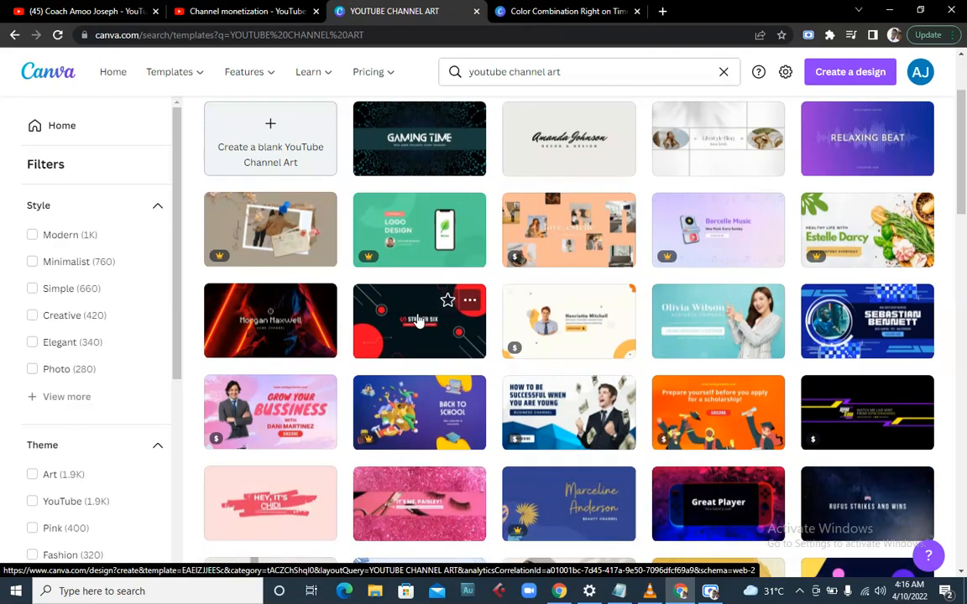
left_click(417, 321)
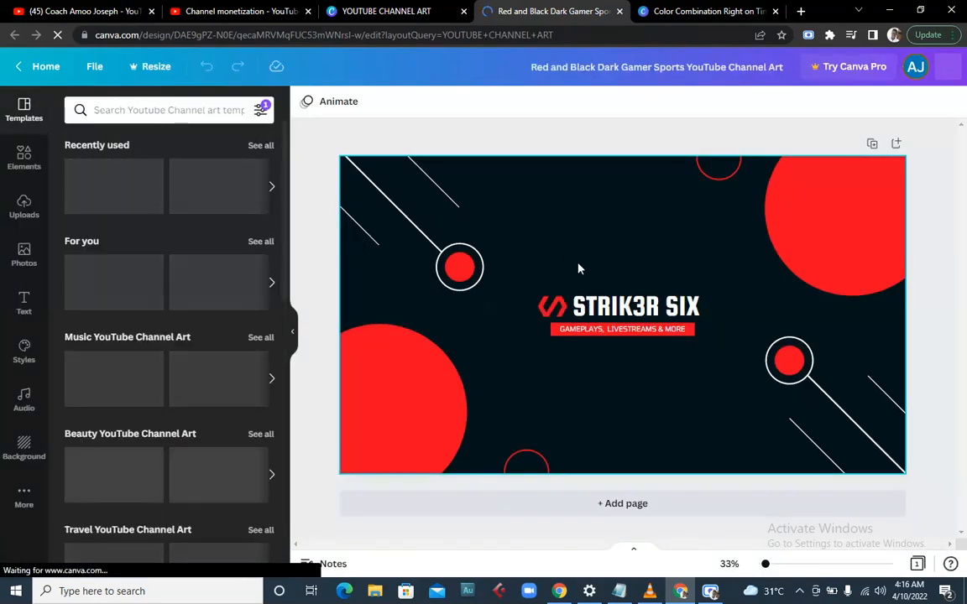
- Delete the dark background, the red logo icon and the lower-left red circle
left_click(511, 224)
key("Delete")
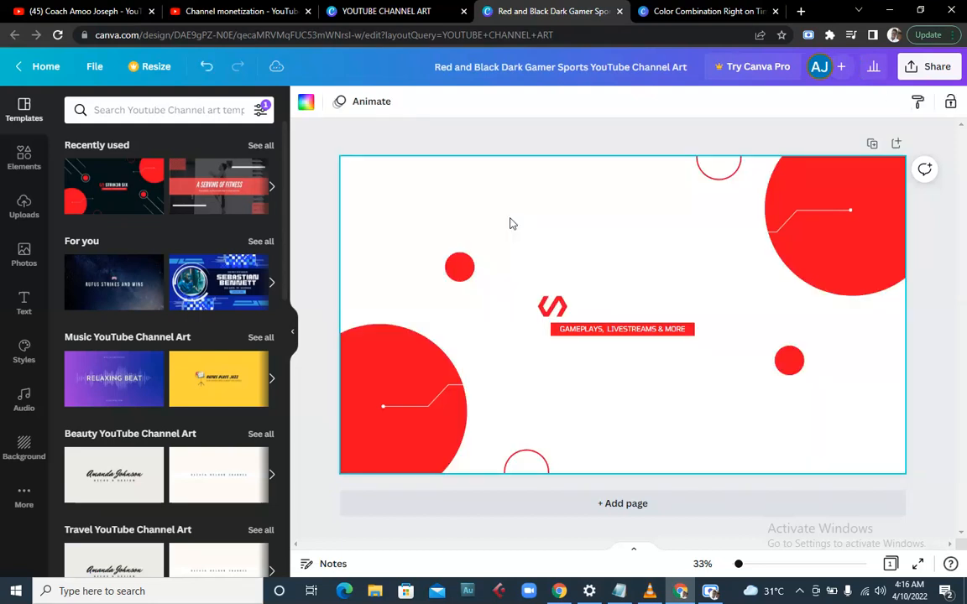
left_click(552, 310)
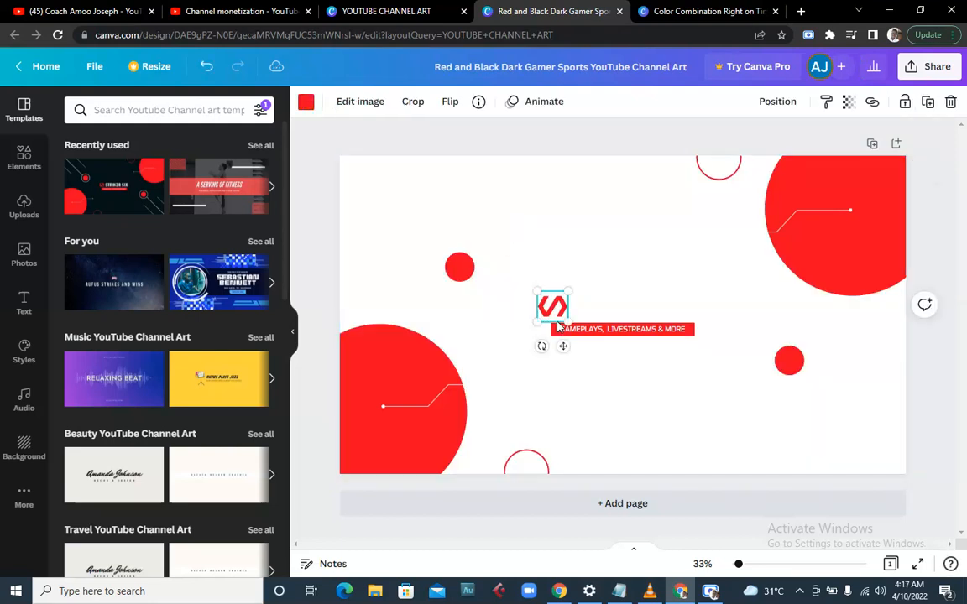
key("Delete")
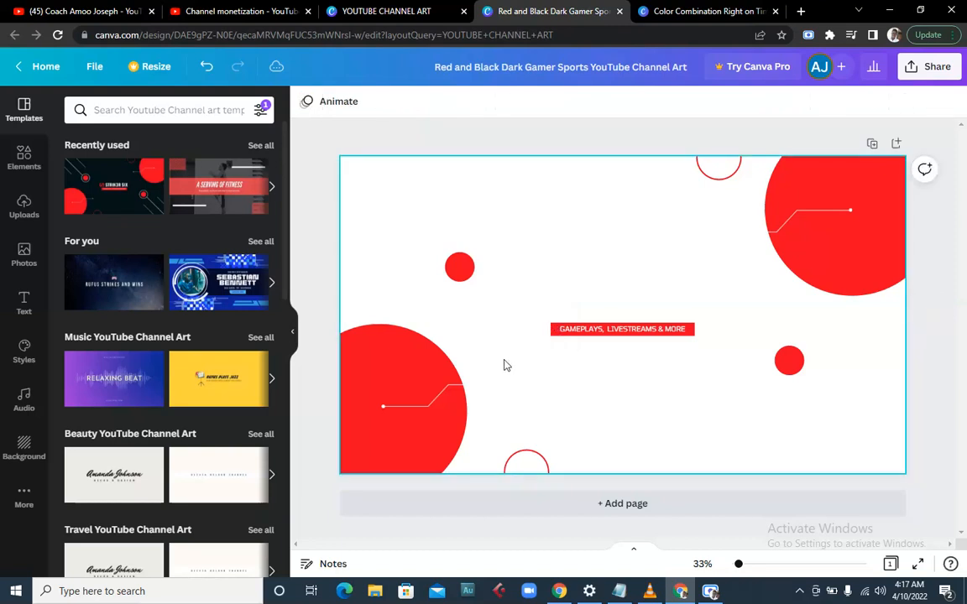
left_click(453, 391)
key("Delete")
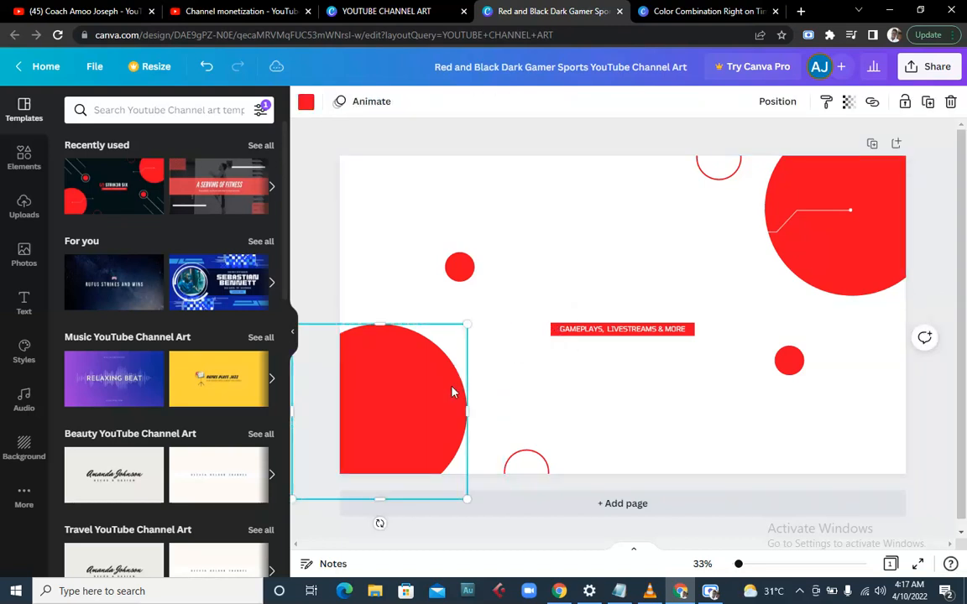
key("Delete")
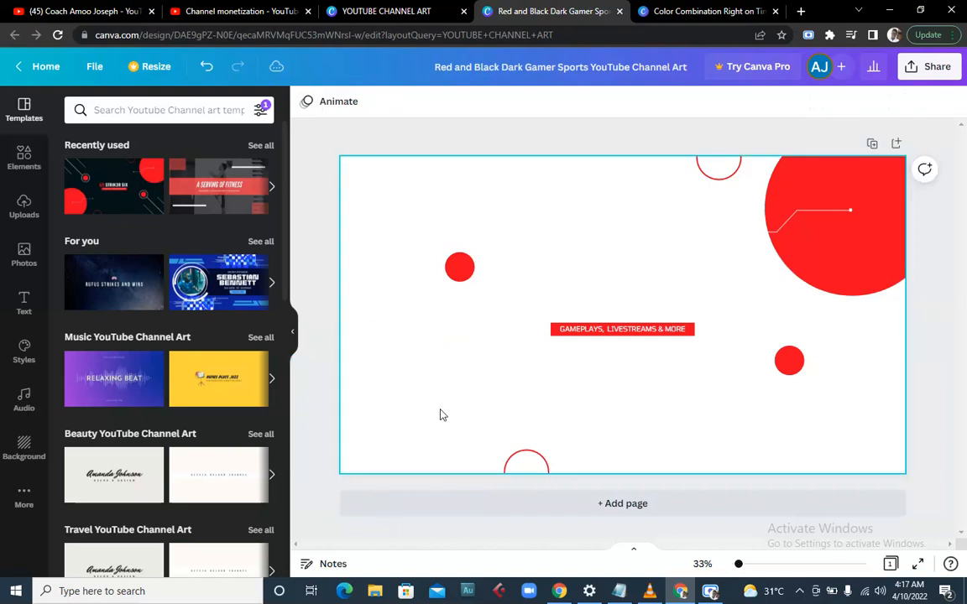
left_click(560, 322)
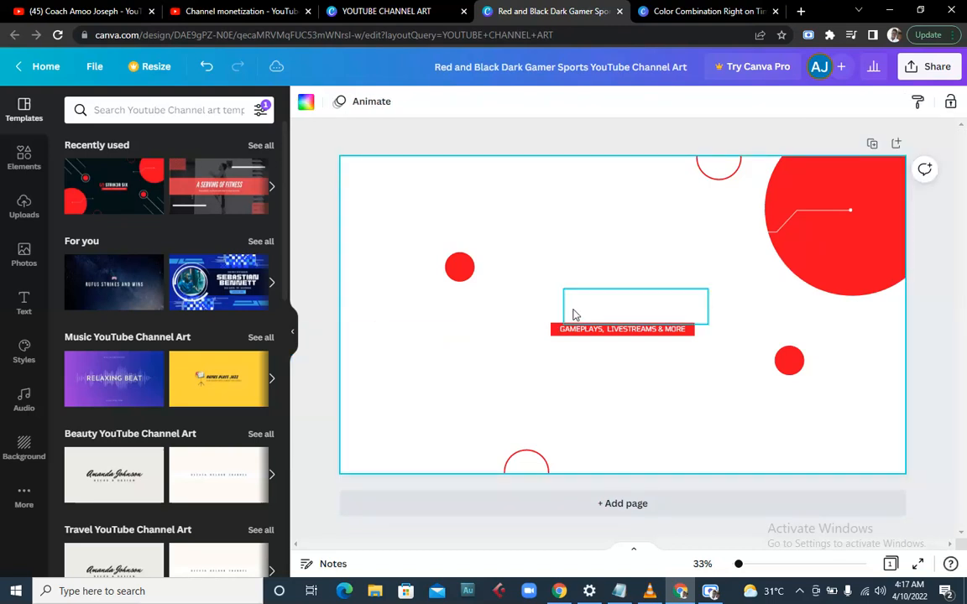
- Delete the big top-right red circle, the small outlined circle and the left red dot
left_click(793, 254)
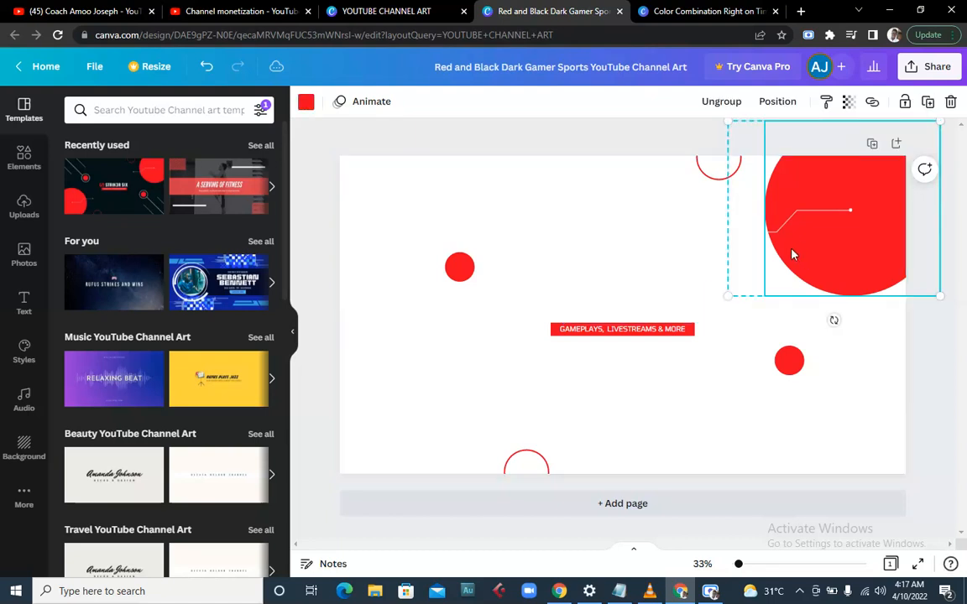
key("Delete")
left_click(734, 172)
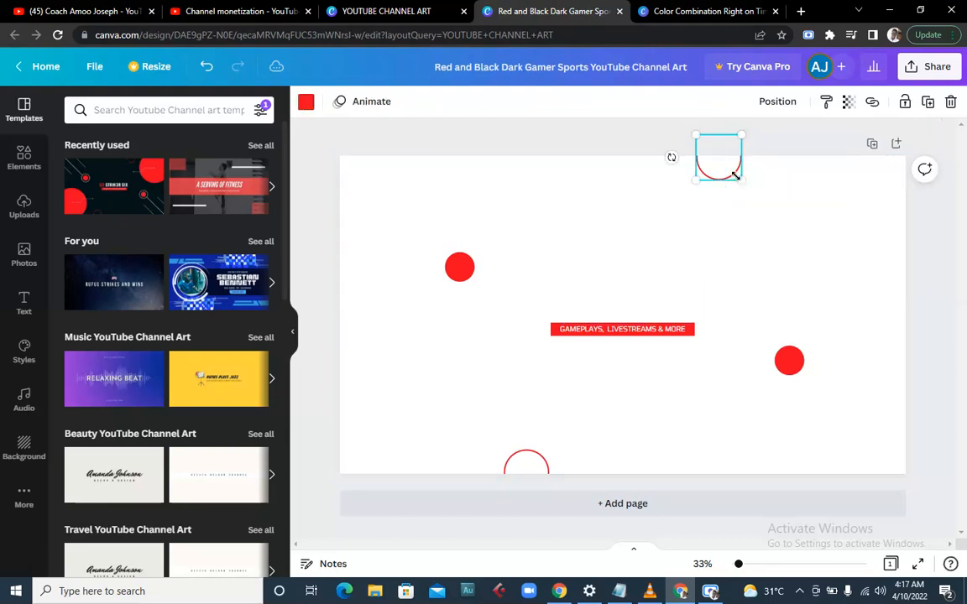
key("Delete")
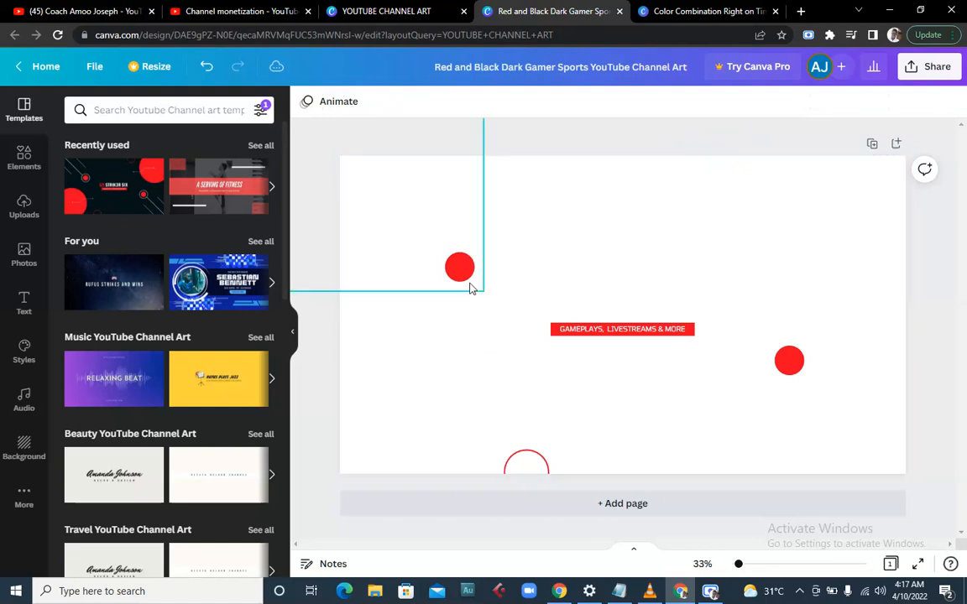
left_click(471, 289)
left_click_drag(471, 289, 469, 283)
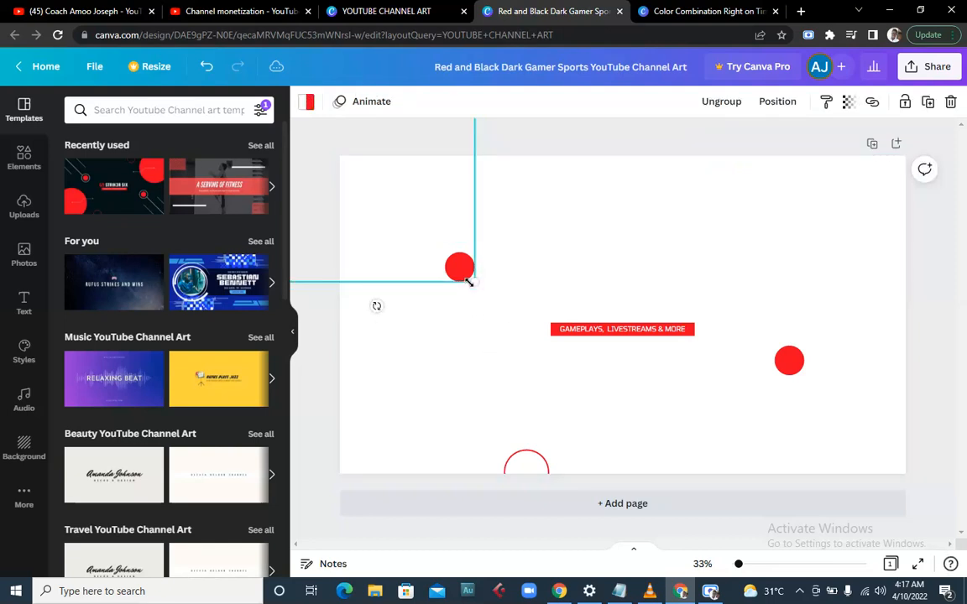
key("Delete")
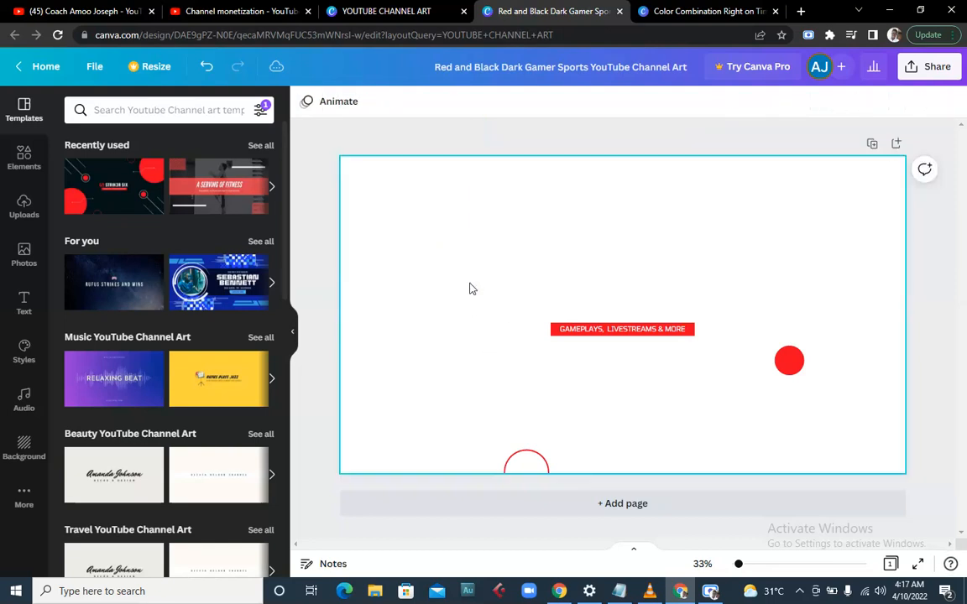
- Delete the GAMEPLAYS, LIVESTREAMS & MORE tagline, the right red dot and the bottom half-circle
left_click(599, 335)
key("Delete")
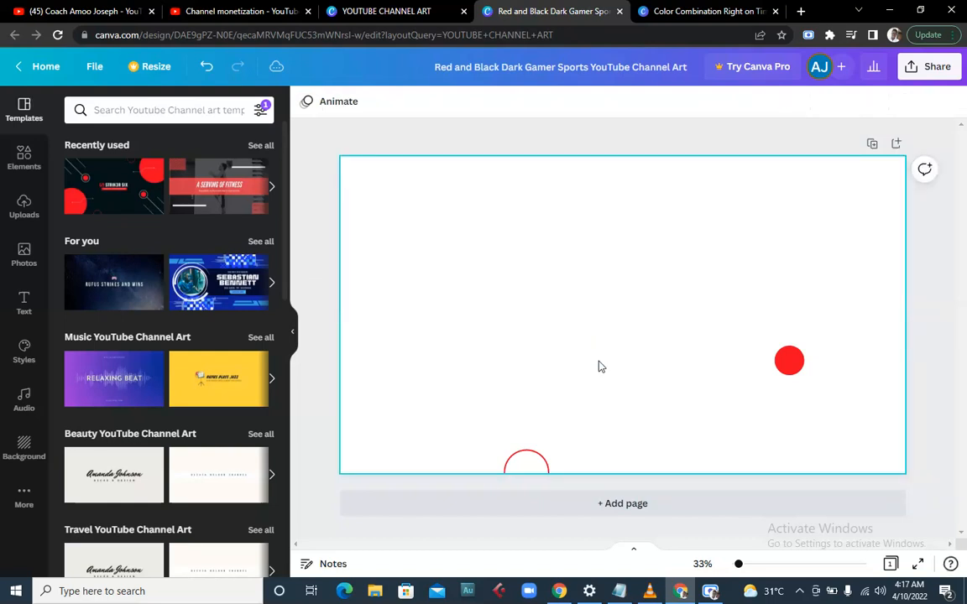
left_click(773, 359)
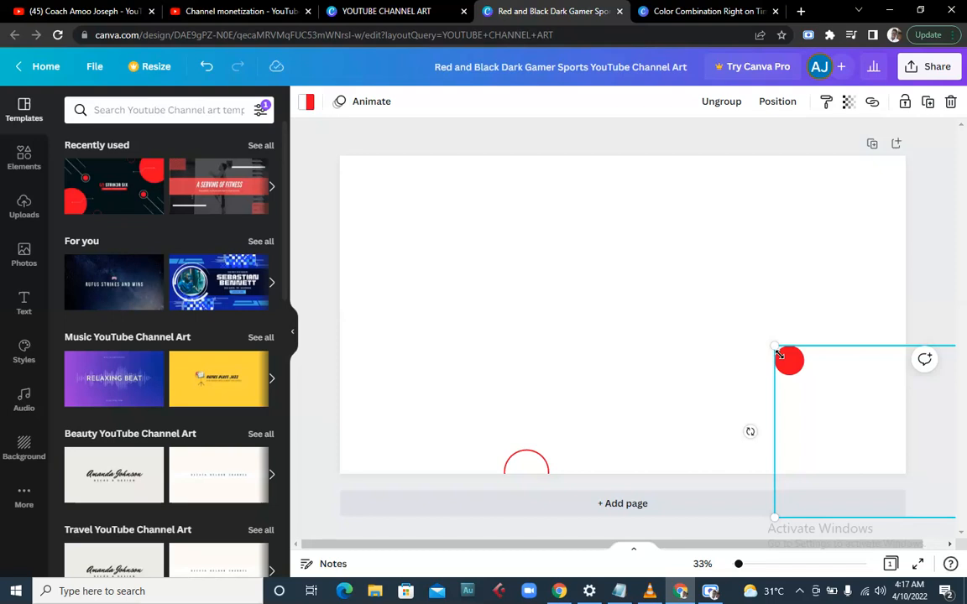
key("Delete")
left_click(524, 456)
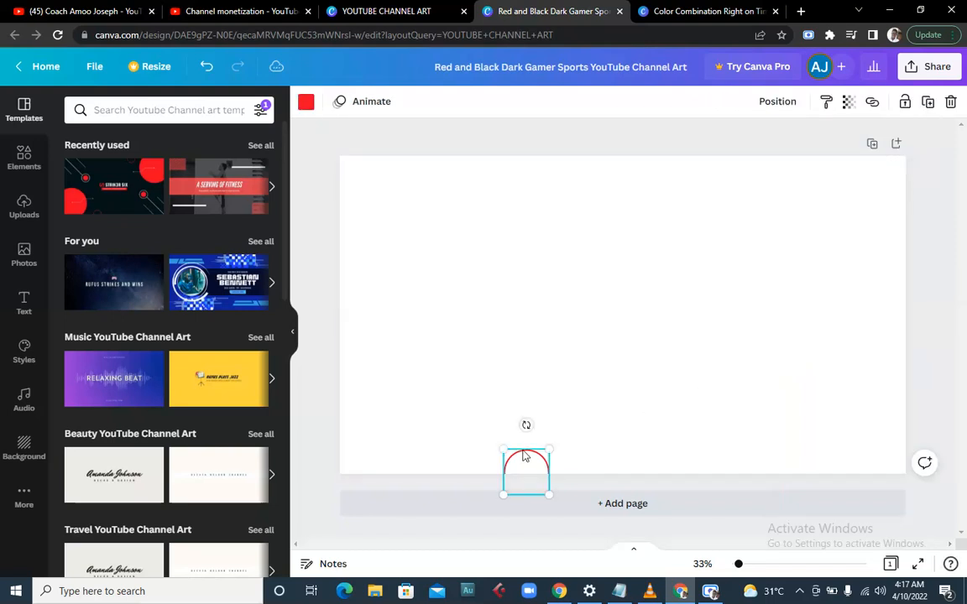
key("Delete")
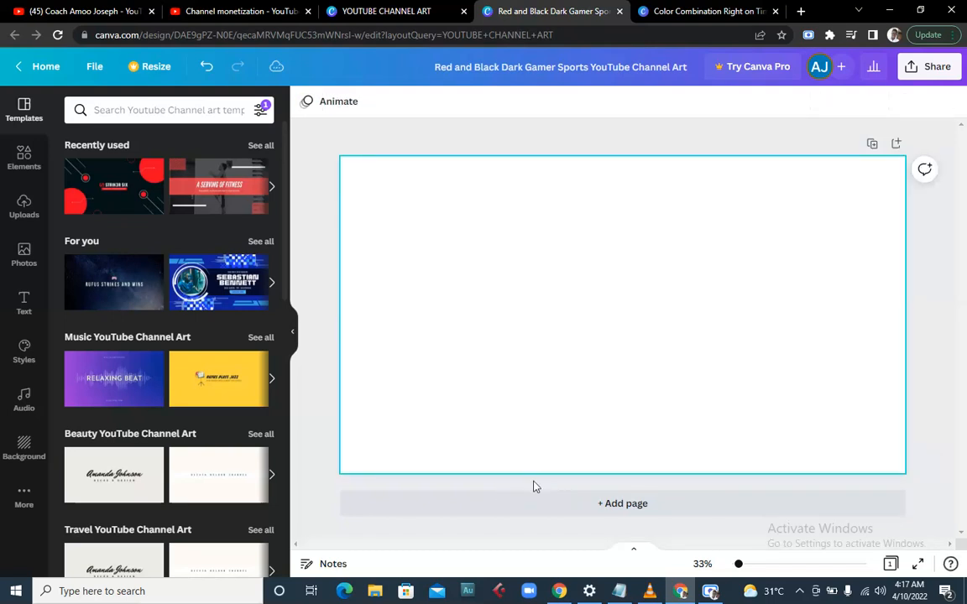
left_click(711, 592)
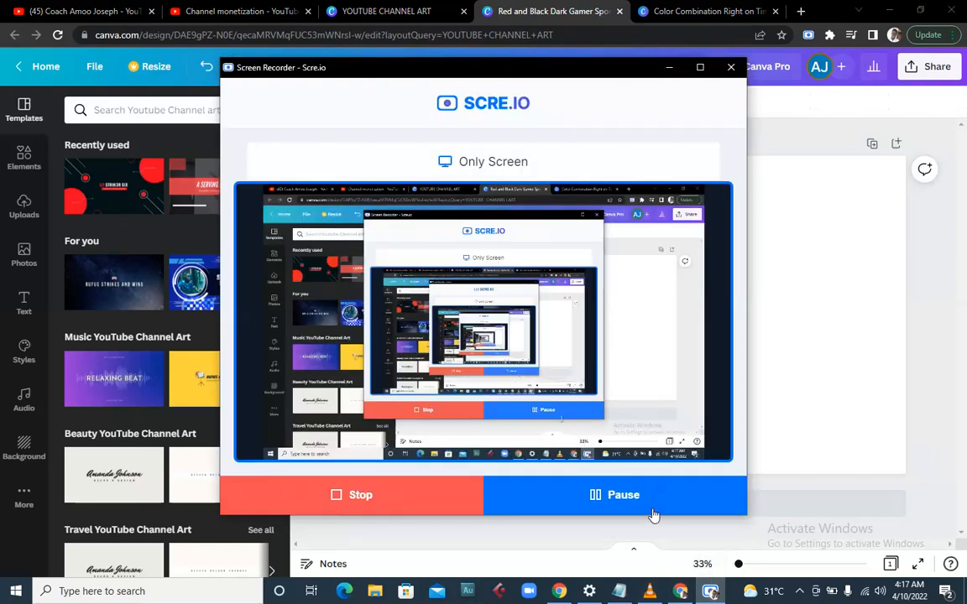
- Add heading, subheading and body text placeholders to the page from the Text panel
left_click(669, 67)
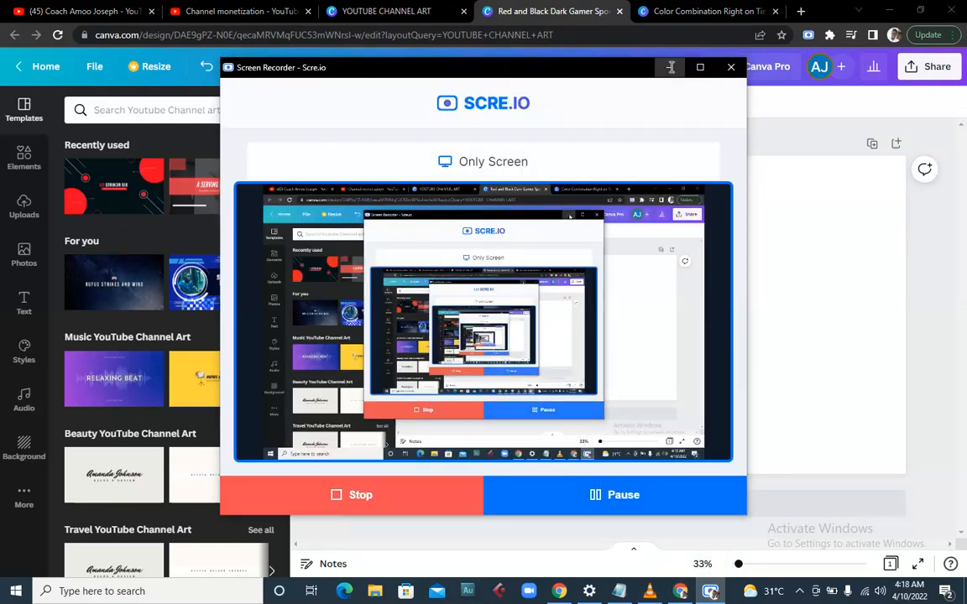
left_click(25, 303)
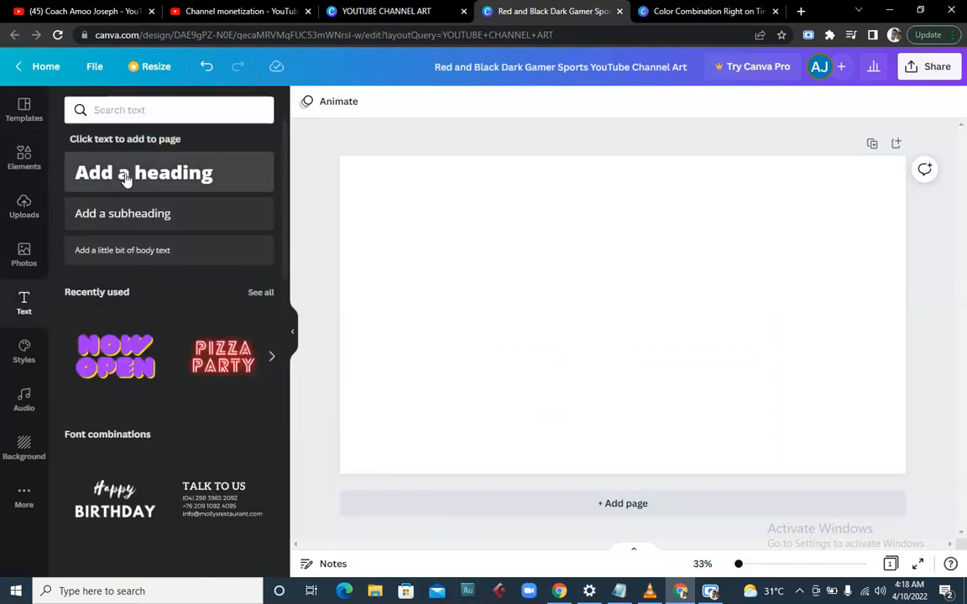
left_click(122, 172)
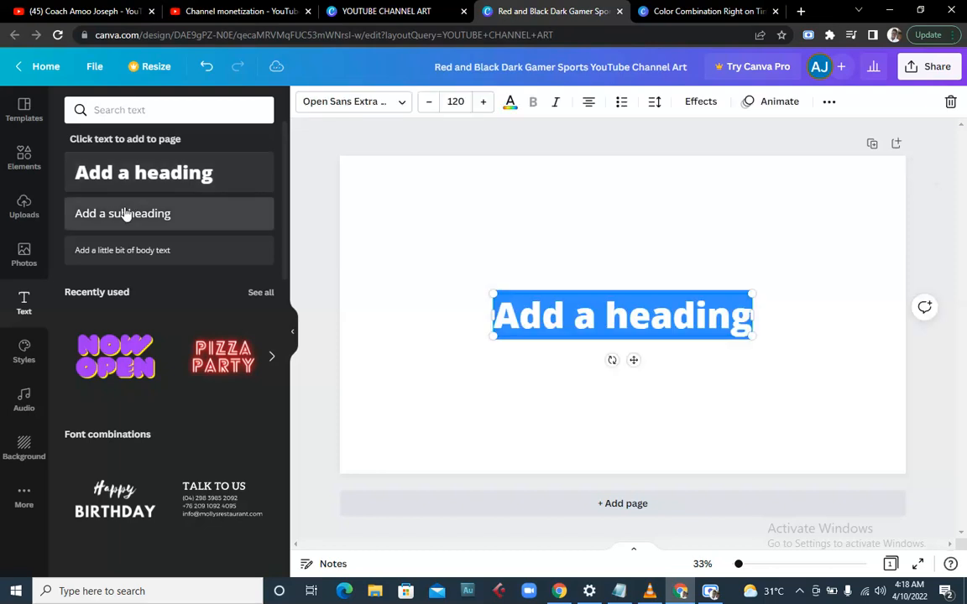
left_click(124, 214)
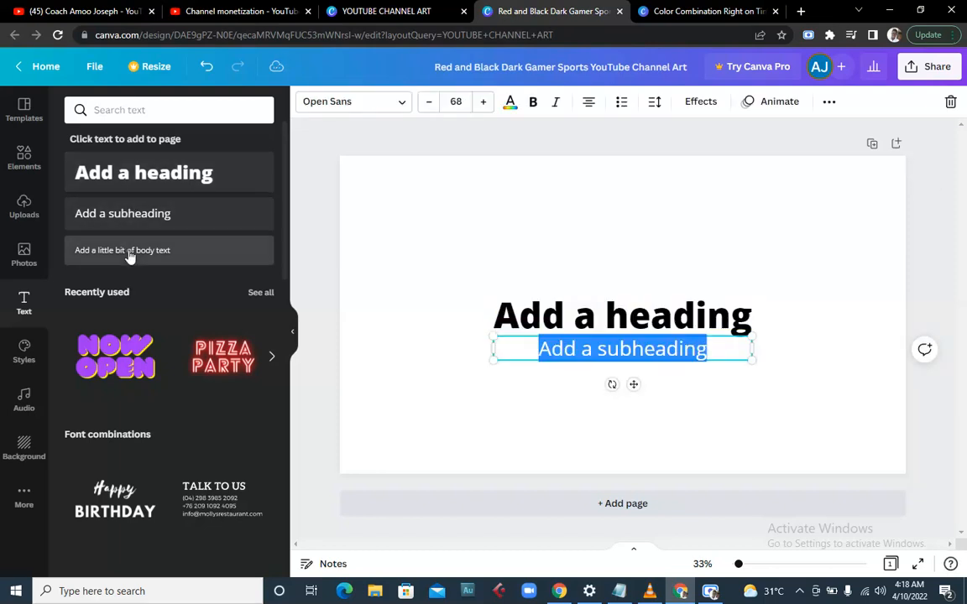
left_click(129, 252)
left_click(375, 338)
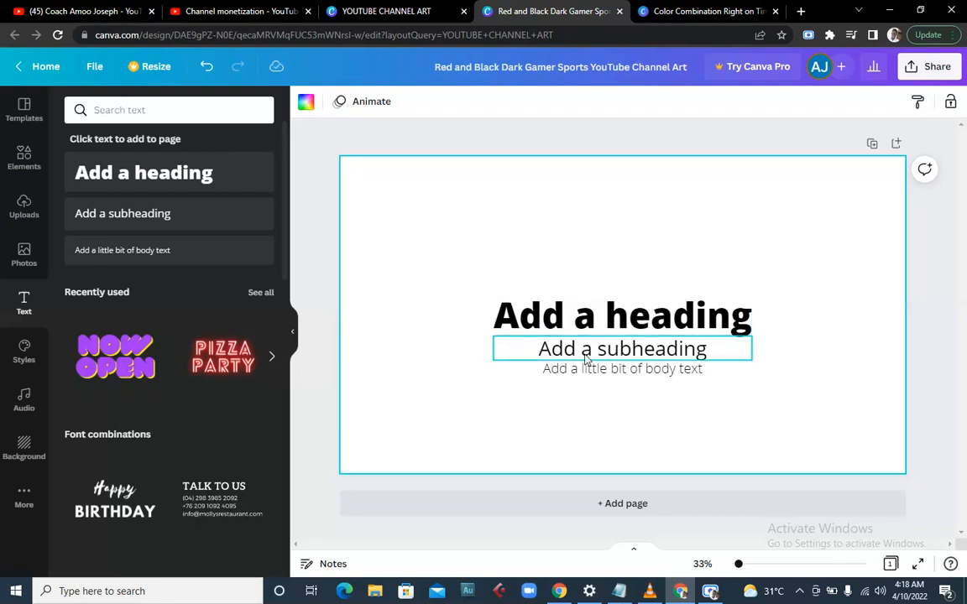
left_click(550, 318)
left_click(550, 318)
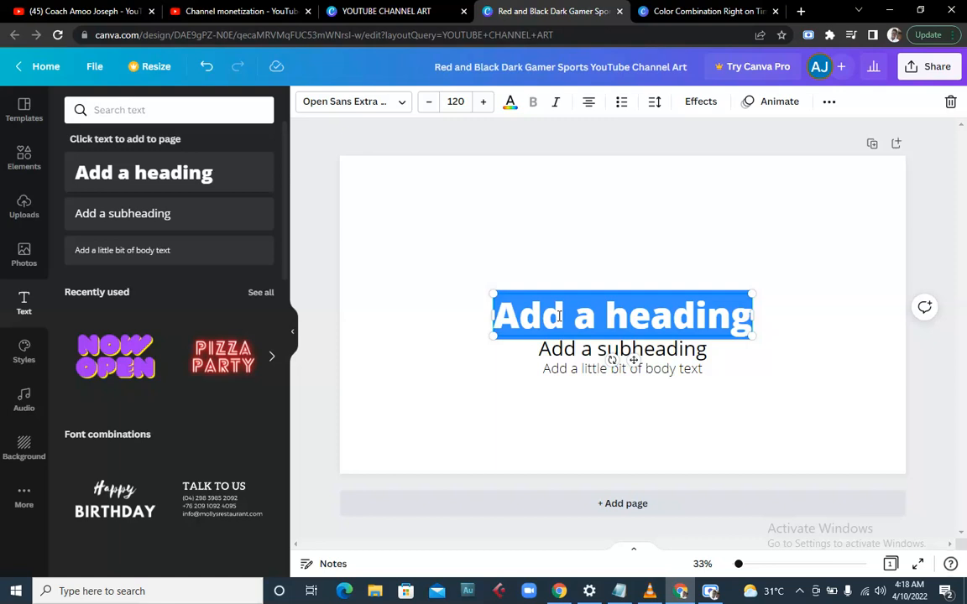
- Type UNIQUE COACH JOSEPH into the heading, fixing typos along the way
type("u")
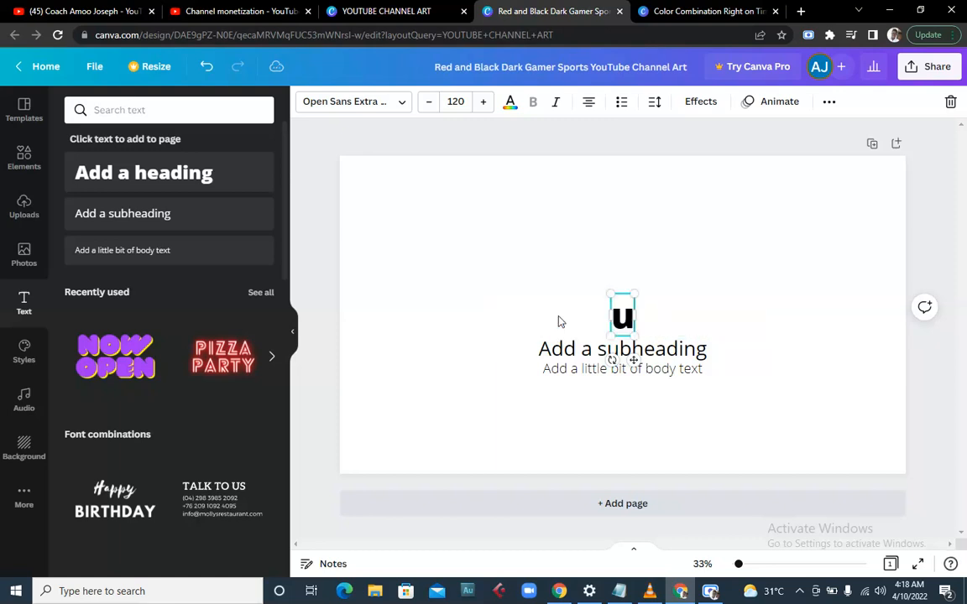
key("BackSpace")
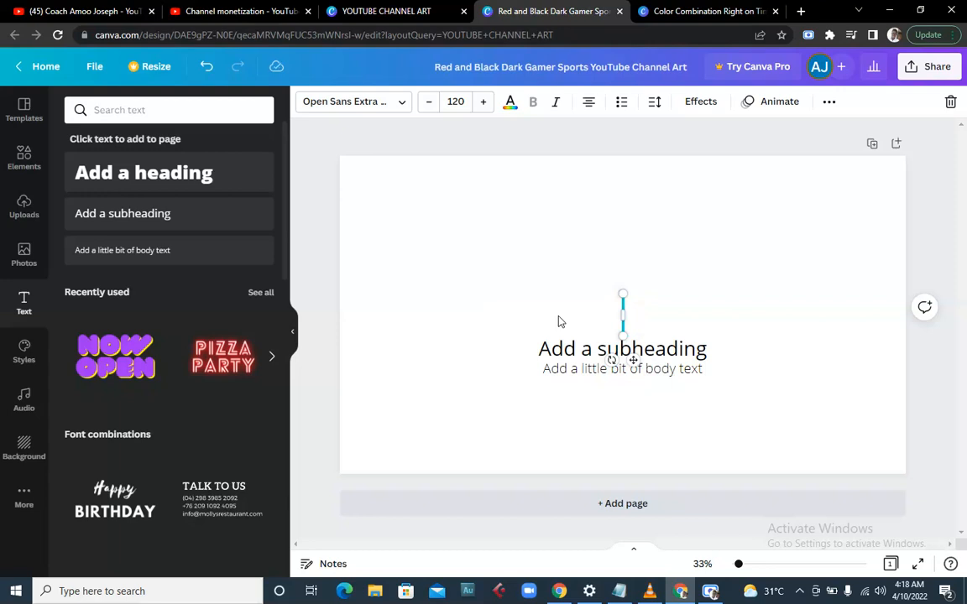
type("U")
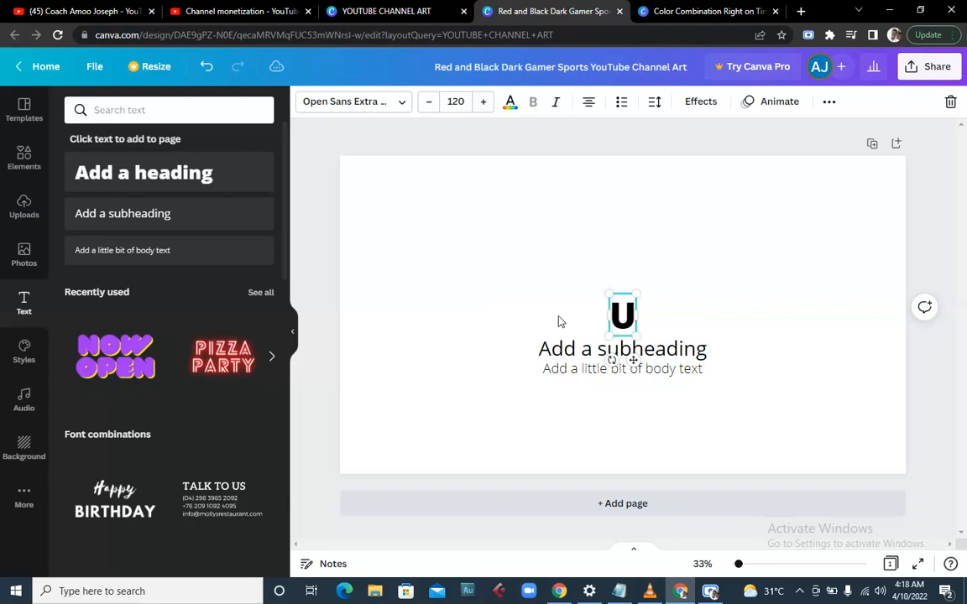
type("NI")
key("BackSpace")
key("BackSpace")
type("NI")
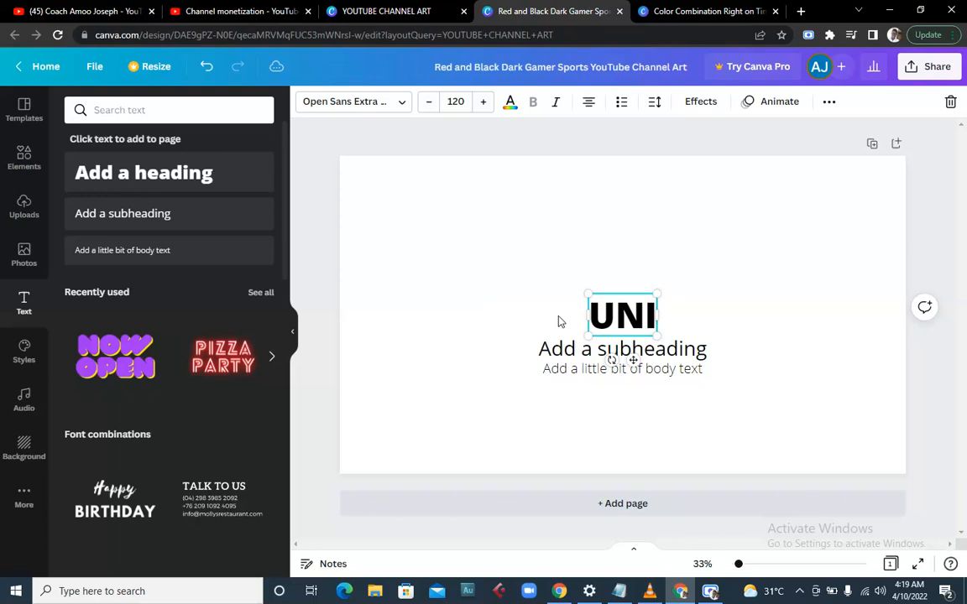
type("QUE")
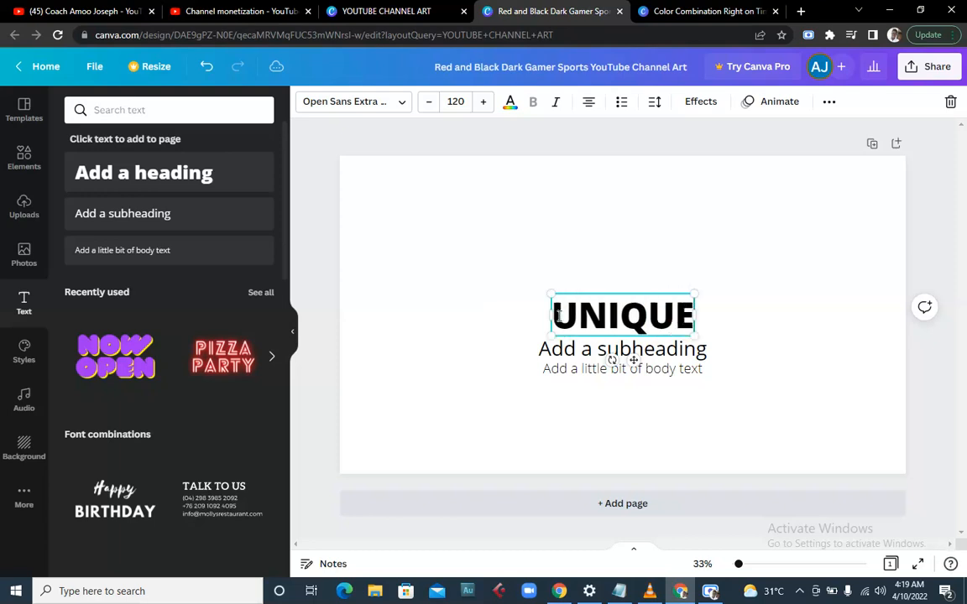
type(" COACJ")
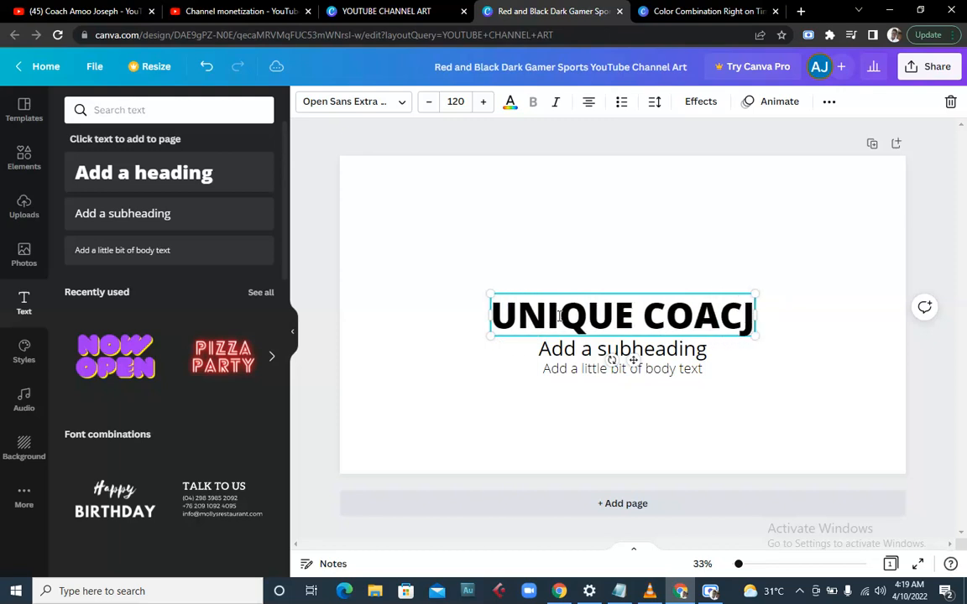
key("BackSpace")
type("H J")
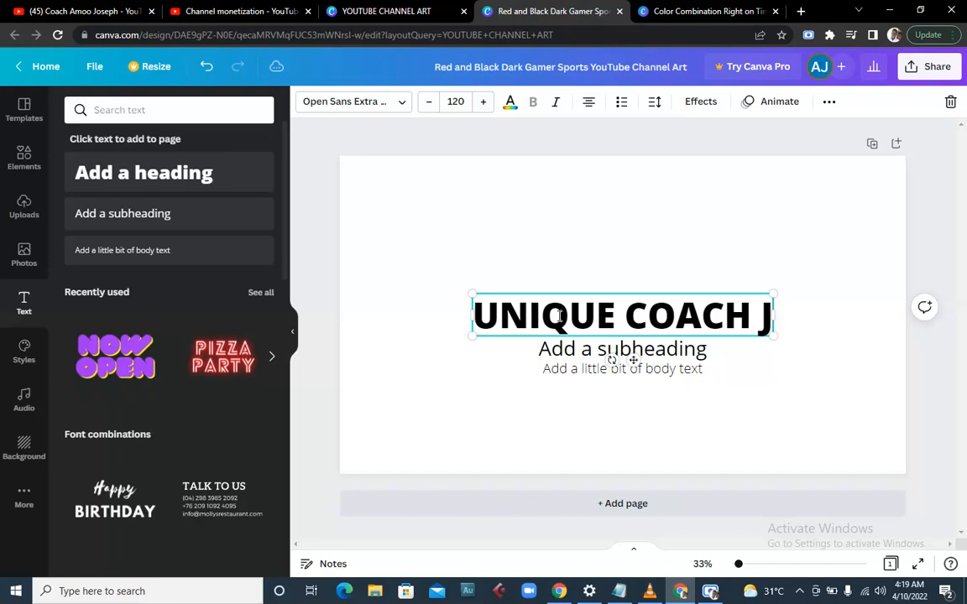
type("OSEPH")
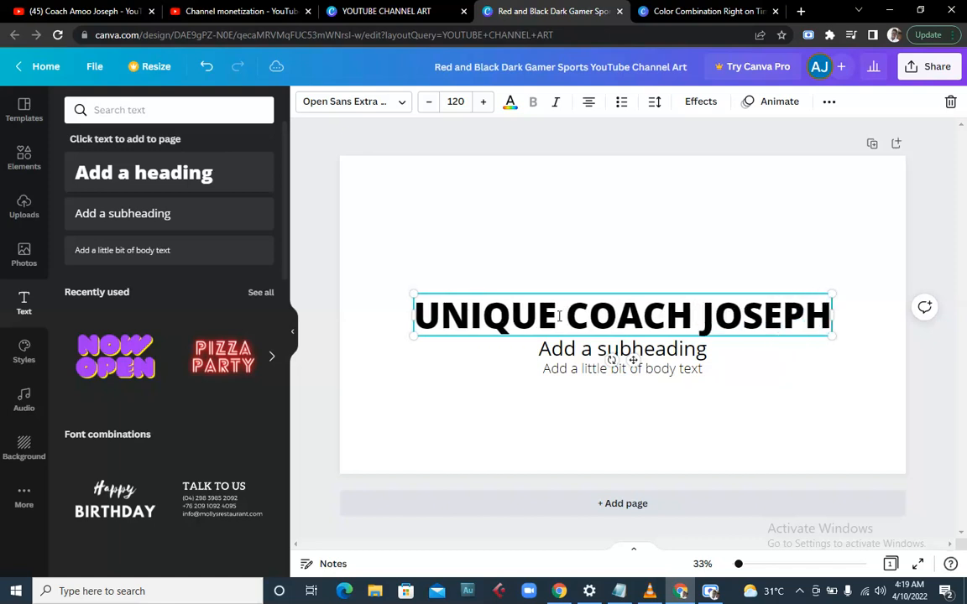
- Replace the subheading with DOMINATING THE WORLD OF TECH AND MONEY MAKING
left_click(602, 352)
double_click(603, 353)
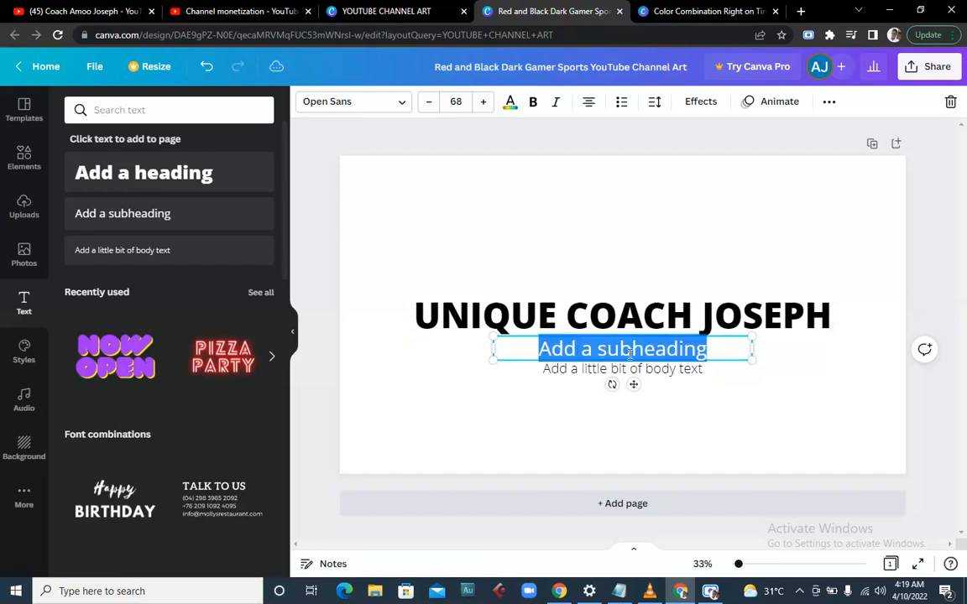
type("DOMI")
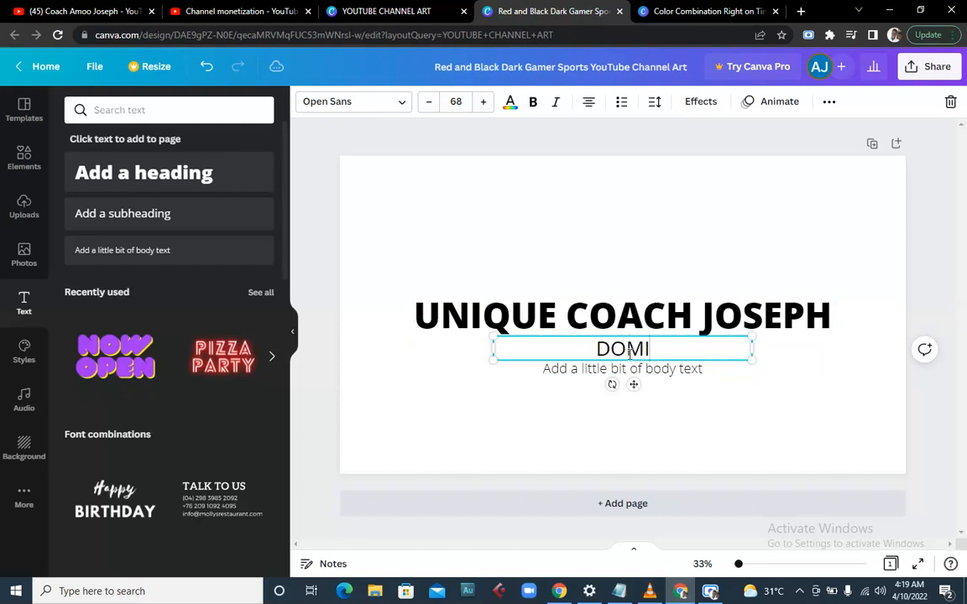
type("NATIN")
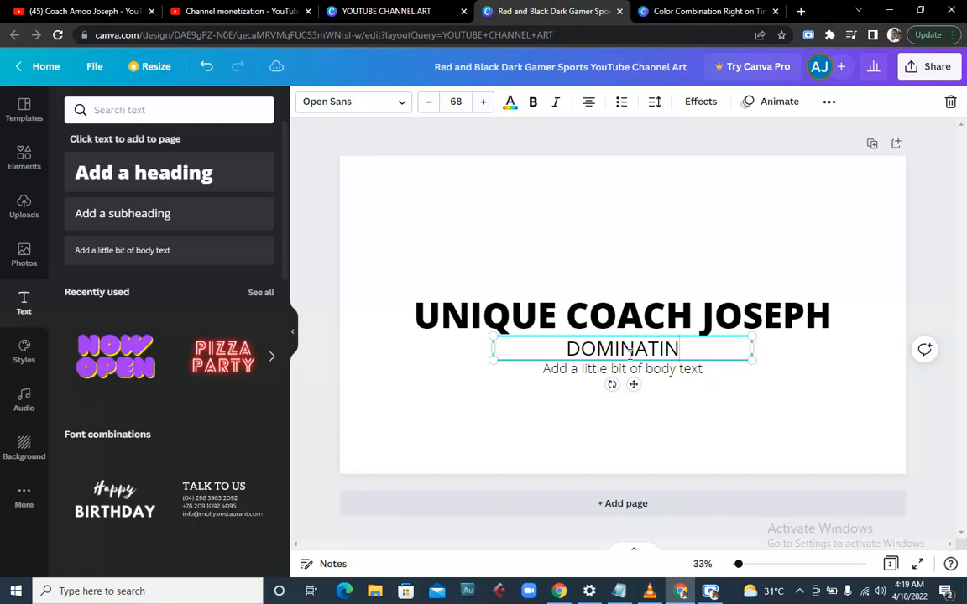
type("G TYHE")
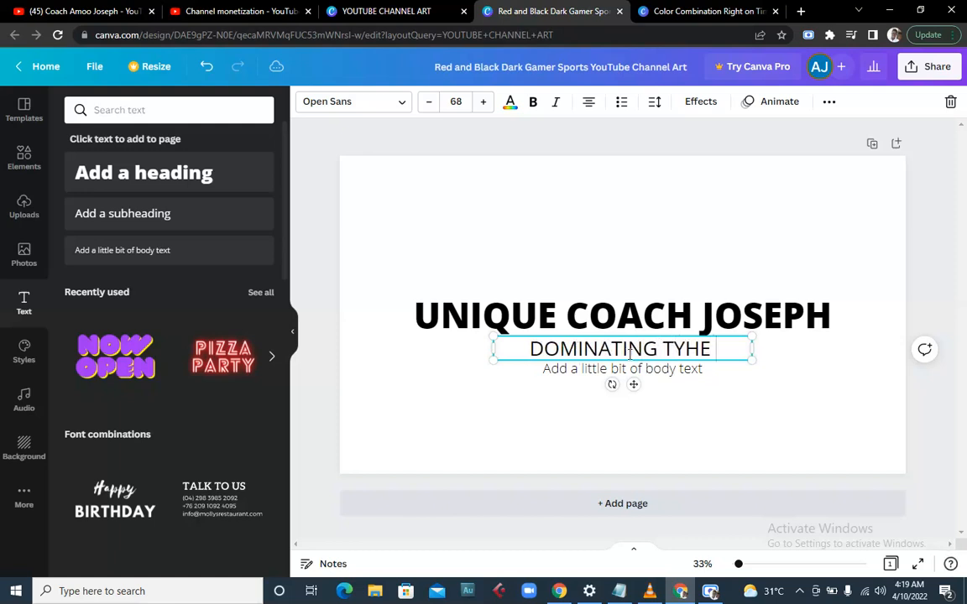
key("BackSpace")
key("BackSpace")
key("BackSpace")
type("HE WORL")
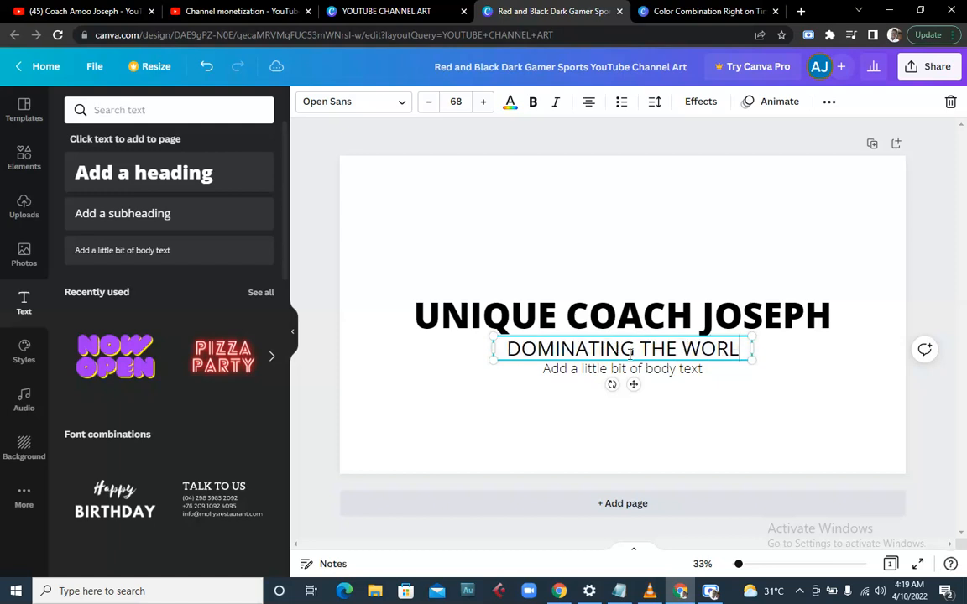
type("D OF TEC")
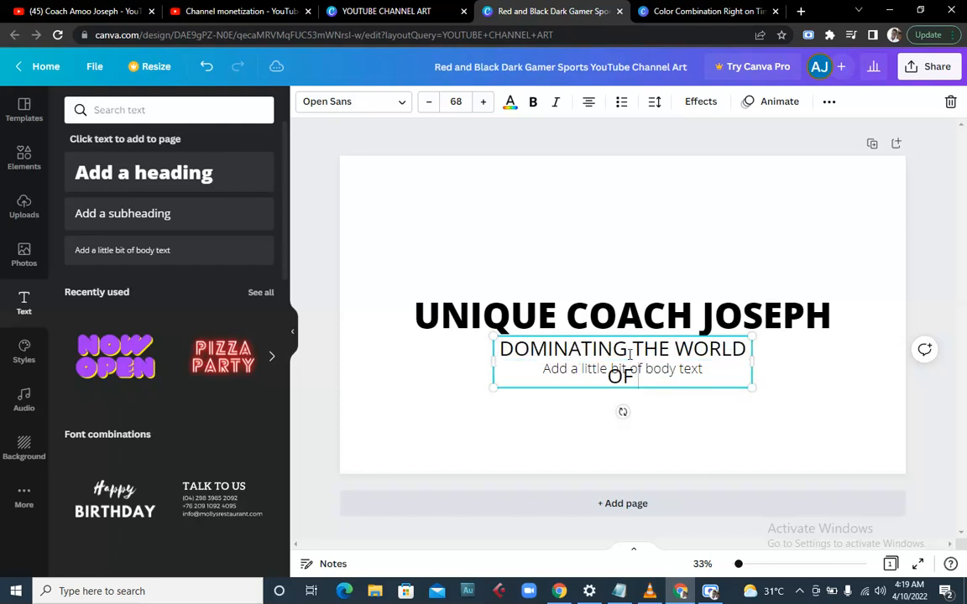
type("H ANF")
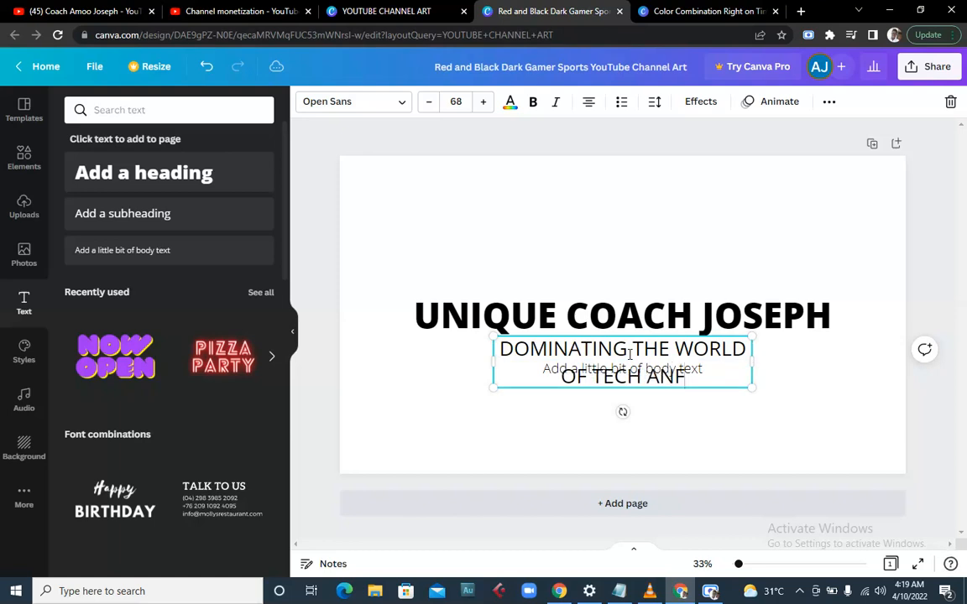
key("BackSpace")
type("D ")
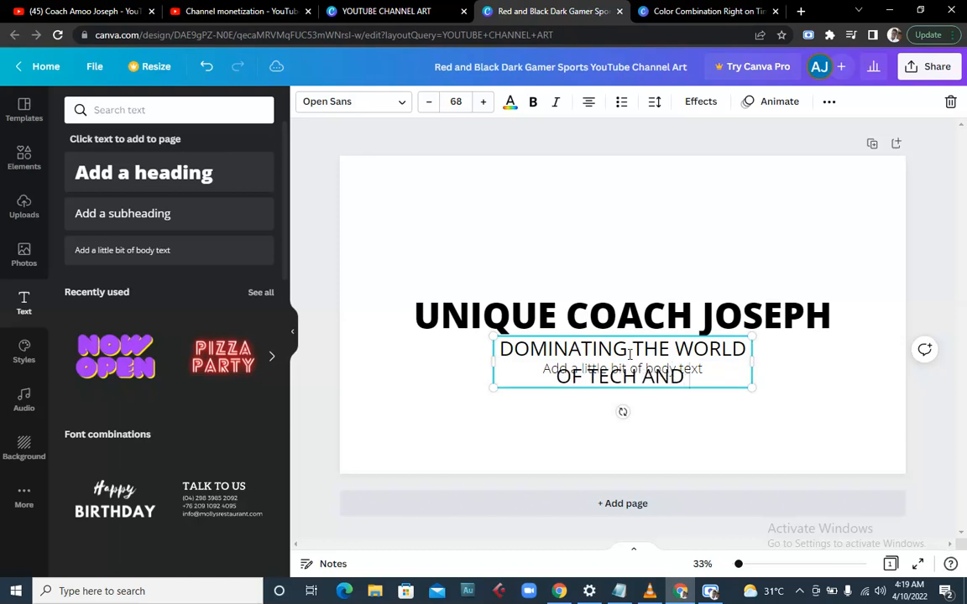
type("MR")
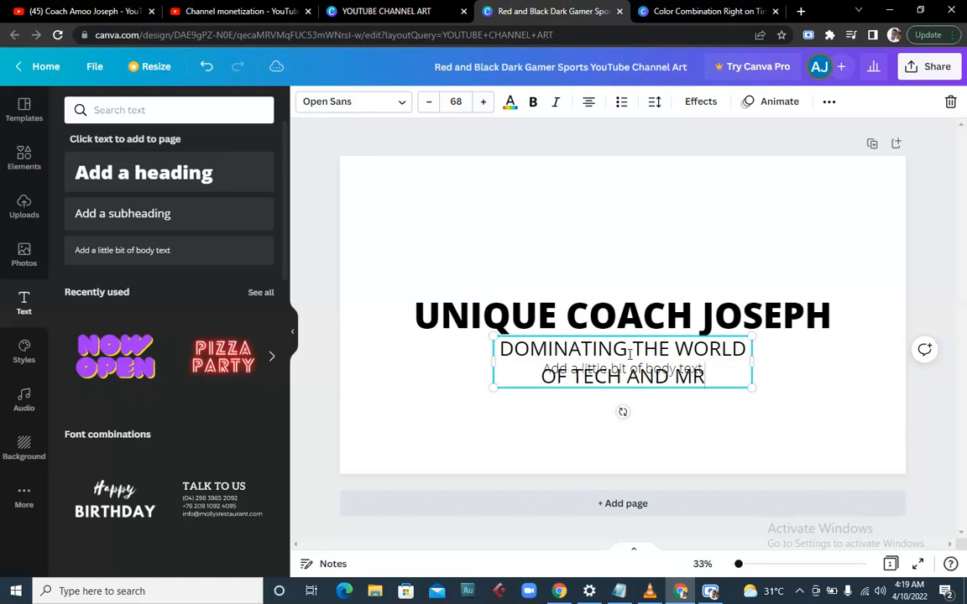
key("BackSpace")
type("ONEY MA")
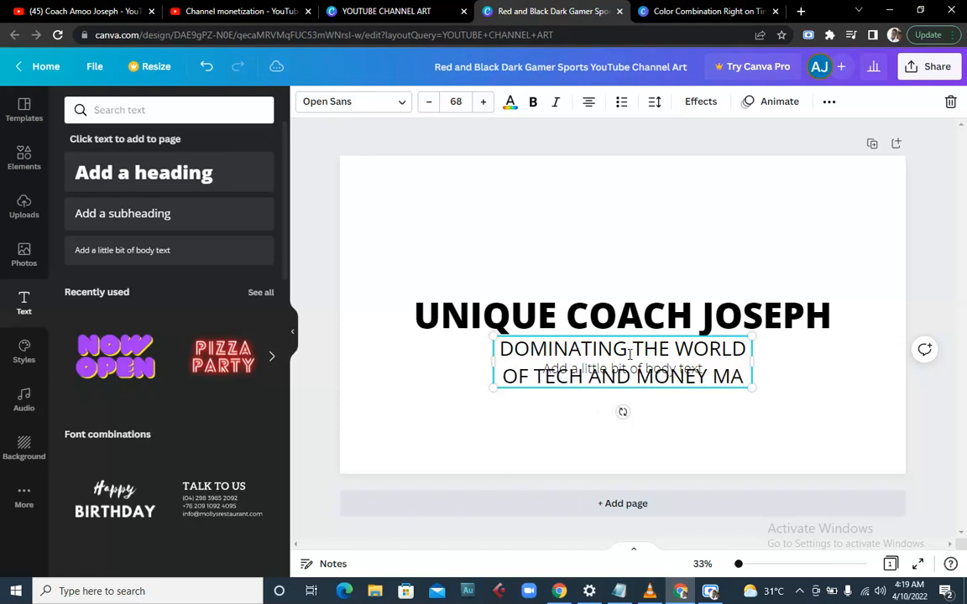
type("ING")
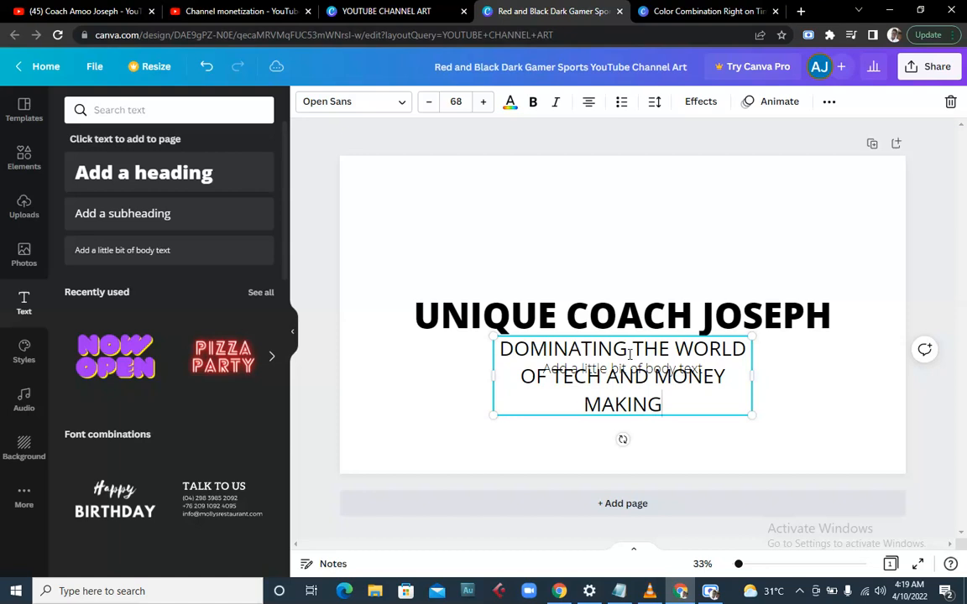
- Reduce the subheading's font size to 31 so it fits on one line
key("ctrl+a")
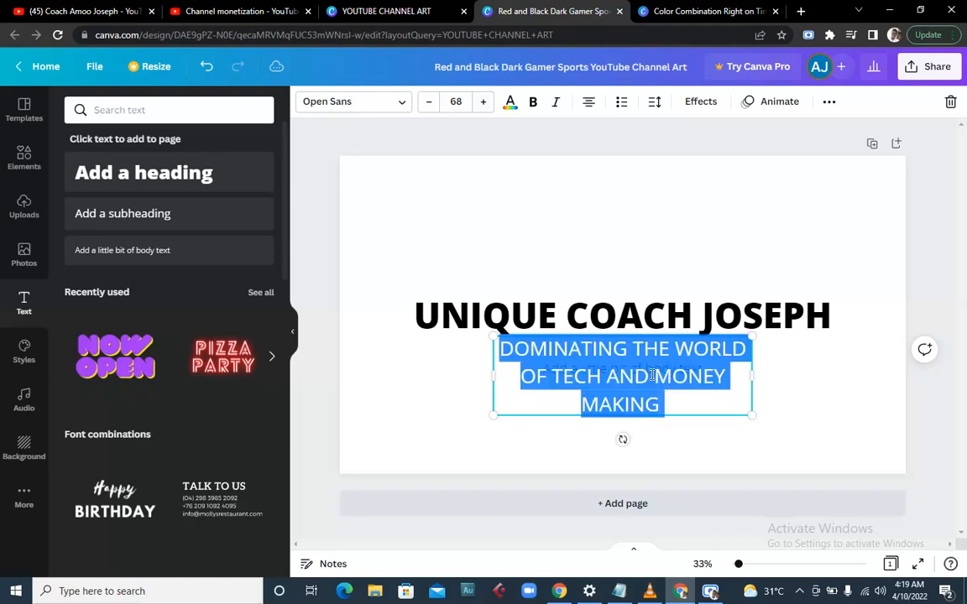
left_click(428, 102)
left_click(428, 101)
left_click(428, 102)
left_click(428, 102)
left_click(428, 101)
left_click(428, 101)
left_click(428, 102)
left_click(428, 101)
left_click(428, 102)
left_click(428, 102)
left_click(427, 102)
left_click(427, 102)
left_click(427, 101)
left_click(427, 102)
left_click(427, 101)
left_click(427, 102)
left_click(427, 102)
left_click(428, 101)
left_click(427, 101)
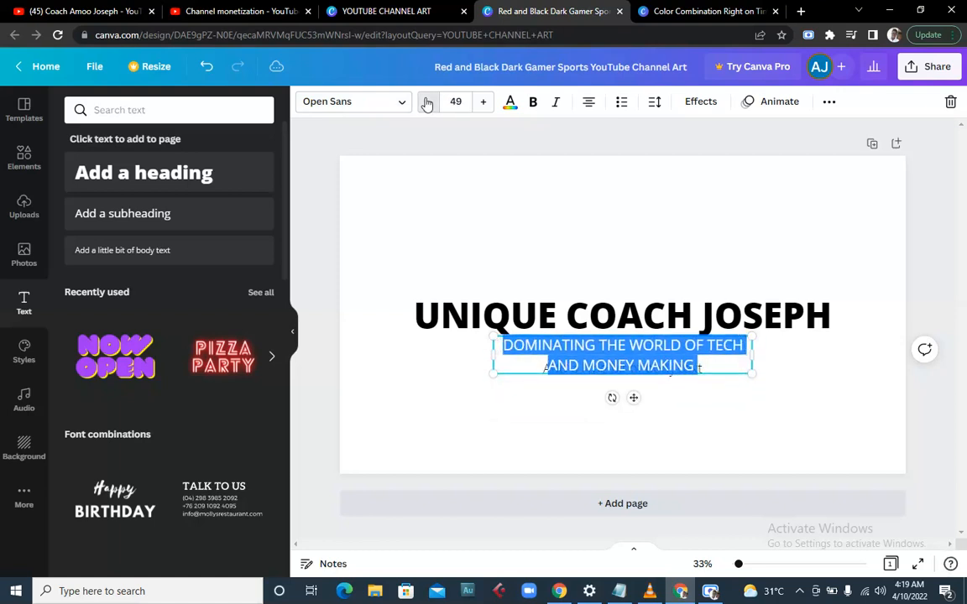
left_click(427, 102)
left_click(427, 101)
left_click(427, 102)
left_click(427, 102)
left_click(428, 102)
left_click(427, 102)
left_click(426, 101)
left_click(426, 101)
left_click(427, 101)
left_click(426, 101)
left_click(426, 102)
left_click(426, 101)
left_click(426, 101)
left_click(427, 101)
left_click(426, 102)
left_click(427, 101)
left_click(426, 102)
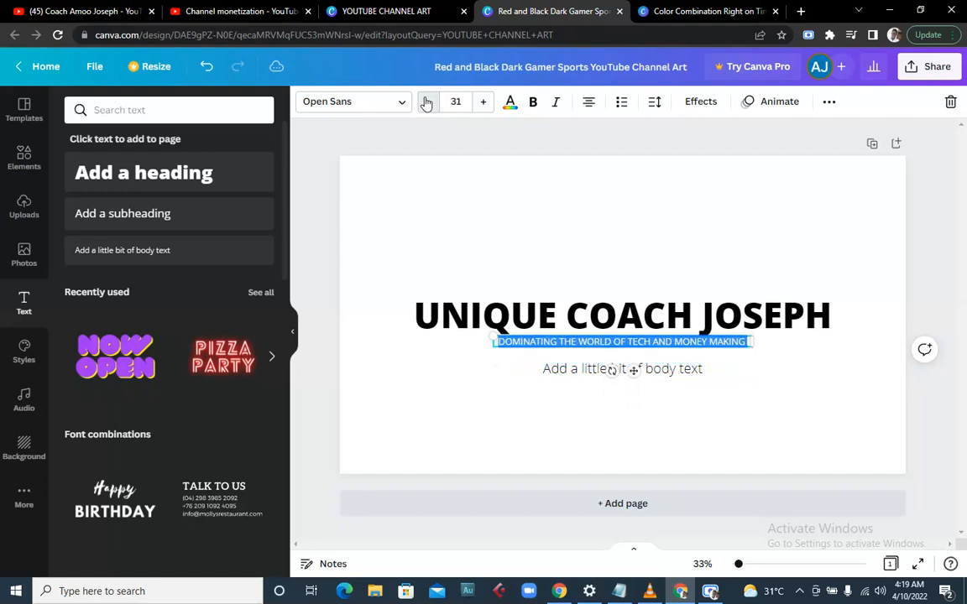
left_click(606, 369)
- Replace the body text placeholder with SUBSCRIBE FOR WEEKLY VIDEO
left_click(607, 370)
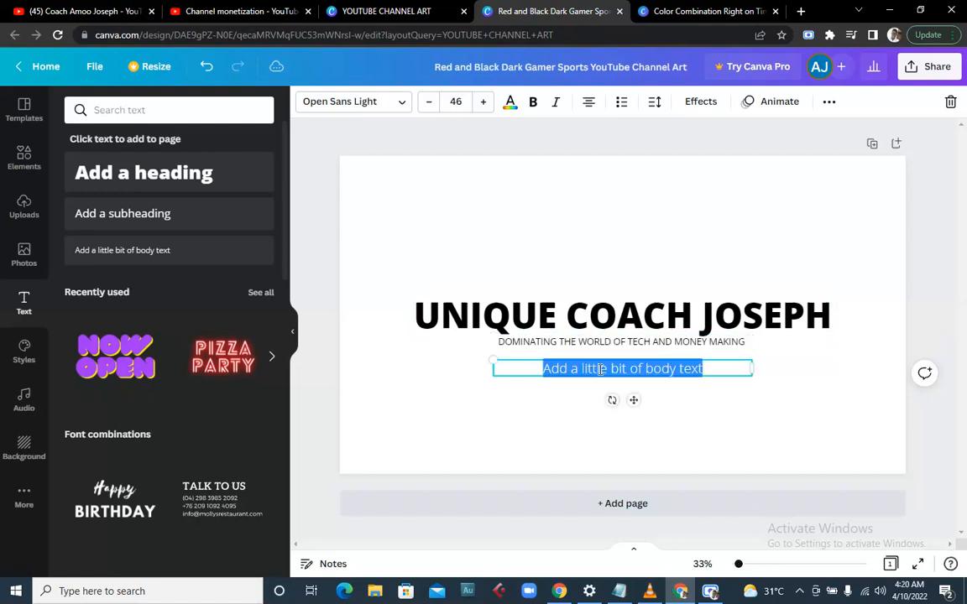
type("SUB")
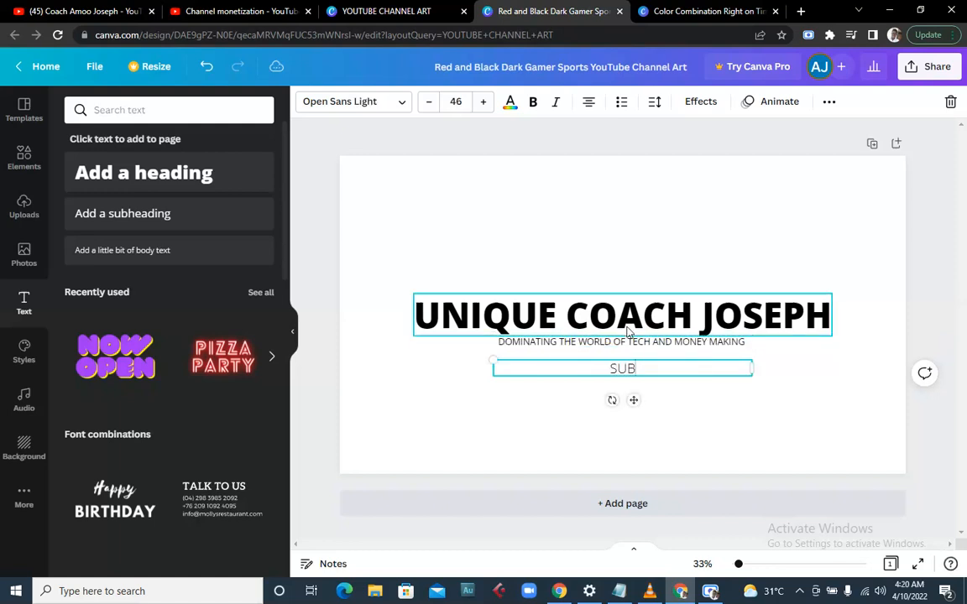
type("SCRIBE FOR WEE")
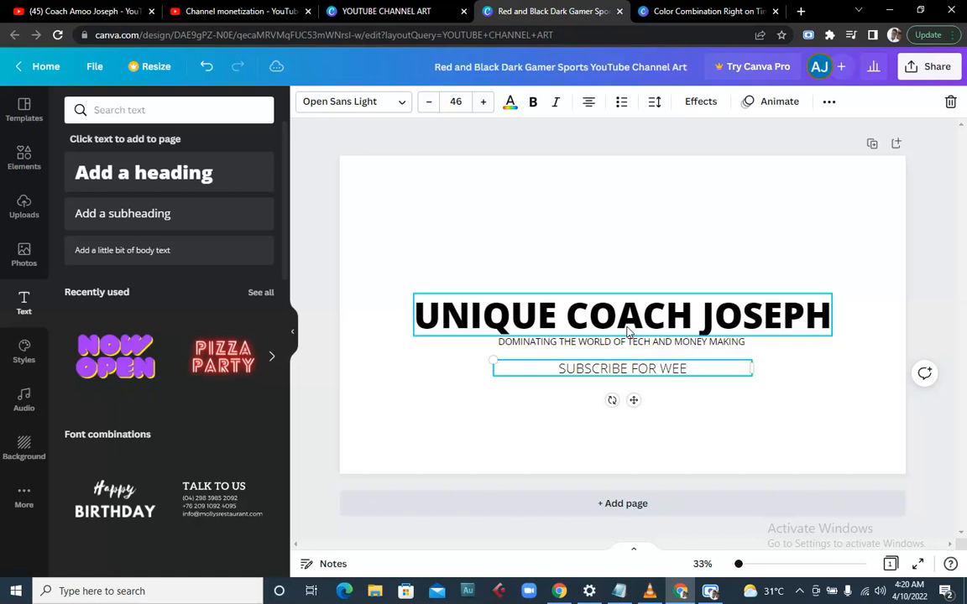
type("KLY ")
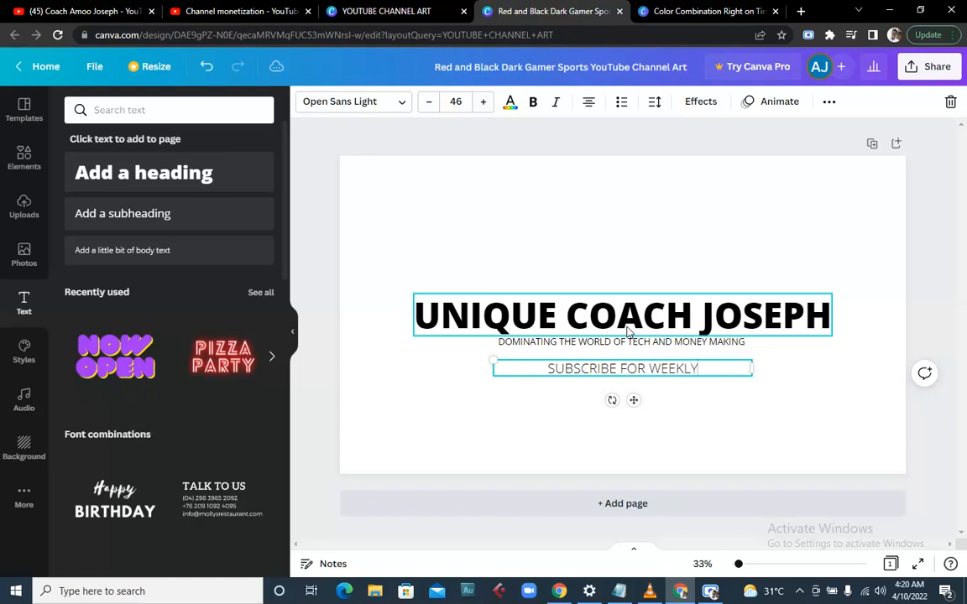
type("VIDEO")
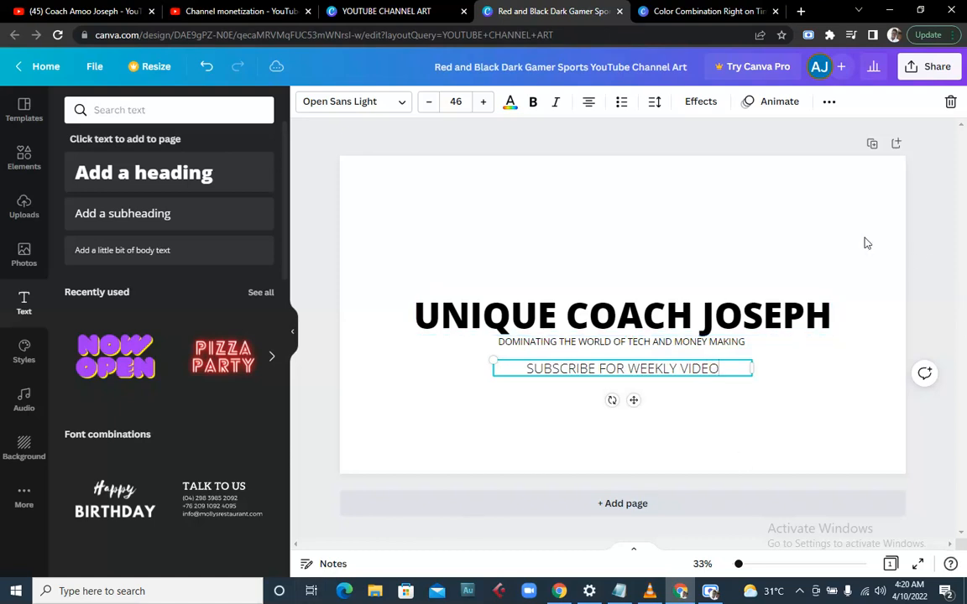
left_click(742, 311)
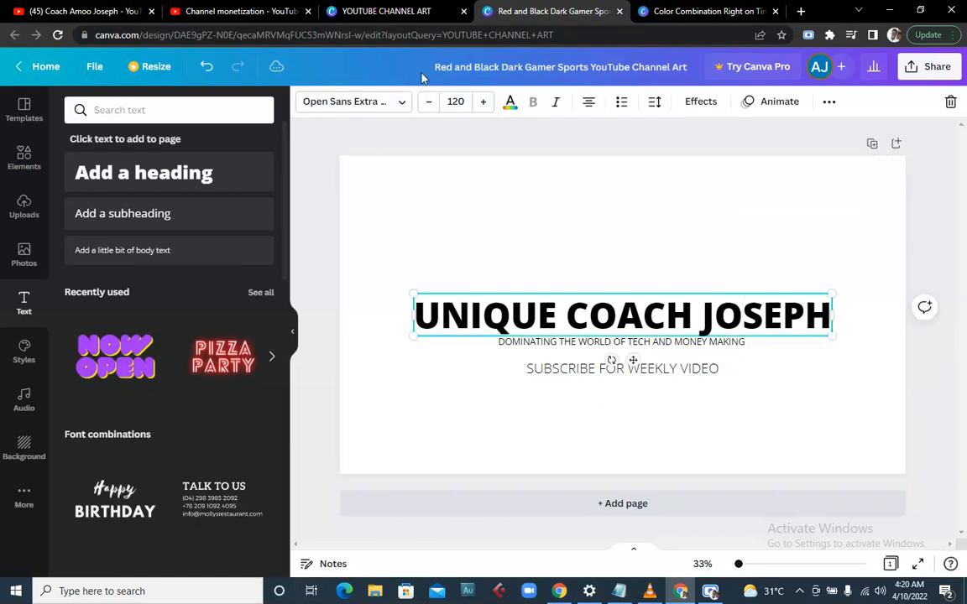
- Shrink the UNIQUE COACH JOSEPH heading's font size by several steps
left_click(425, 102)
left_click(424, 103)
left_click(425, 103)
left_click(425, 102)
double_click(424, 102)
double_click(424, 103)
left_click(424, 102)
double_click(425, 102)
left_click(425, 102)
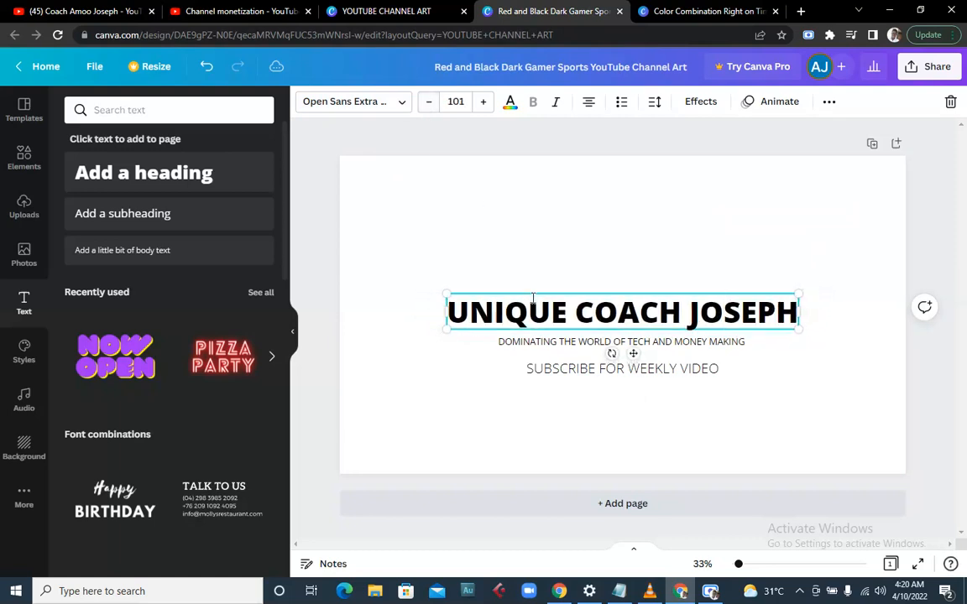
- Make the tagline smaller and move it up directly under the heading
left_click(571, 341)
left_click(428, 101)
left_click(428, 102)
left_click(428, 101)
left_click(428, 102)
left_click(428, 102)
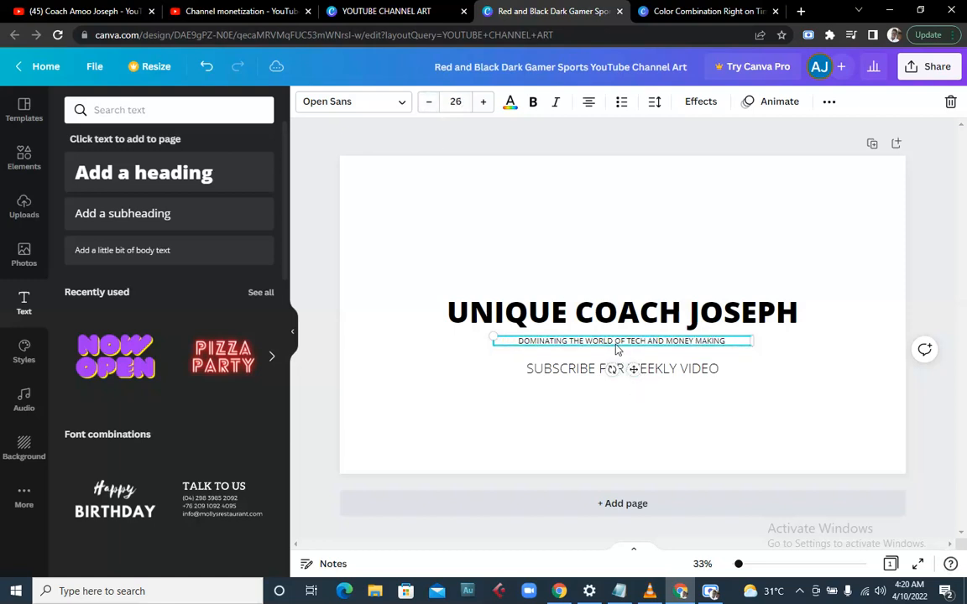
left_click(612, 359)
left_click(600, 344)
left_click_drag(600, 344, 594, 306)
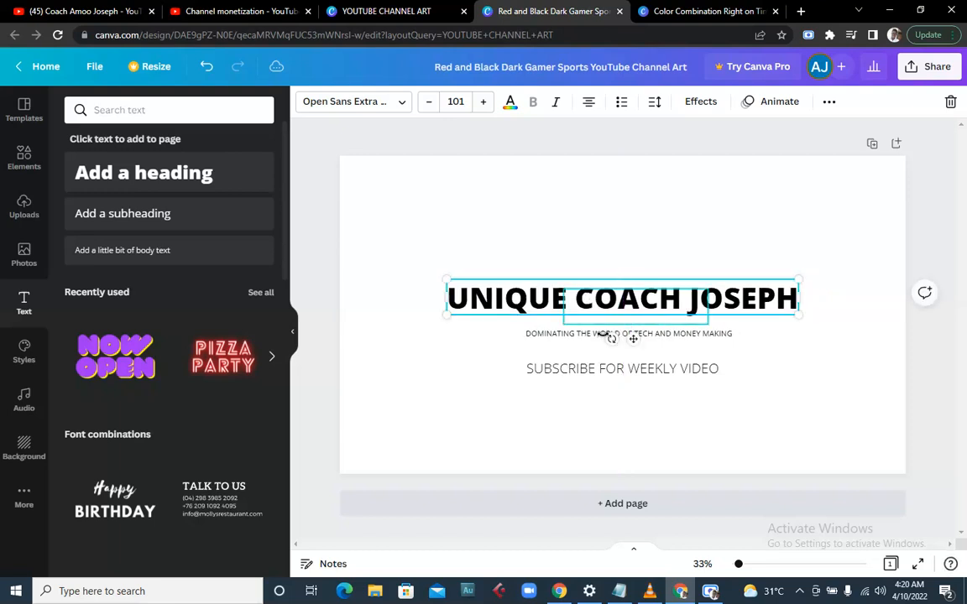
mouse_move(562, 339)
left_mouse_down()
mouse_move(559, 314)
mouse_move(571, 320)
mouse_move(573, 302)
mouse_move(587, 322)
mouse_move(544, 322)
mouse_move(551, 331)
left_mouse_up()
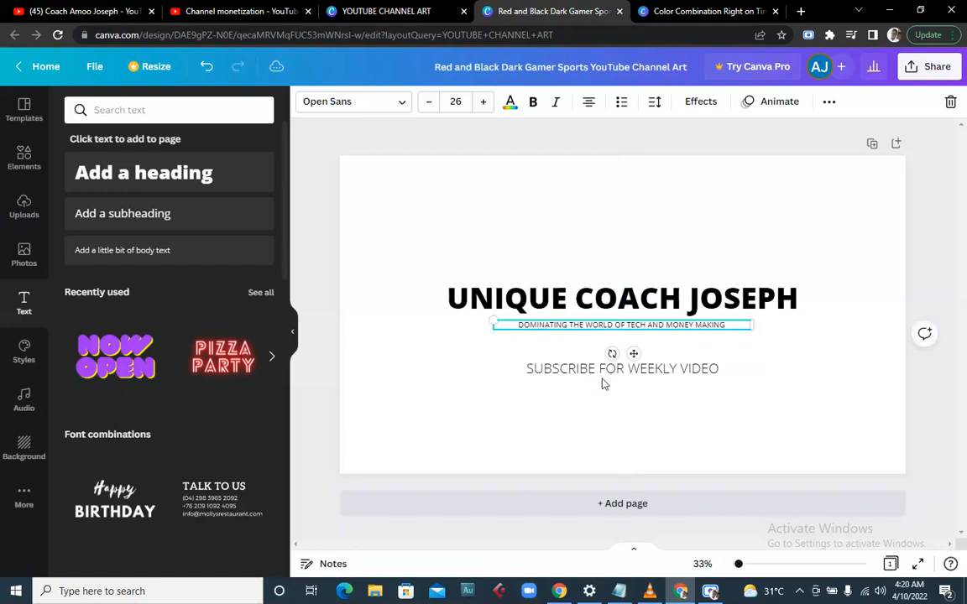
- Reduce the SUBSCRIBE FOR WEEKLY VIDEO text to size 36 and move it up under the tagline
left_click(605, 378)
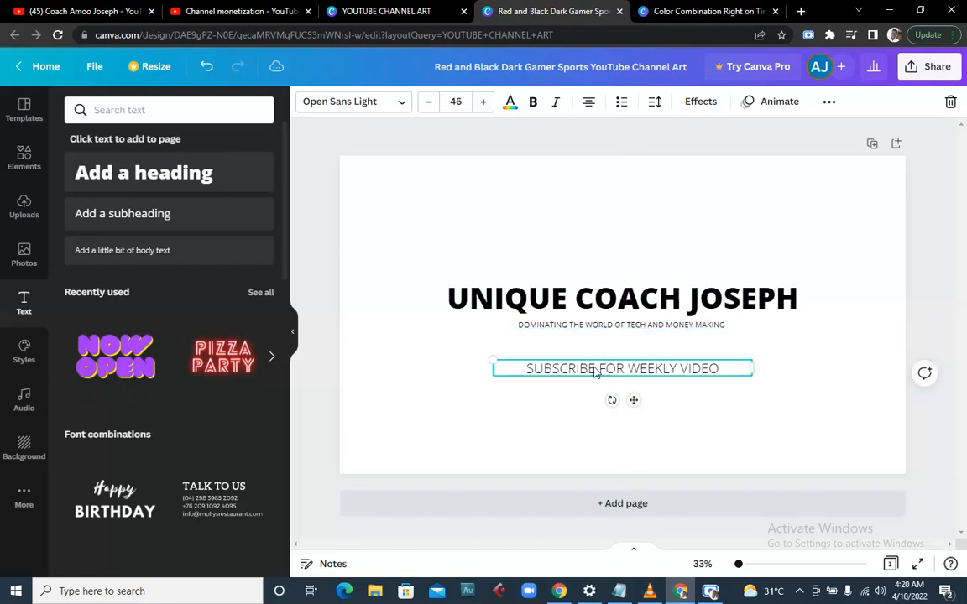
double_click(597, 369)
left_click(430, 104)
left_click_drag(429, 105, 430, 105)
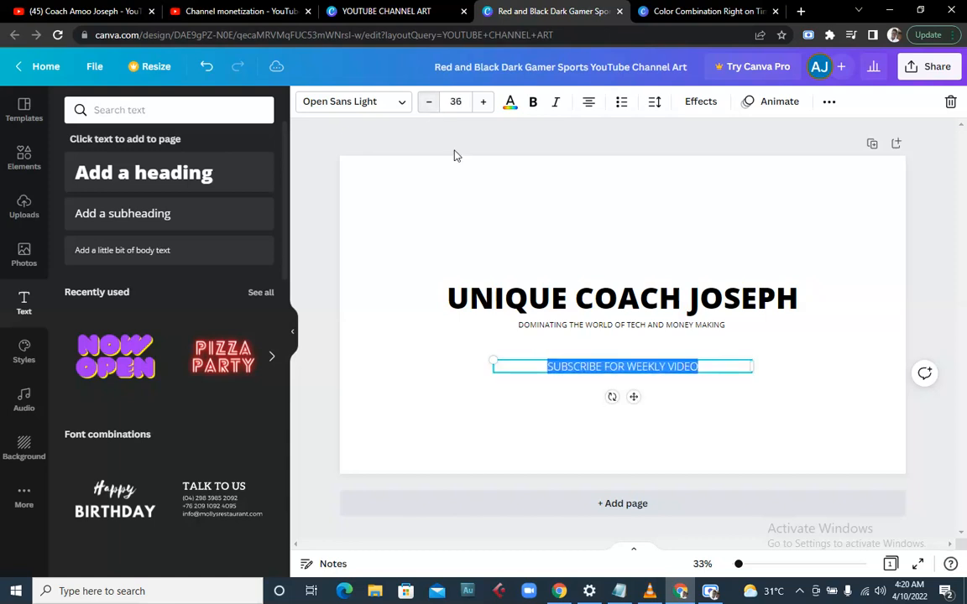
mouse_move(582, 369)
left_mouse_down()
mouse_move(593, 360)
mouse_move(594, 333)
mouse_move(602, 339)
mouse_move(583, 348)
left_mouse_up()
left_click(479, 339)
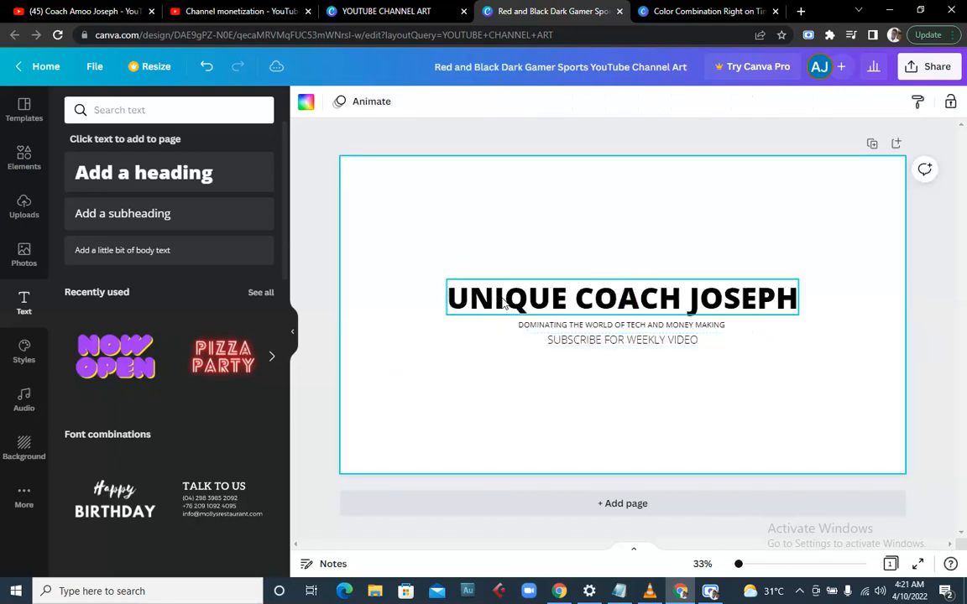
- Shrink the UNIQUE COACH JOSEPH heading to 92 and re-centre it above the tagline
left_click(504, 305)
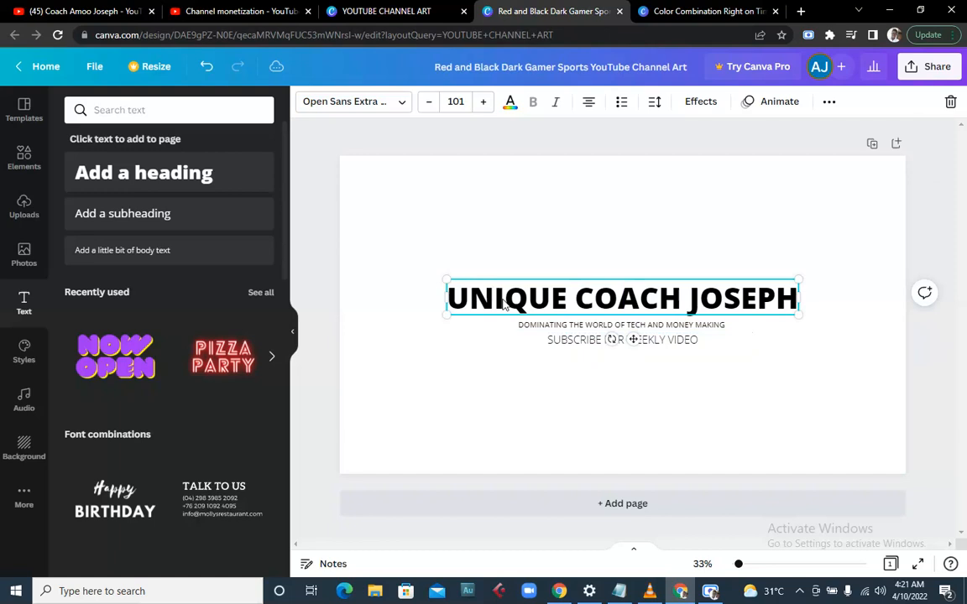
left_click(432, 106)
left_click(433, 108)
left_click(434, 109)
left_click(434, 109)
left_click(434, 109)
left_click(434, 109)
left_click(434, 109)
left_click(434, 110)
left_click(434, 109)
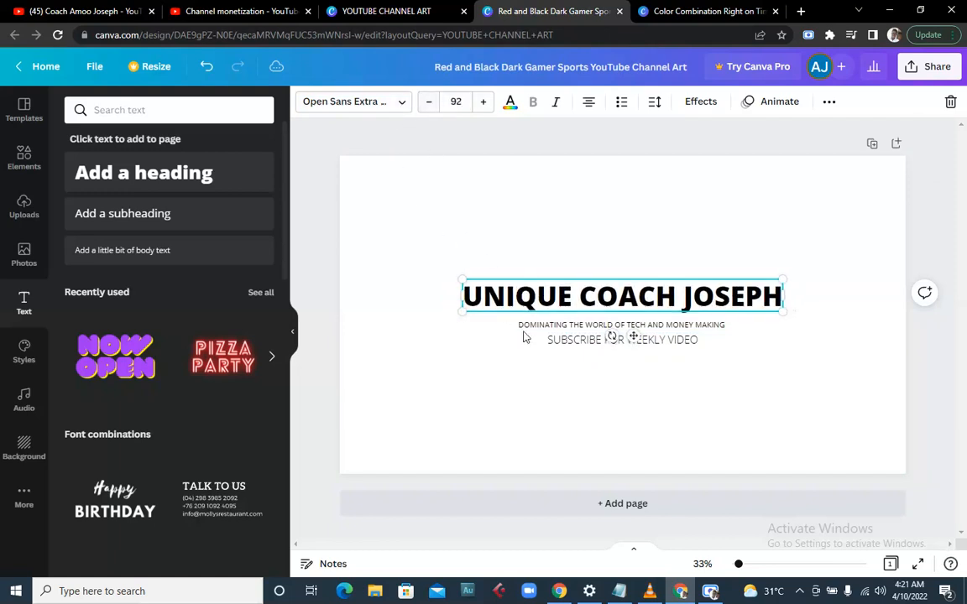
left_click(561, 328)
left_click(579, 295)
left_click_drag(587, 295, 579, 336)
- Reduce the SUBSCRIBE FOR WEEKLY VIDEO text to size 31
left_click(563, 342)
double_click(563, 337)
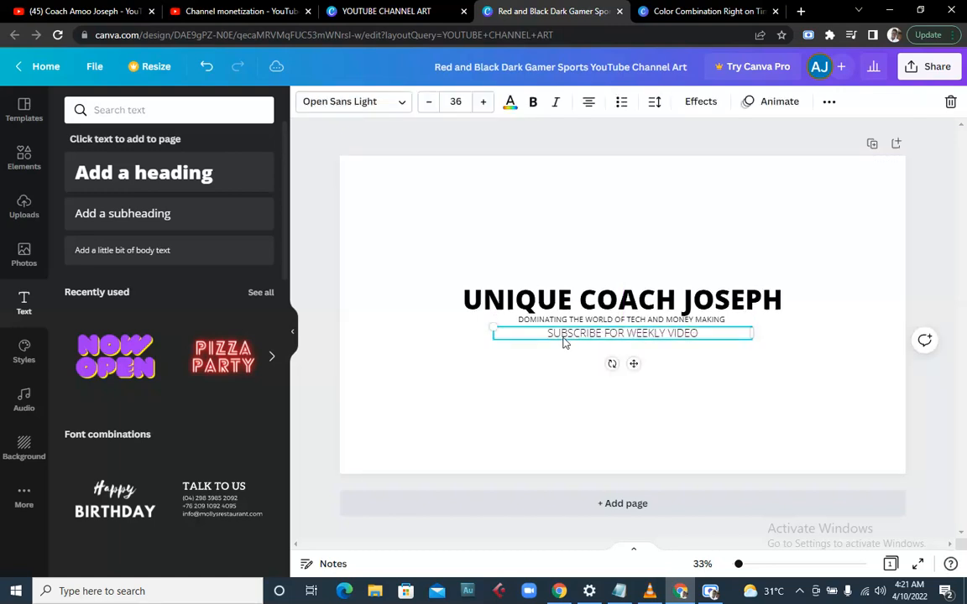
left_click(432, 103)
left_click(432, 102)
left_click(431, 102)
left_click(431, 102)
left_click(432, 102)
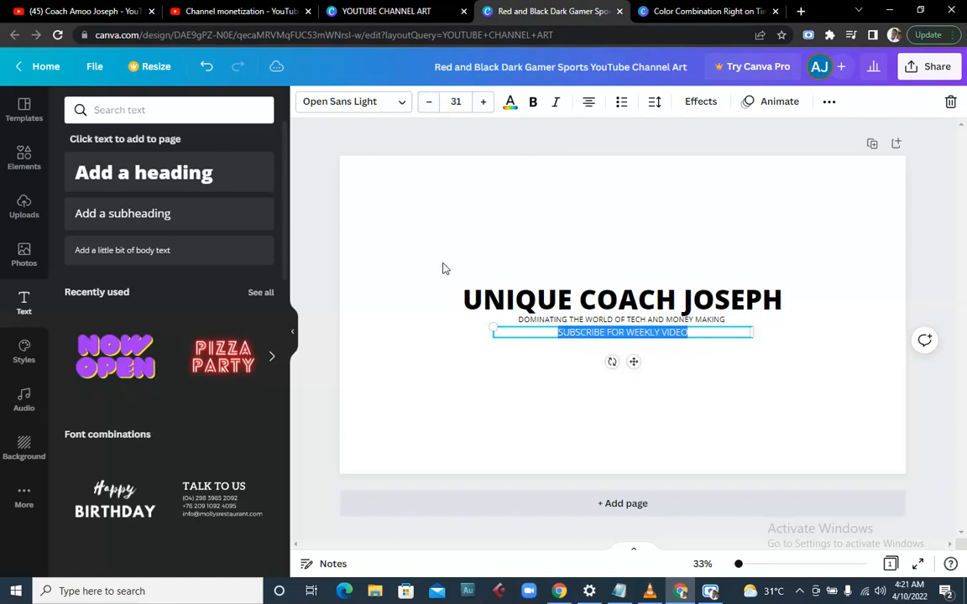
left_click(460, 244)
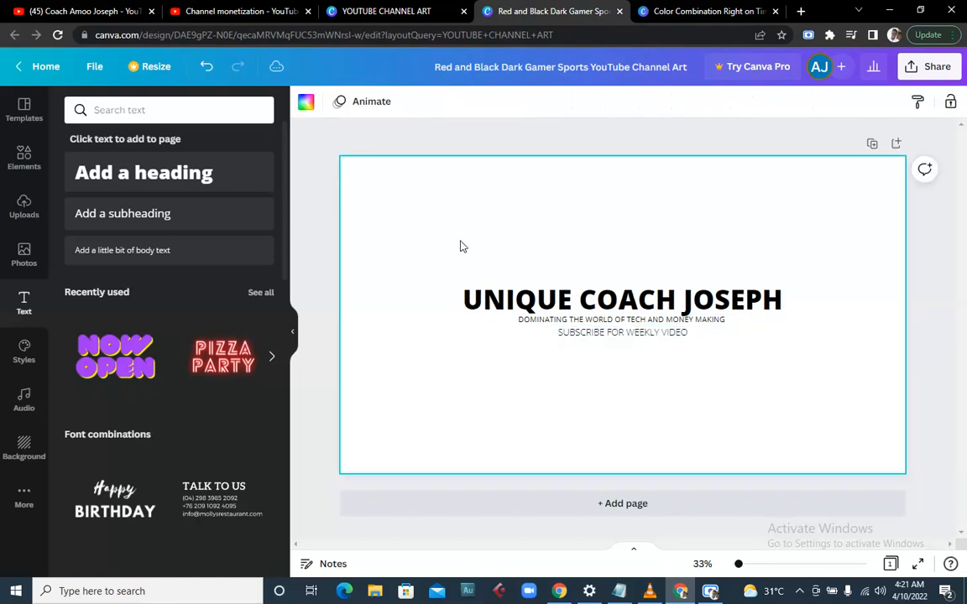
- Shrink the heading to 88 and reposition it just above the tagline
left_click(480, 300)
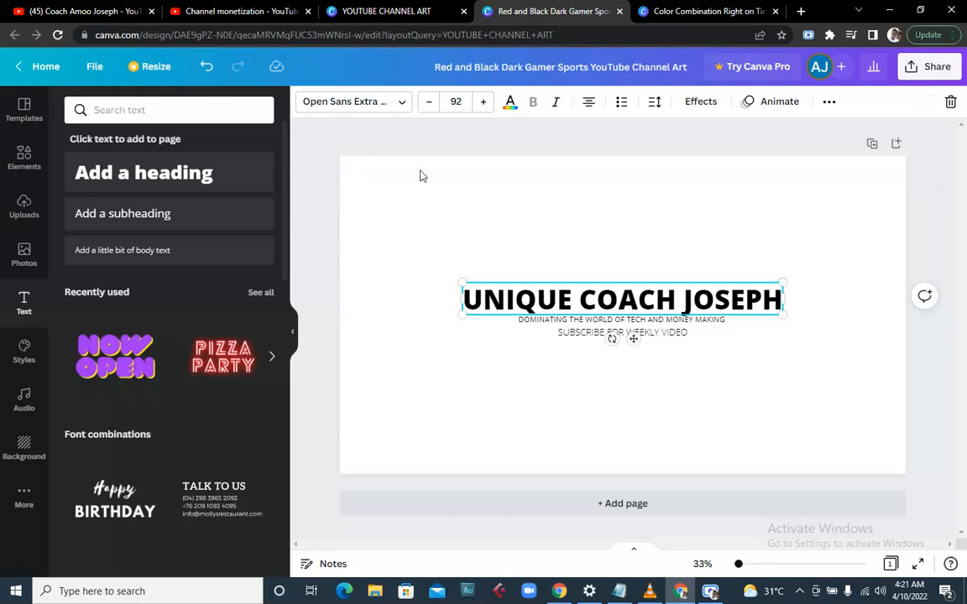
left_click(435, 110)
left_click(435, 110)
left_click(435, 109)
left_click(436, 110)
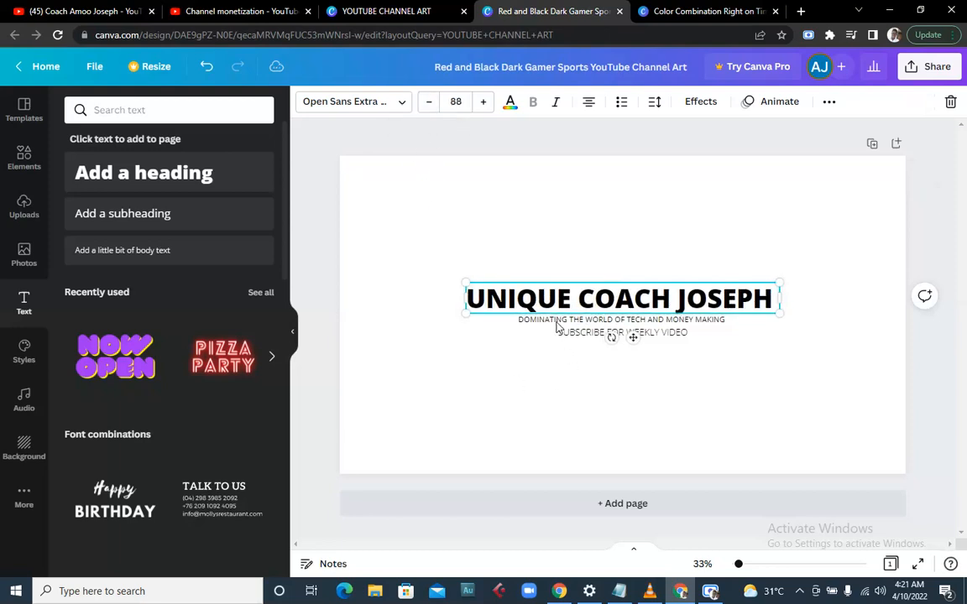
left_click_drag(575, 299, 579, 337)
- Nudge the subscribe line and heading along the centre guide into a tight stack
left_click(540, 321)
left_click(499, 360)
left_click(631, 338)
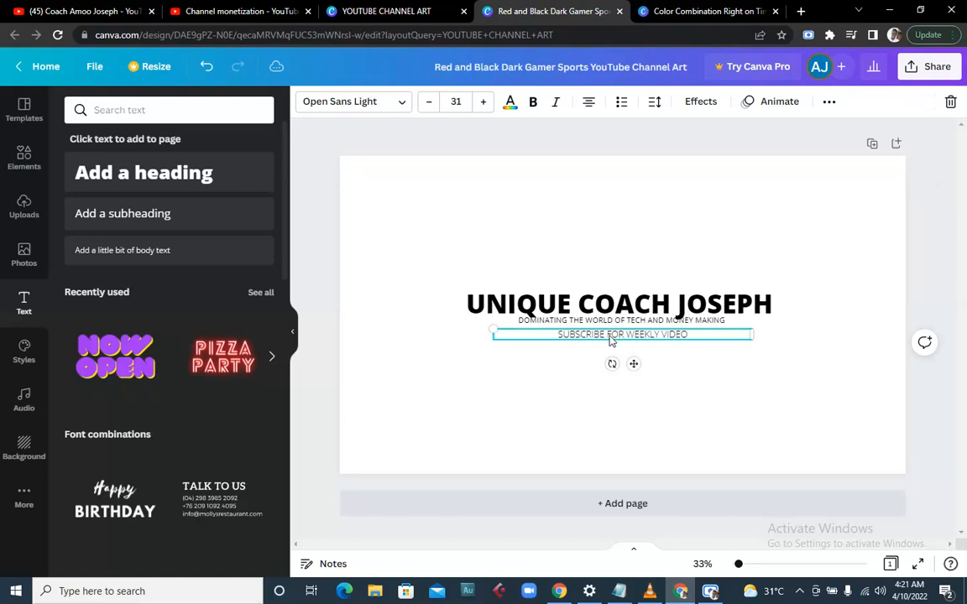
mouse_move(579, 339)
left_mouse_down()
mouse_move(578, 328)
mouse_move(572, 336)
left_mouse_up()
left_click(516, 382)
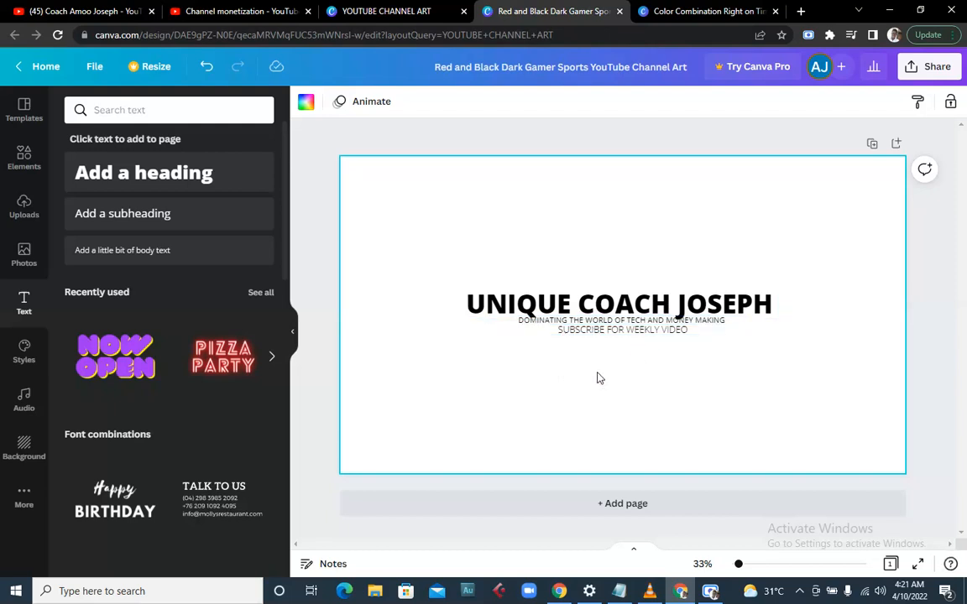
mouse_move(565, 309)
left_mouse_down()
mouse_move(566, 300)
mouse_move(556, 316)
mouse_move(569, 333)
mouse_move(526, 348)
mouse_move(568, 329)
left_mouse_up()
left_click(554, 322)
left_click(572, 330)
left_click(449, 390)
left_click(570, 335)
left_click(475, 389)
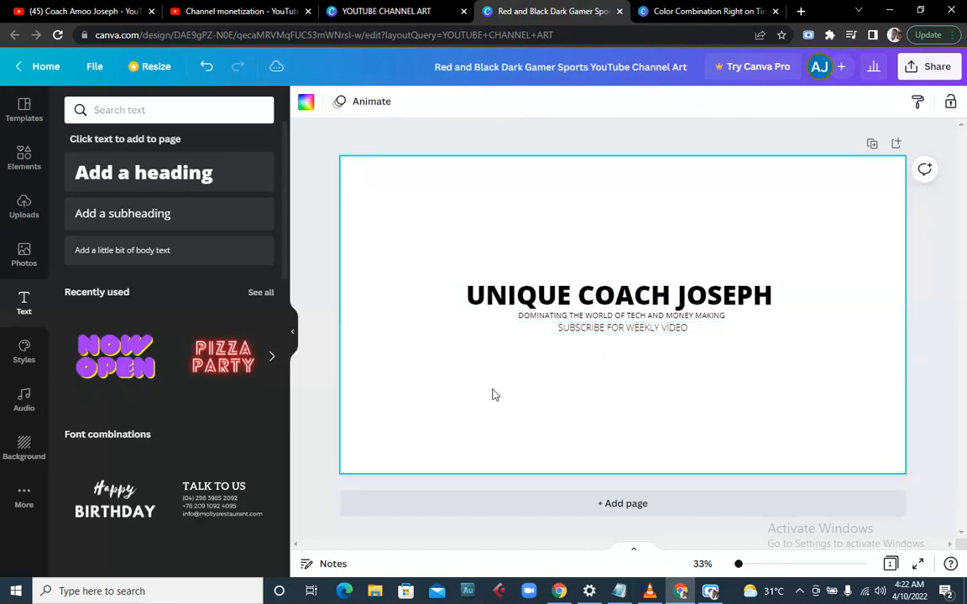
left_click(498, 296)
- Start a new custom text colour for the heading, then switch to the Notepad colour-code list
left_click(498, 295)
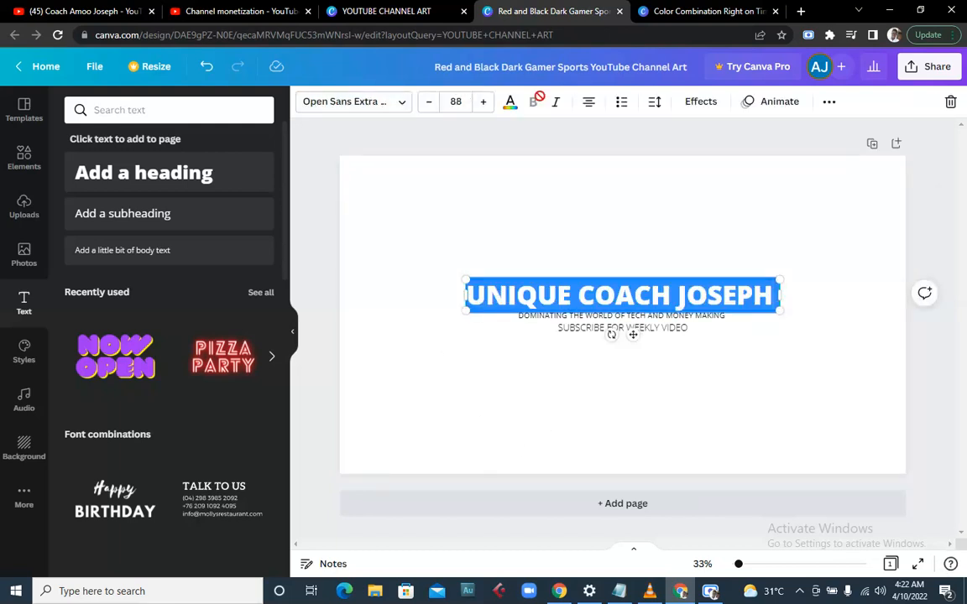
left_click(510, 104)
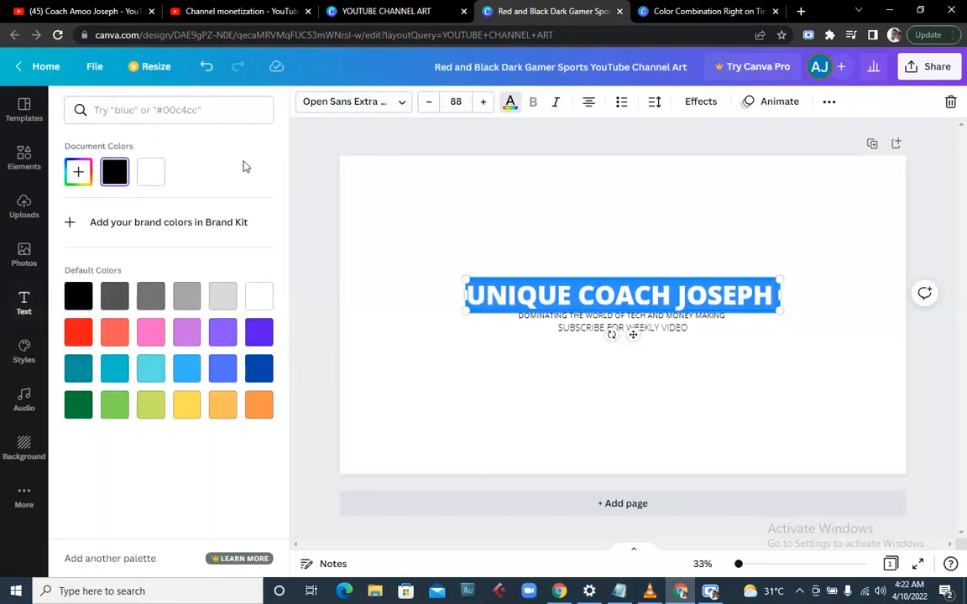
left_click(78, 174)
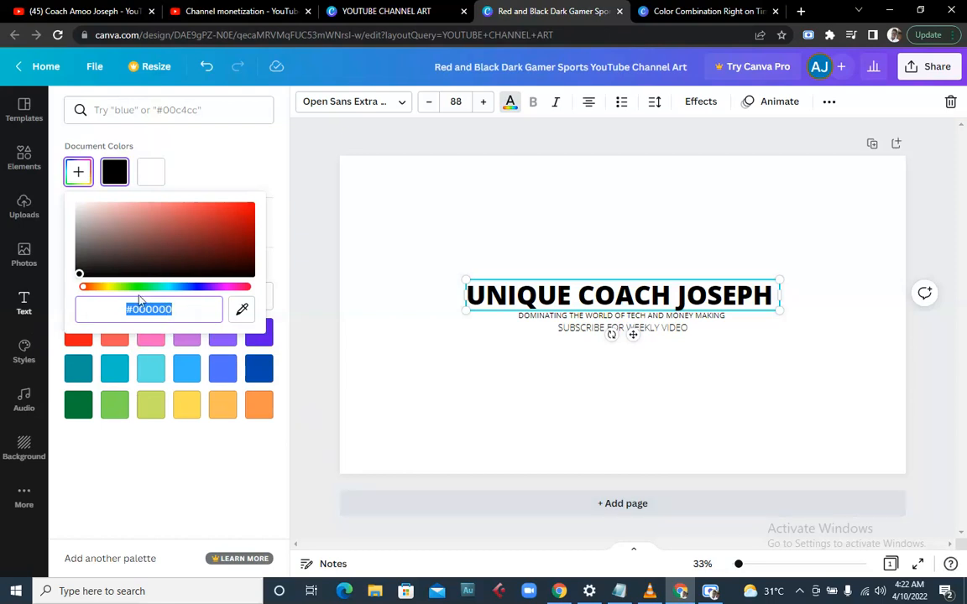
left_click(620, 591)
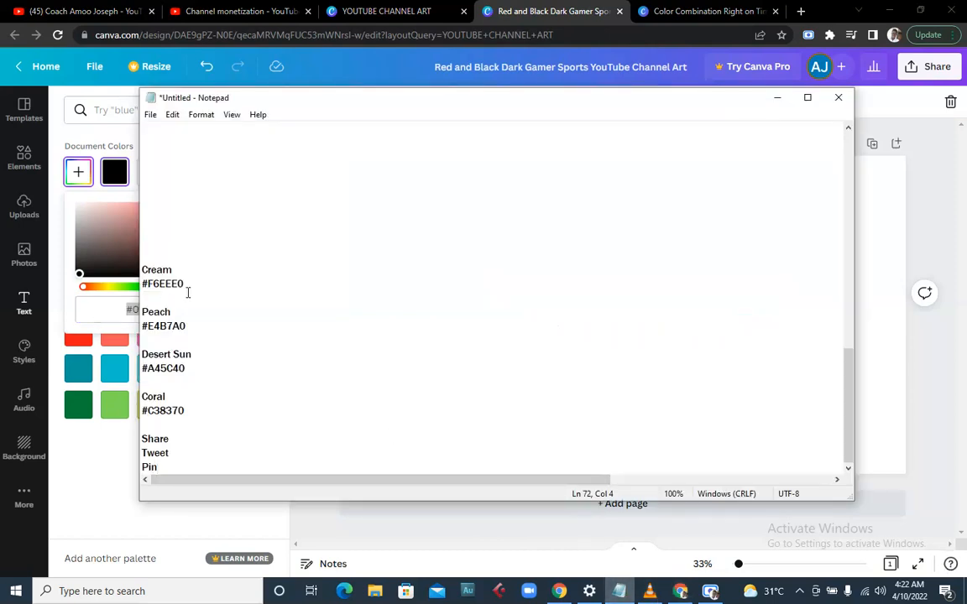
- Scroll up the Notepad list and select the Red Orange code #FF4500
scroll(191, 285, "up", 2)
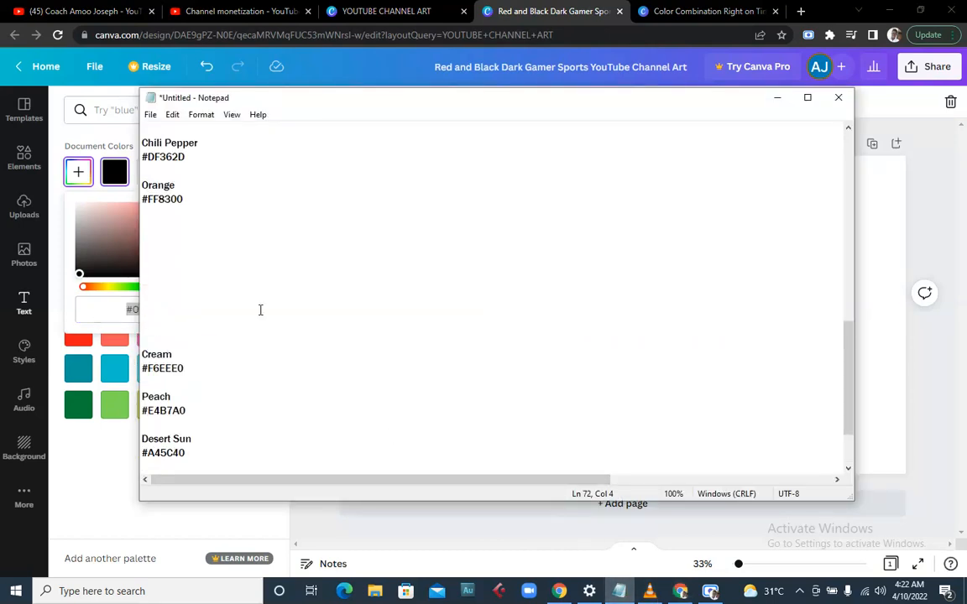
scroll(227, 310, "up", 4)
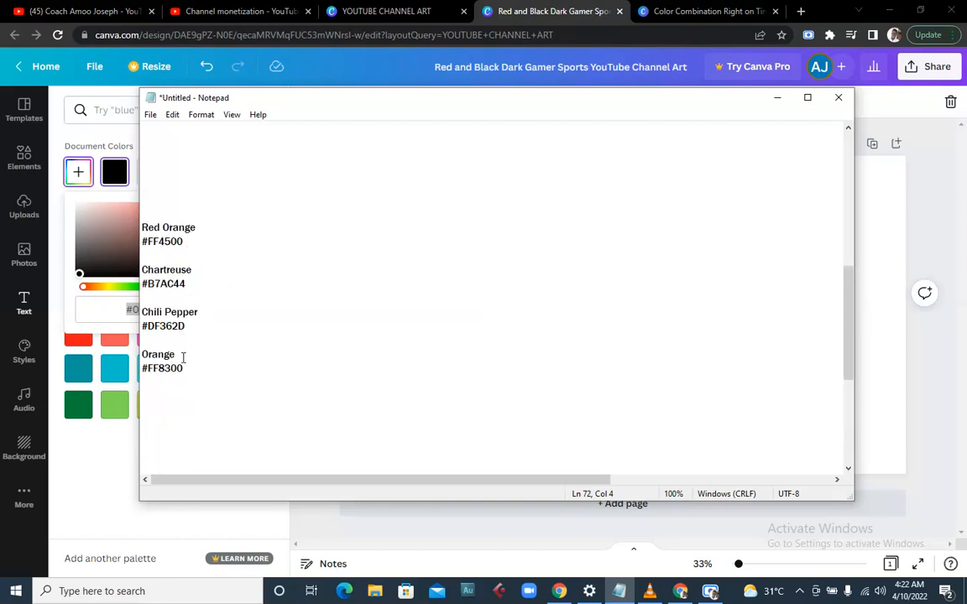
left_click_drag(186, 245, 144, 245)
key("ctrl+c")
- Paste #FF4500 as a custom text colour to turn the heading orange
left_click(379, 537)
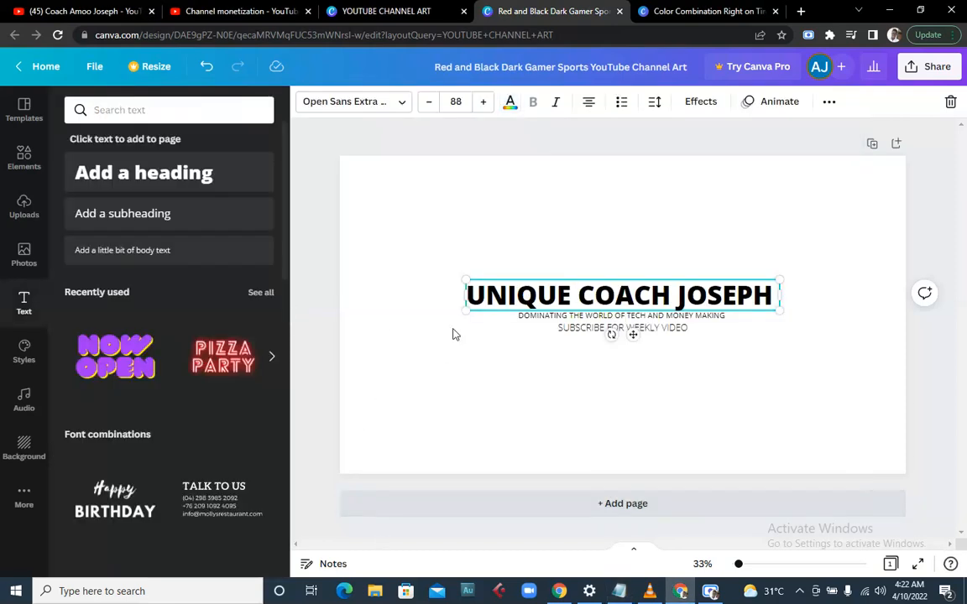
left_click(510, 101)
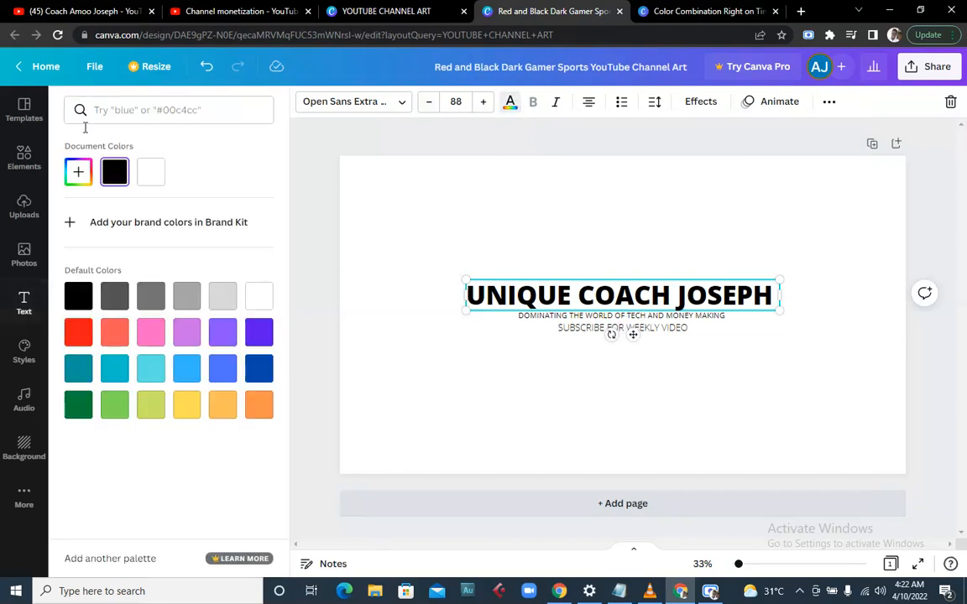
left_click(75, 173)
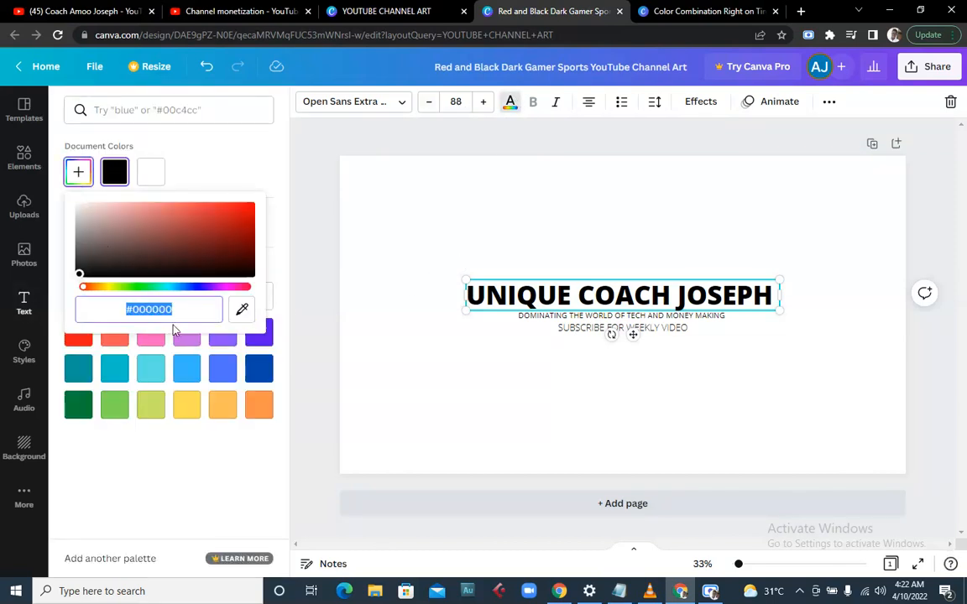
key("ctrl+v")
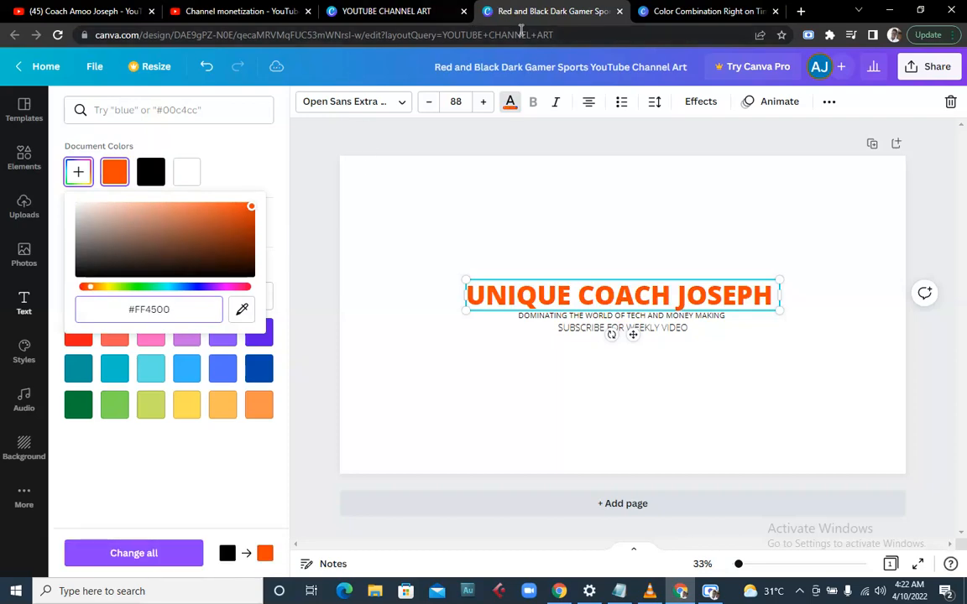
mouse_move(710, 591)
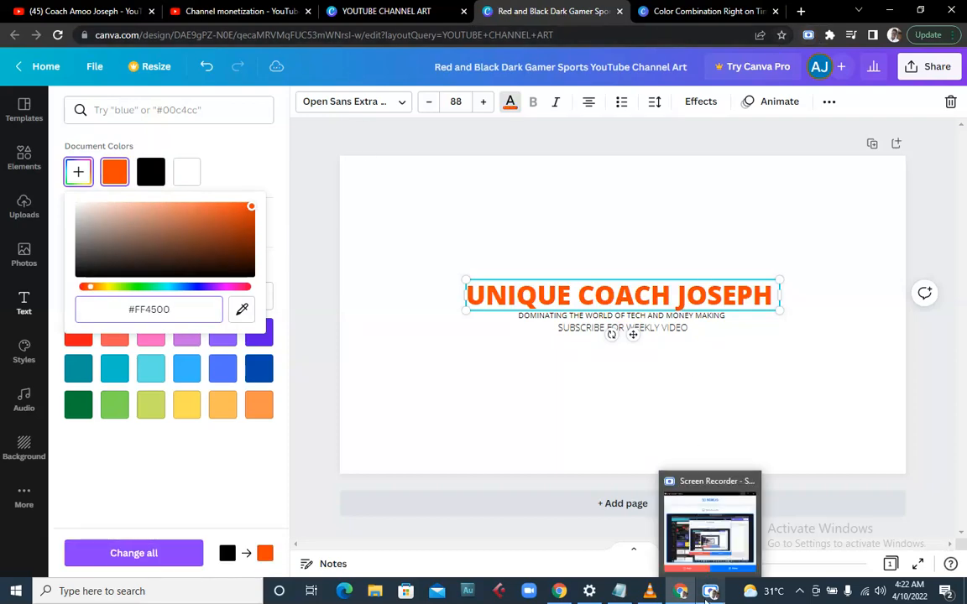
left_click(716, 552)
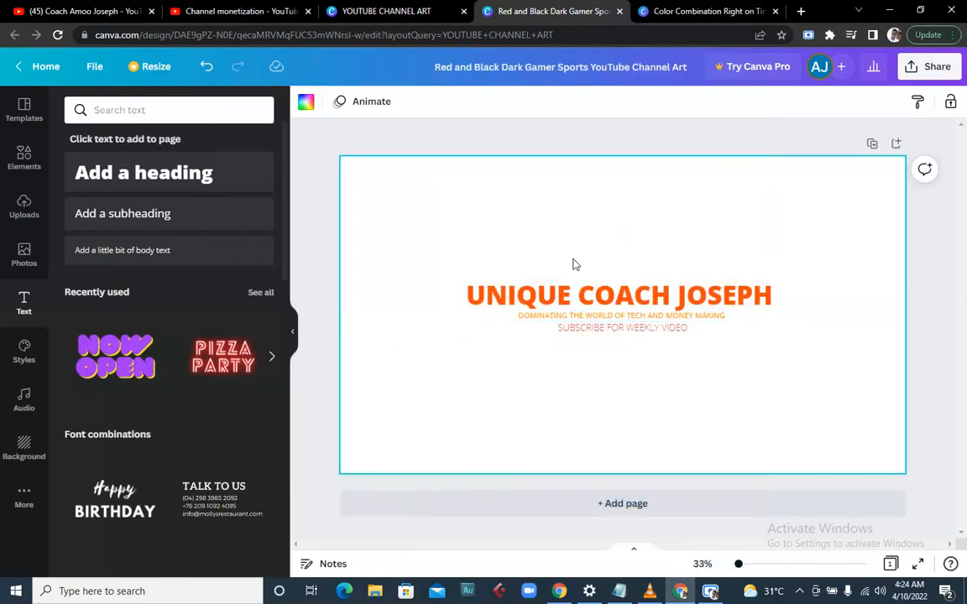
- Reopen the heading's custom colour and select its hex code #FF4500
left_click(564, 295)
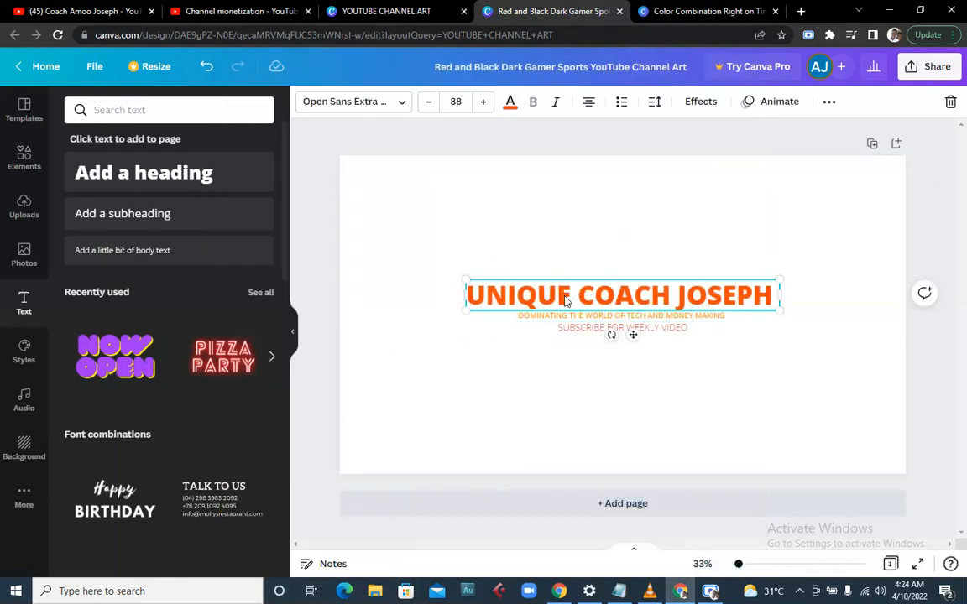
left_click(566, 295)
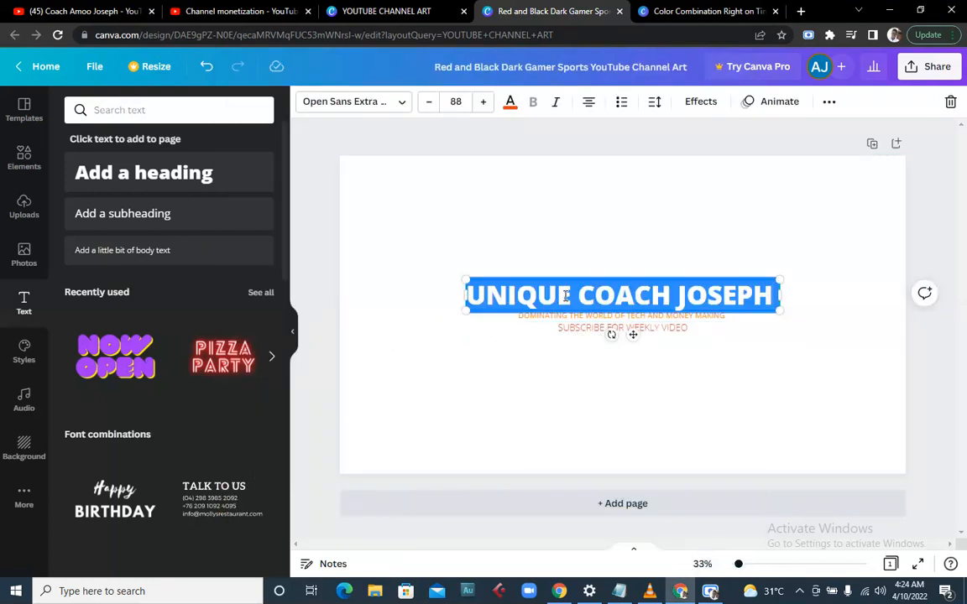
left_click(512, 104)
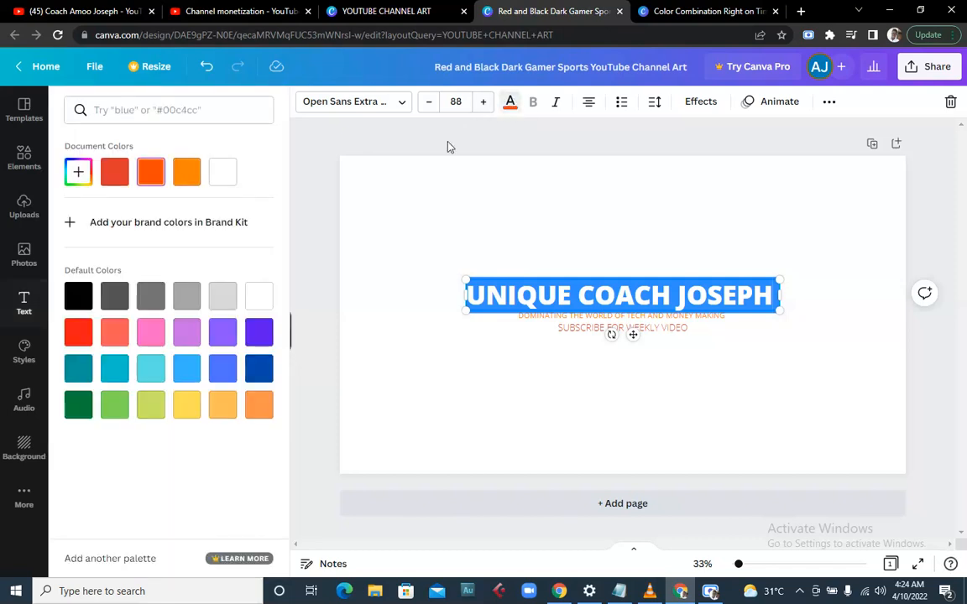
left_click(78, 172)
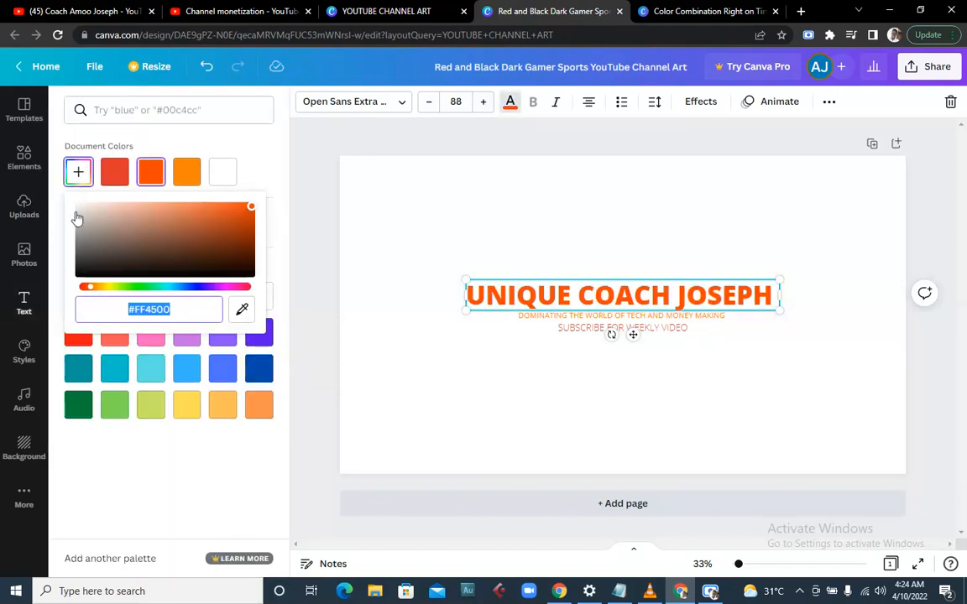
left_click(188, 314)
left_click_drag(186, 311, 92, 309)
- Check the subscribe line's custom colour #DF362D, then close the colour picker
left_click(587, 326)
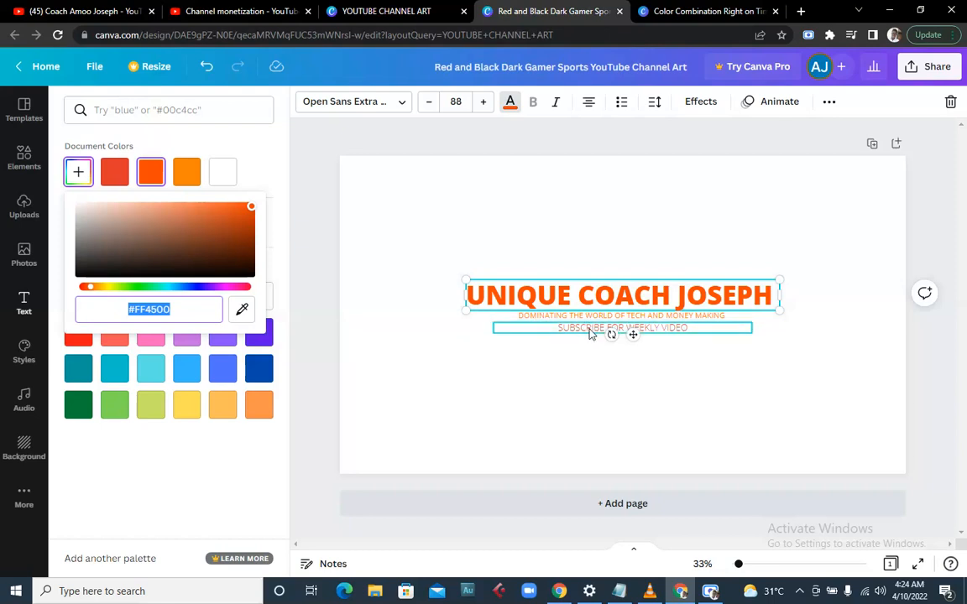
left_click(590, 328)
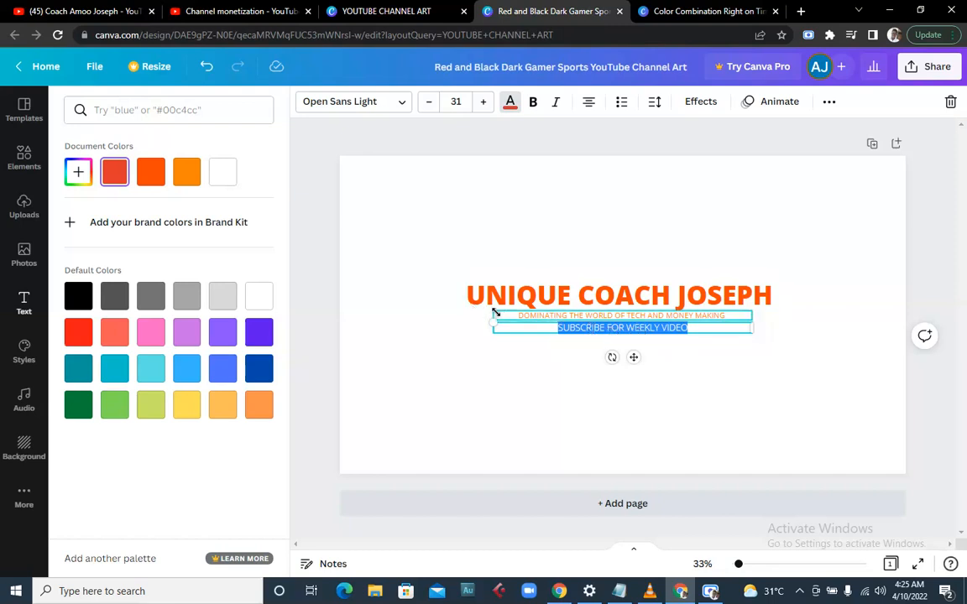
left_click(78, 168)
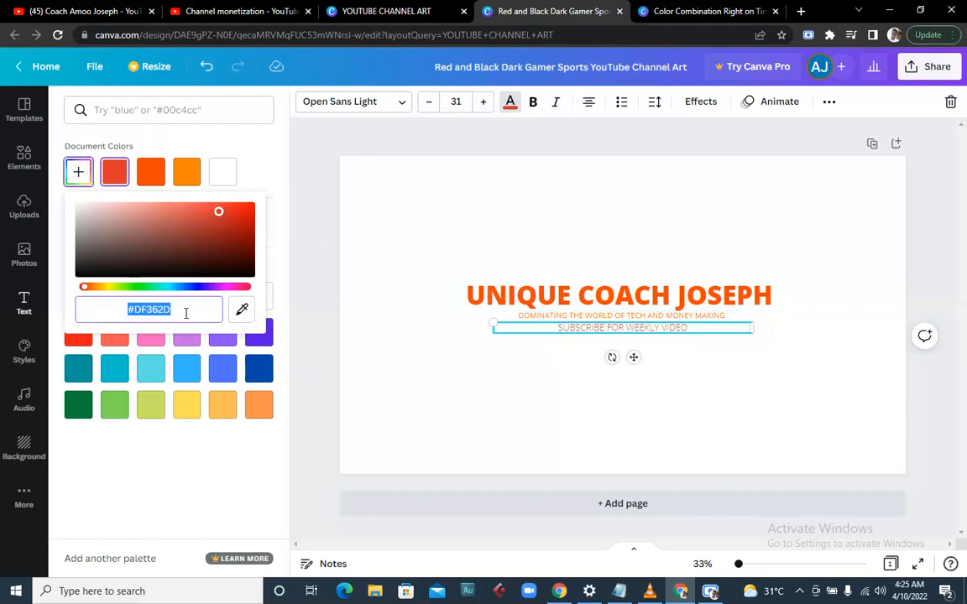
left_click(182, 317)
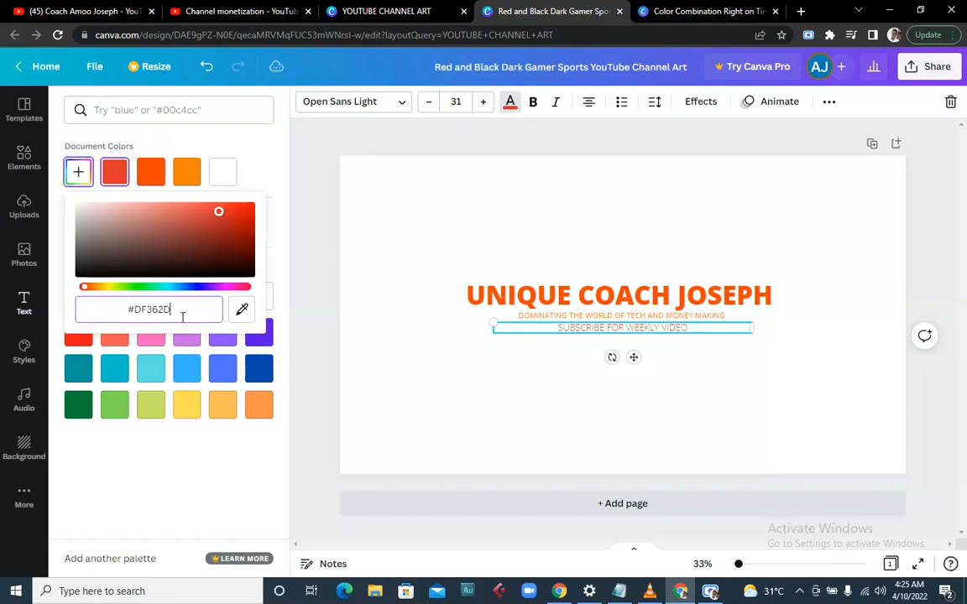
left_click(473, 323)
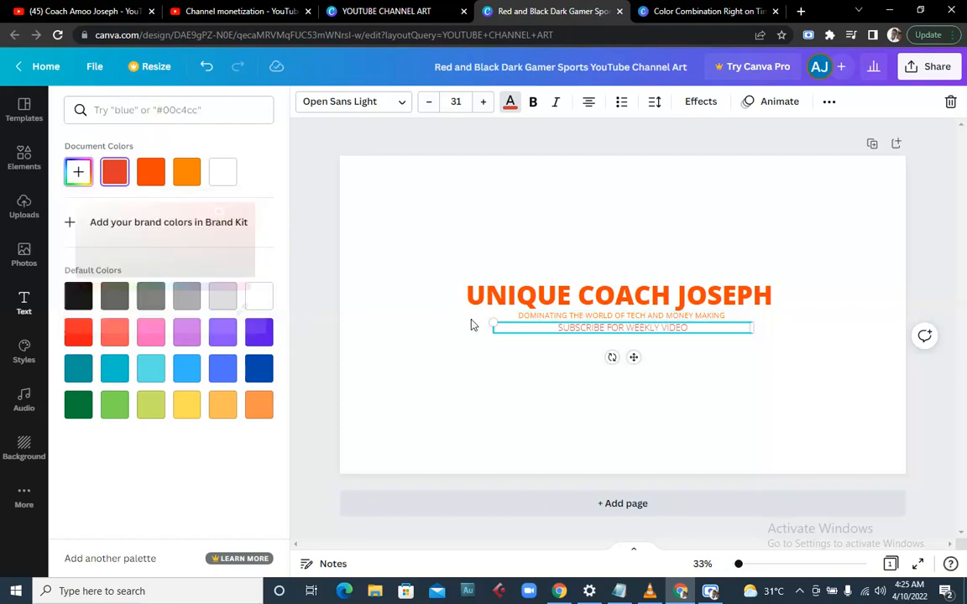
left_click(459, 324)
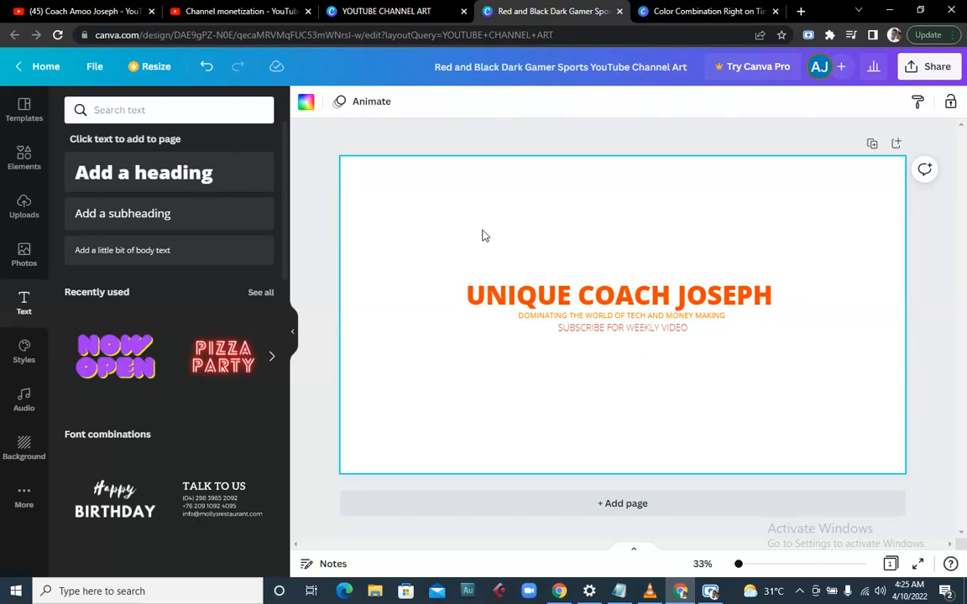
- Set the page orange, then delete the top-right line graphic and the orange background layer
left_click(305, 101)
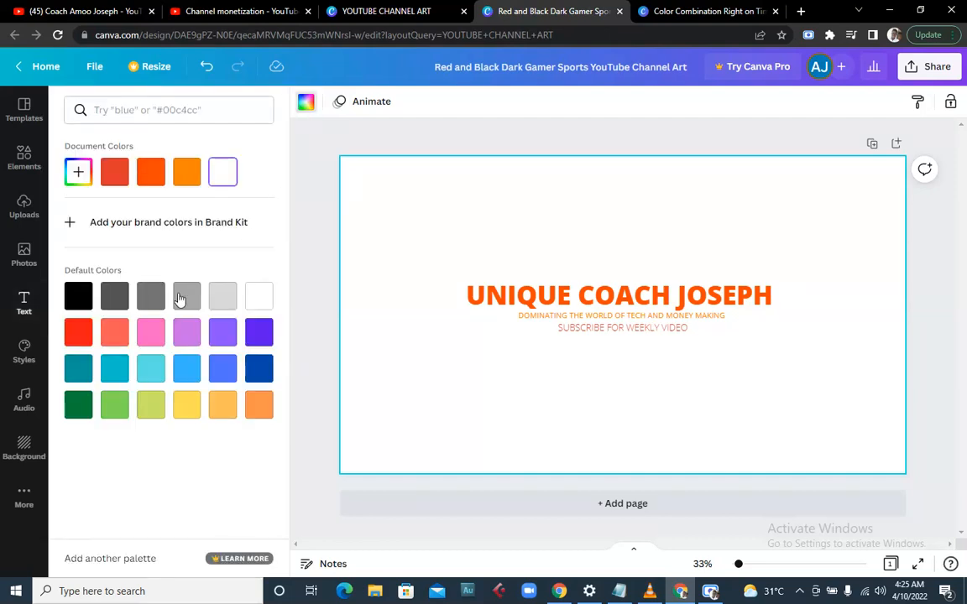
left_click(187, 171)
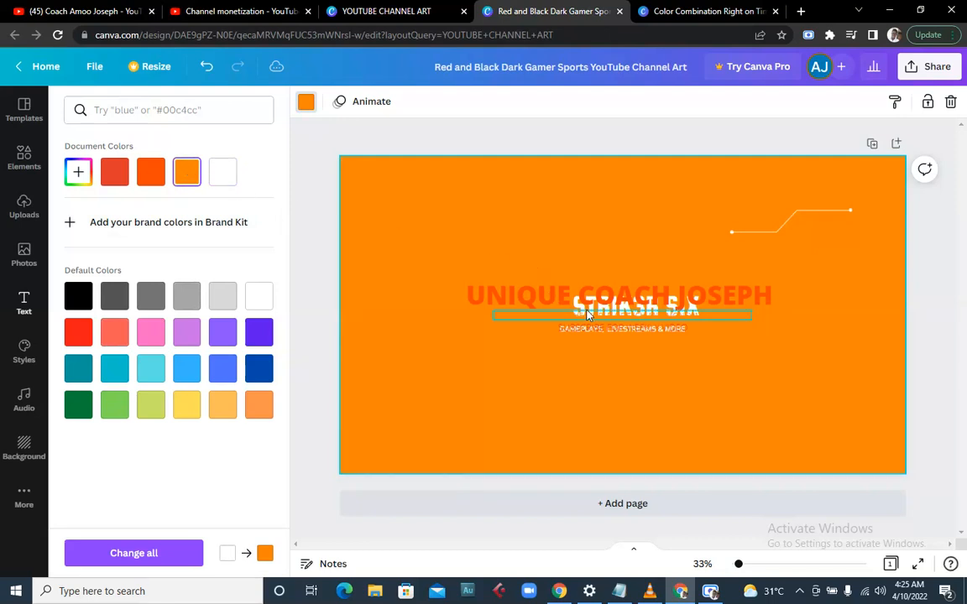
left_click(485, 279)
left_click(482, 255)
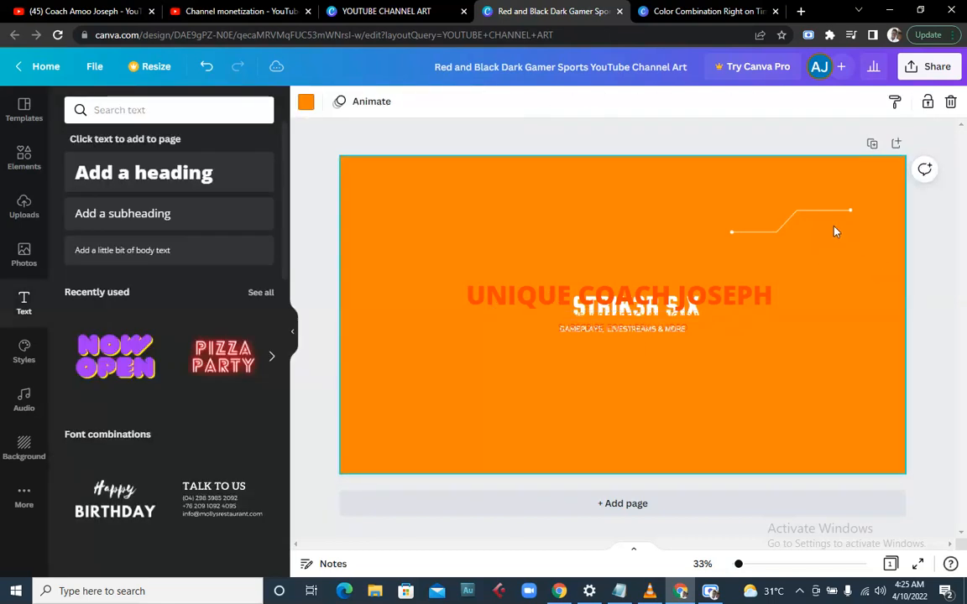
left_click(812, 220)
key("Delete")
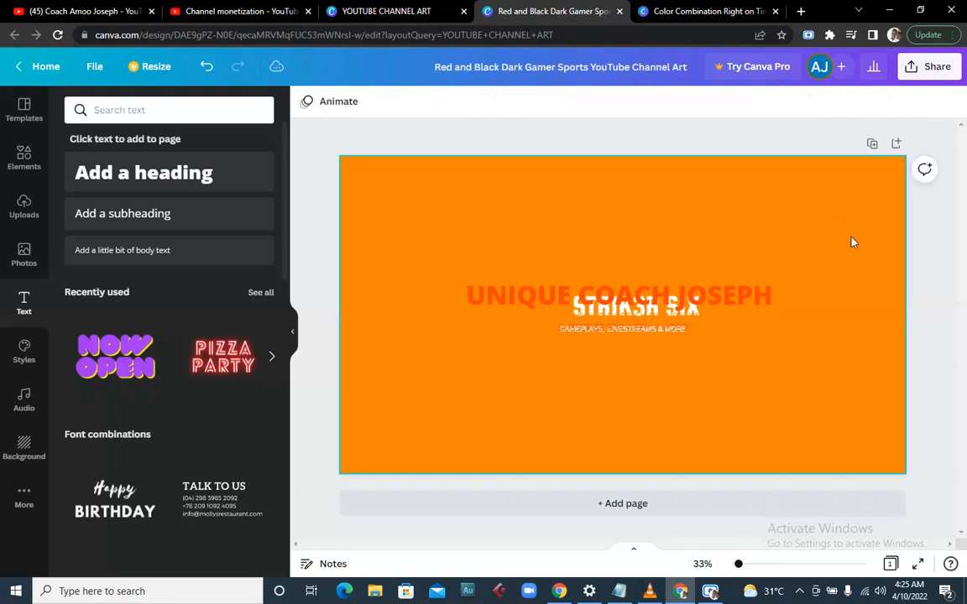
left_click(415, 234)
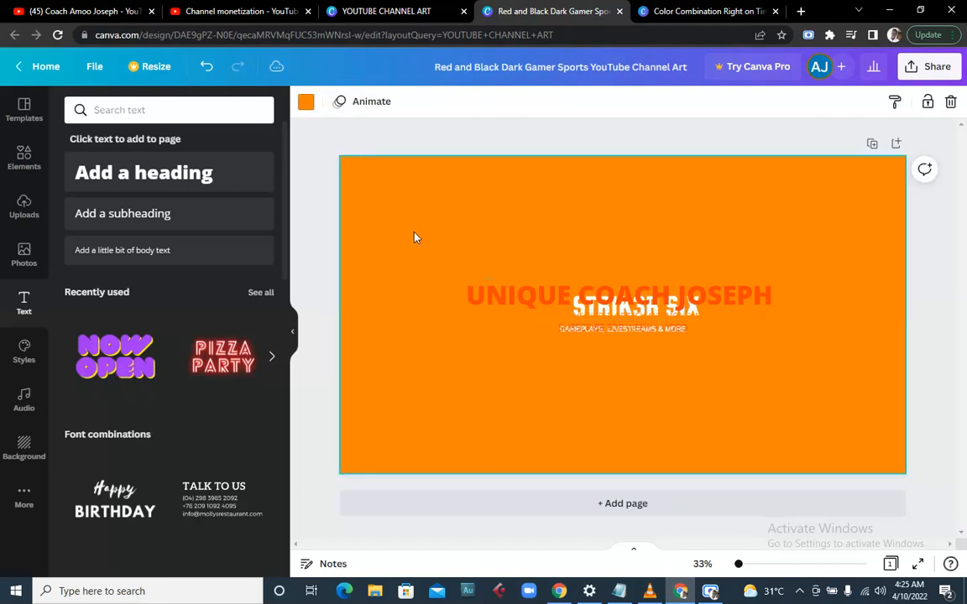
key("Delete")
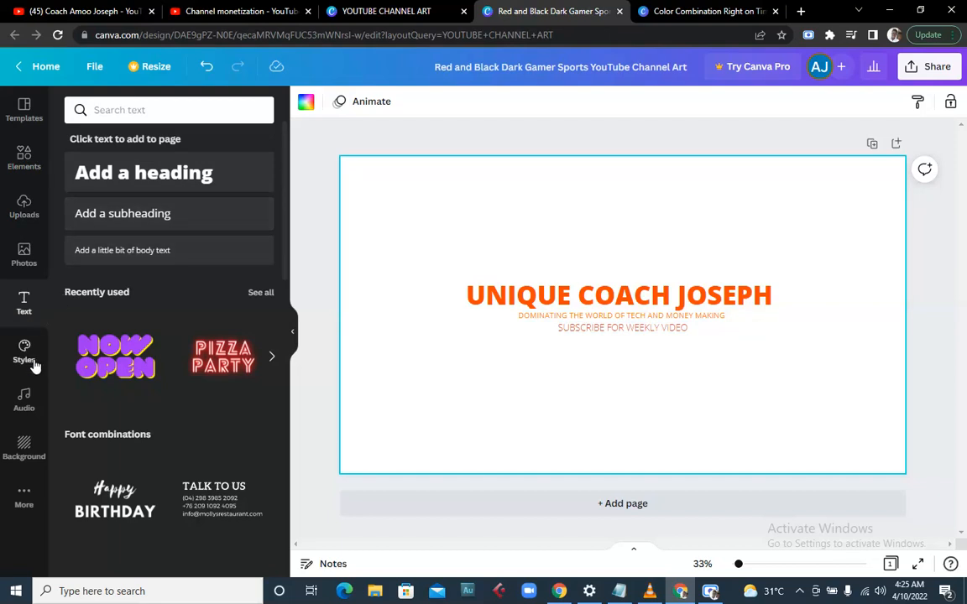
- Add the desk-with-monitor photo from recently used photos to the banner
left_click(24, 251)
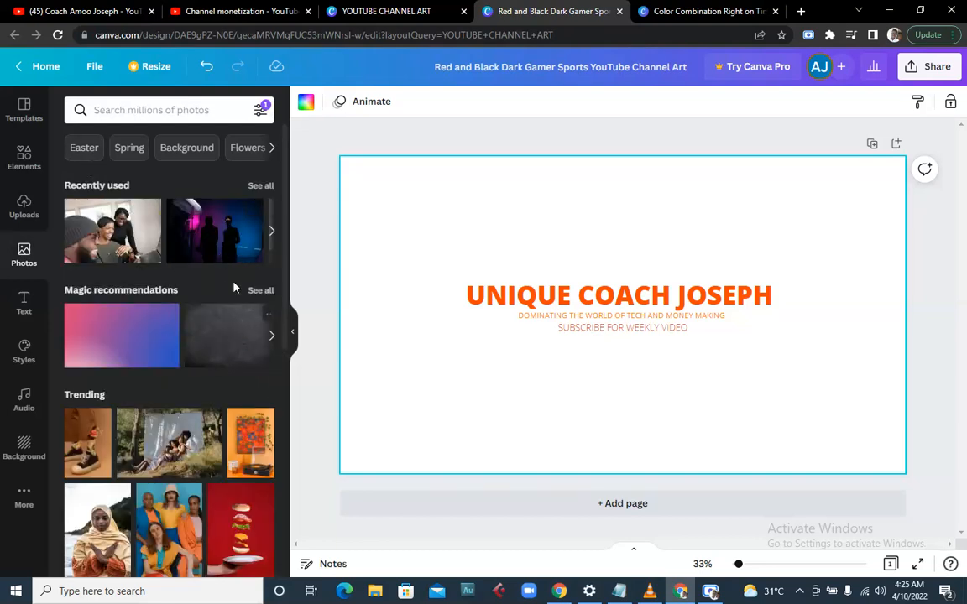
left_click(261, 186)
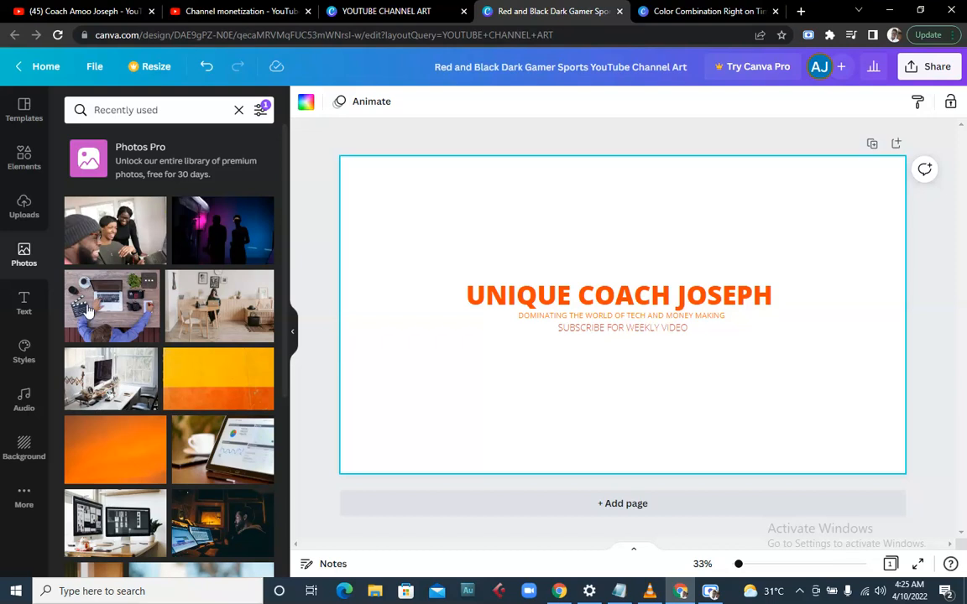
left_click(126, 373)
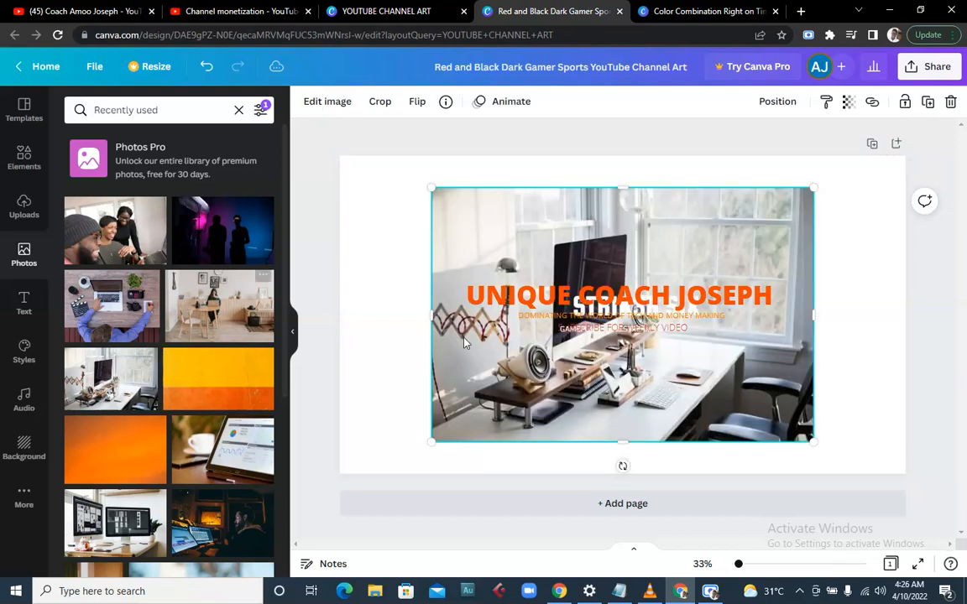
- Space out the text lines, raise the heading, and delete the GAMEPLAY and STRIKER SIX text
left_click_drag(573, 329, 569, 370)
left_click(587, 329)
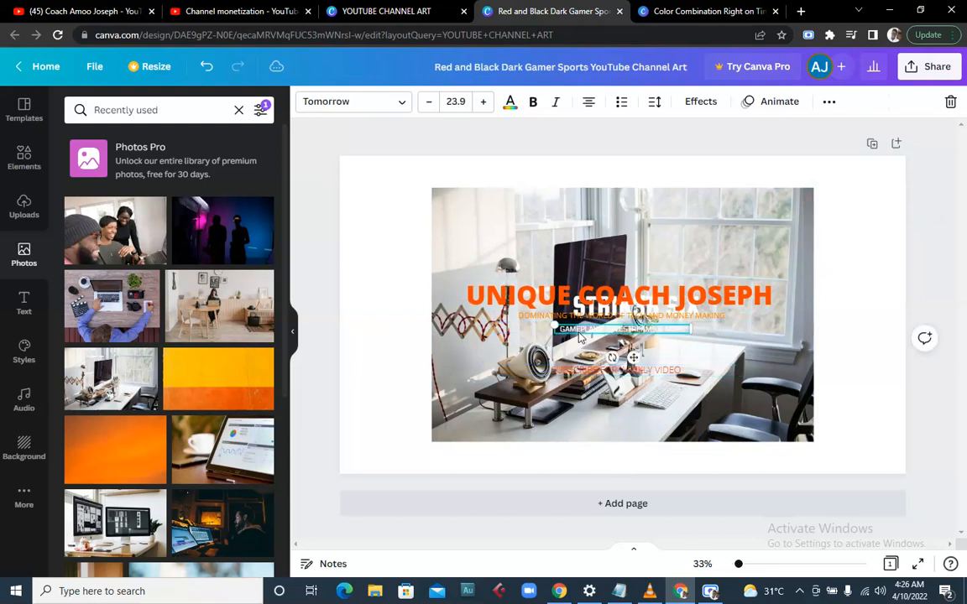
key("Delete")
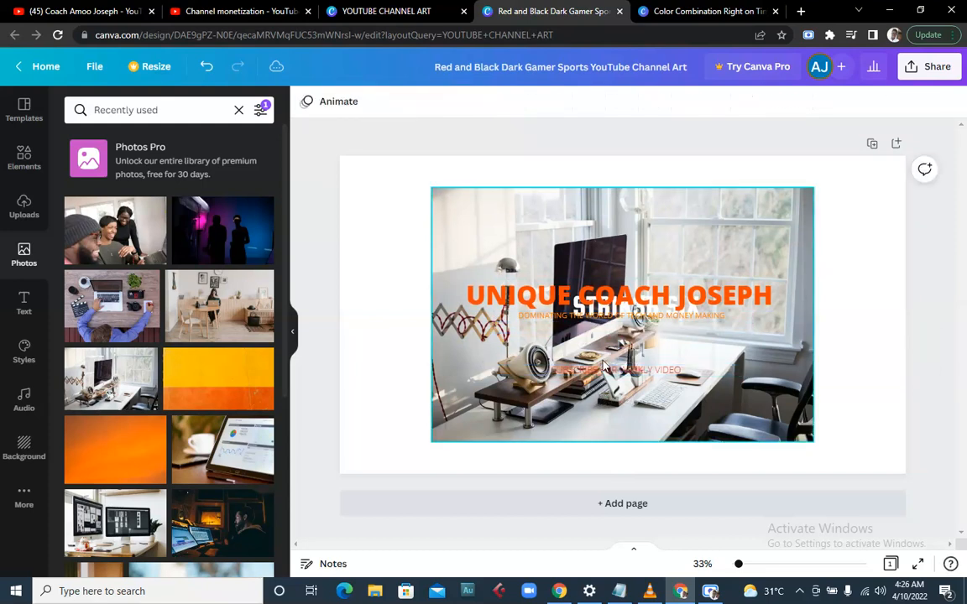
left_click_drag(596, 339, 596, 370)
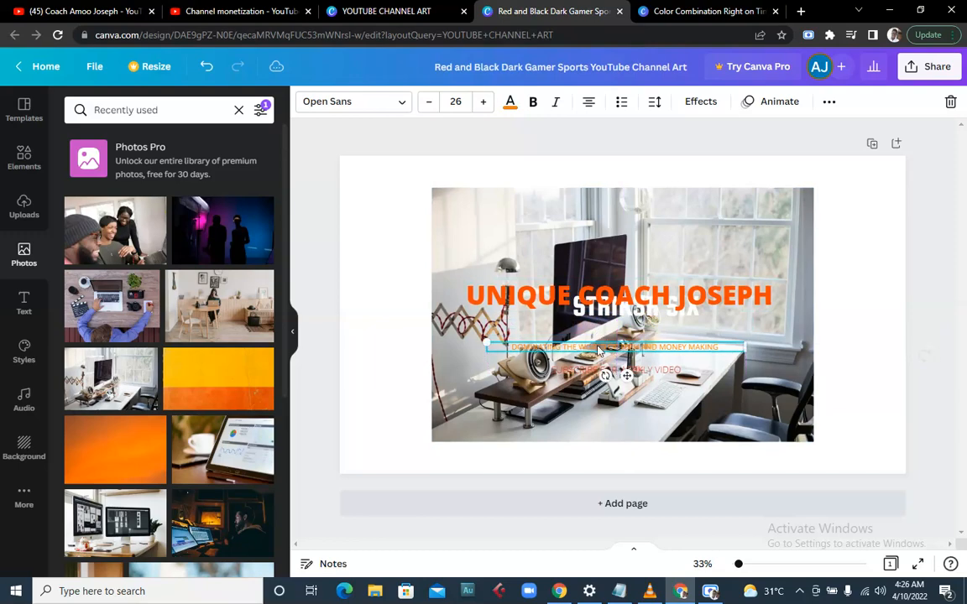
left_click_drag(590, 295, 590, 264)
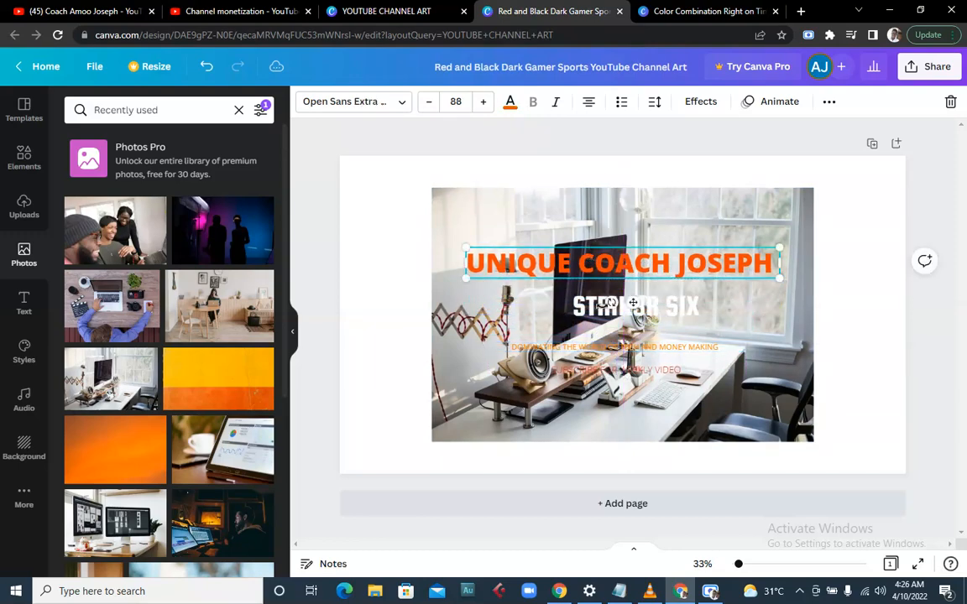
left_click(601, 314)
key("Delete")
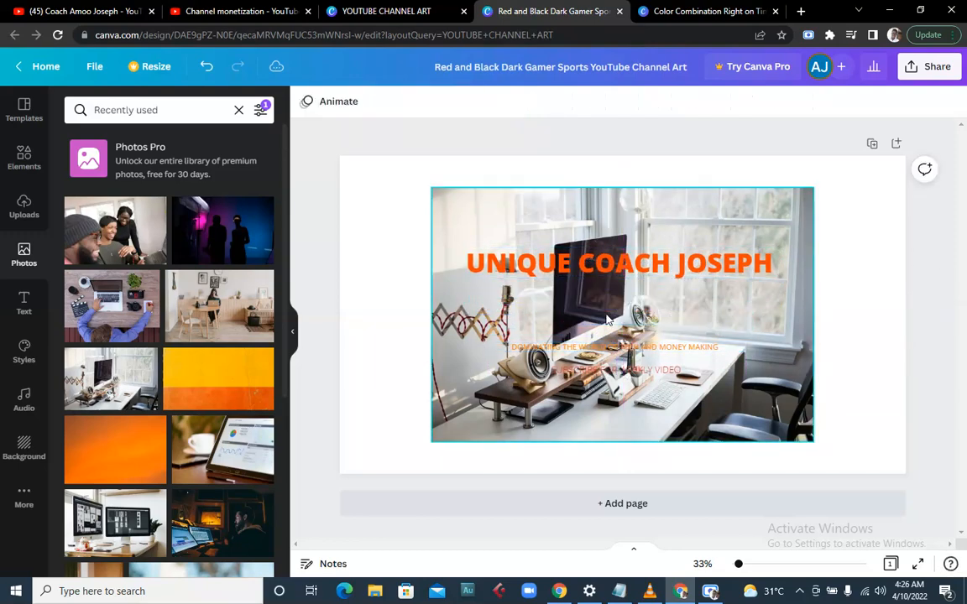
- Move the photo aside and restack the heading, DOMINATING and subscribe lines on the centre guide
left_click_drag(451, 274, 416, 483)
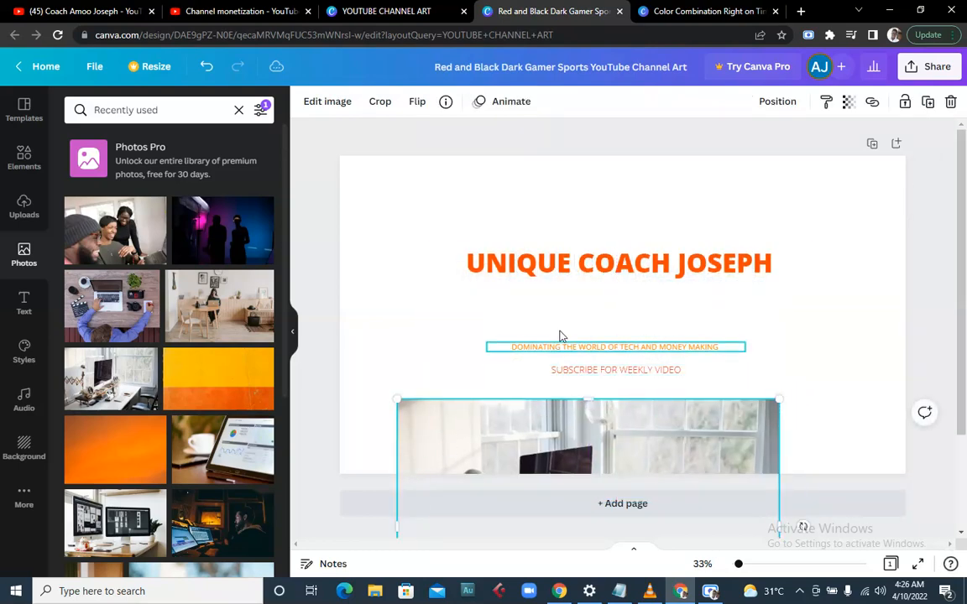
left_click_drag(561, 278, 582, 304)
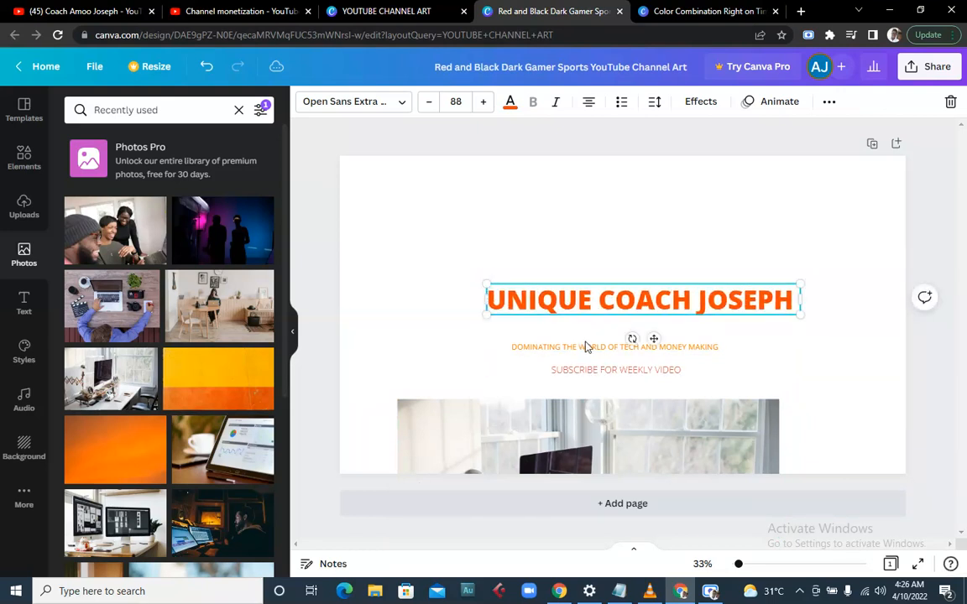
left_click_drag(587, 348, 588, 315)
left_click(573, 370)
left_click_drag(573, 370, 576, 327)
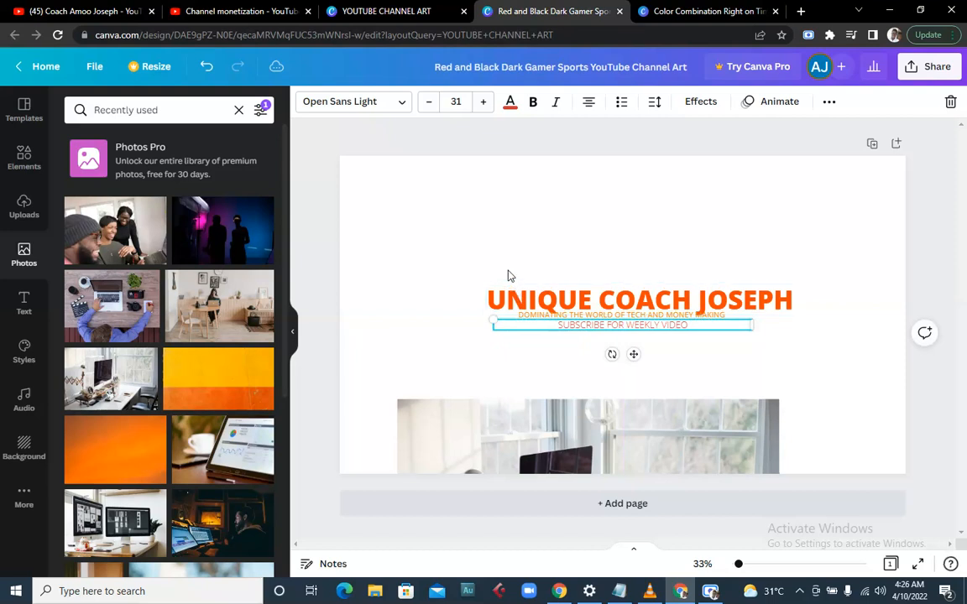
left_click(509, 276)
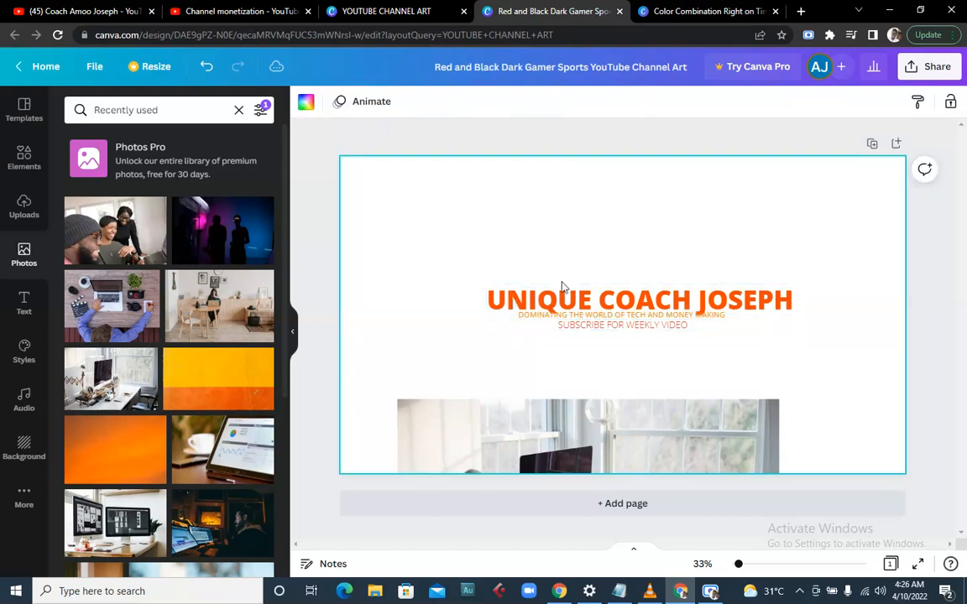
left_click_drag(582, 293, 560, 287)
left_click(436, 317)
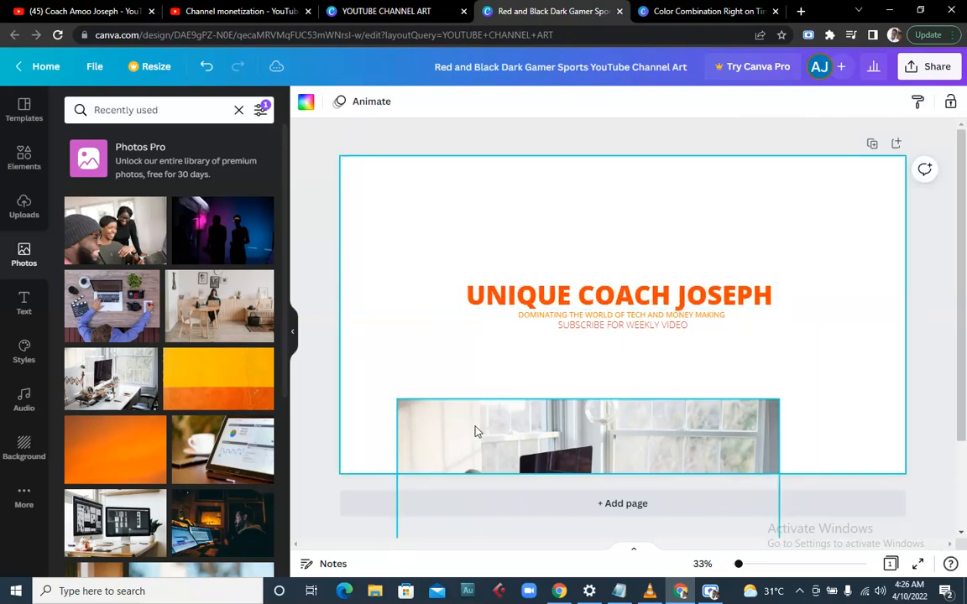
- Enlarge the desk photo past the page's left edge to cover most of the banner
left_click_drag(475, 432, 475, 431)
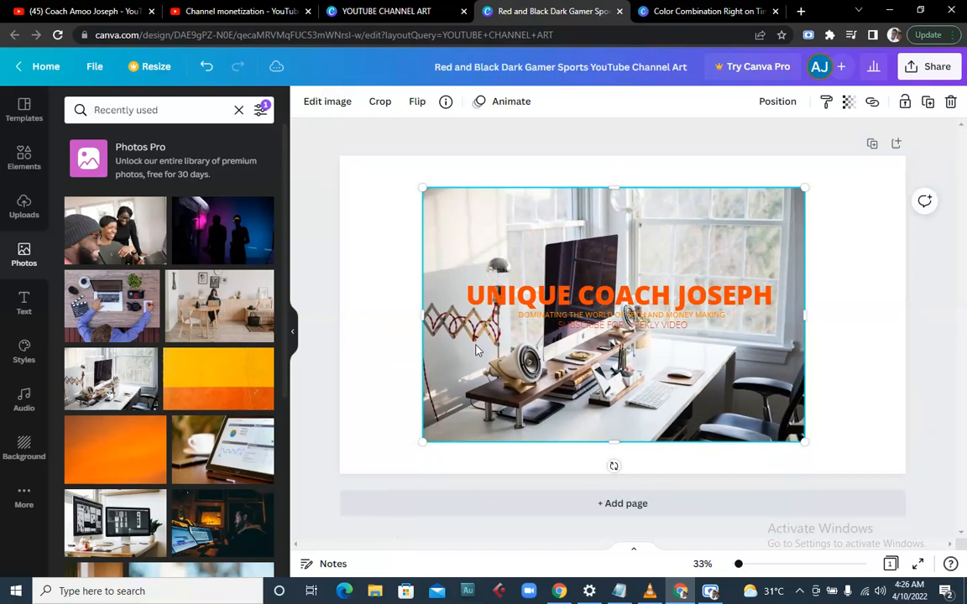
left_click_drag(423, 445, 339, 497)
mouse_move(337, 192)
left_mouse_down()
mouse_move(350, 168)
mouse_move(343, 191)
left_mouse_up()
- Make the desk photo the page background and add the dark studio photo
right_click(527, 218)
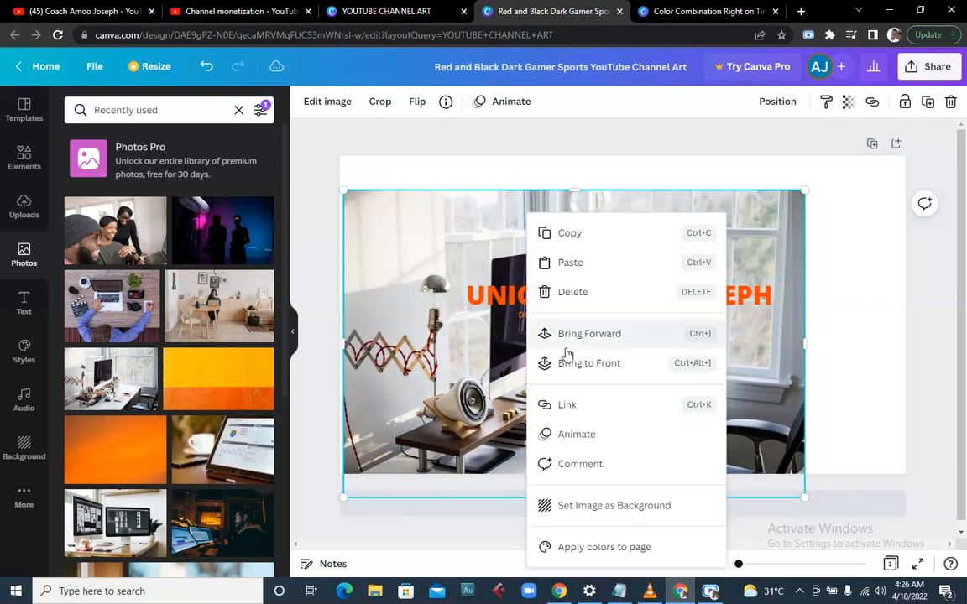
left_click(615, 508)
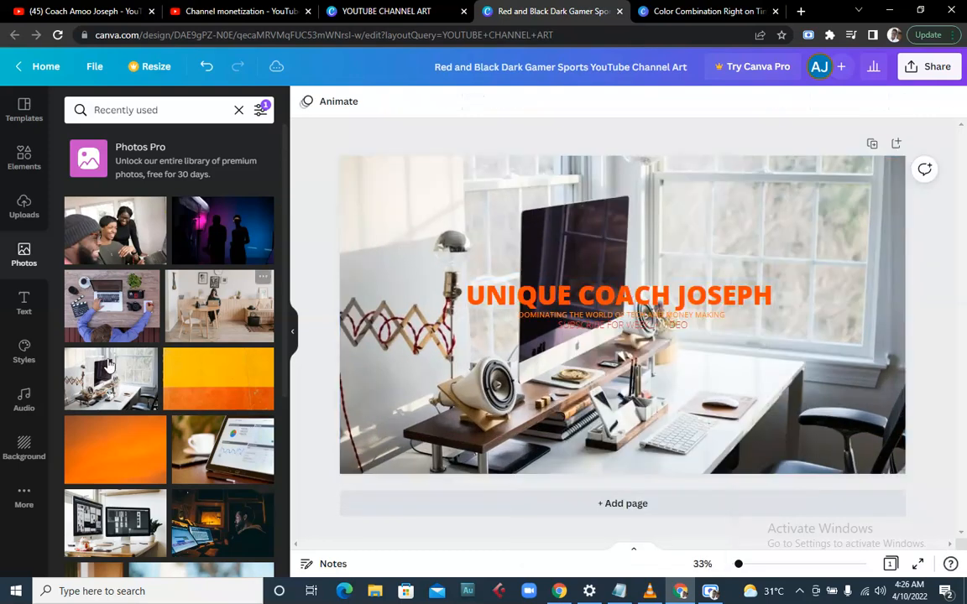
scroll(186, 453, "down", 1)
scroll(187, 453, "down", 1)
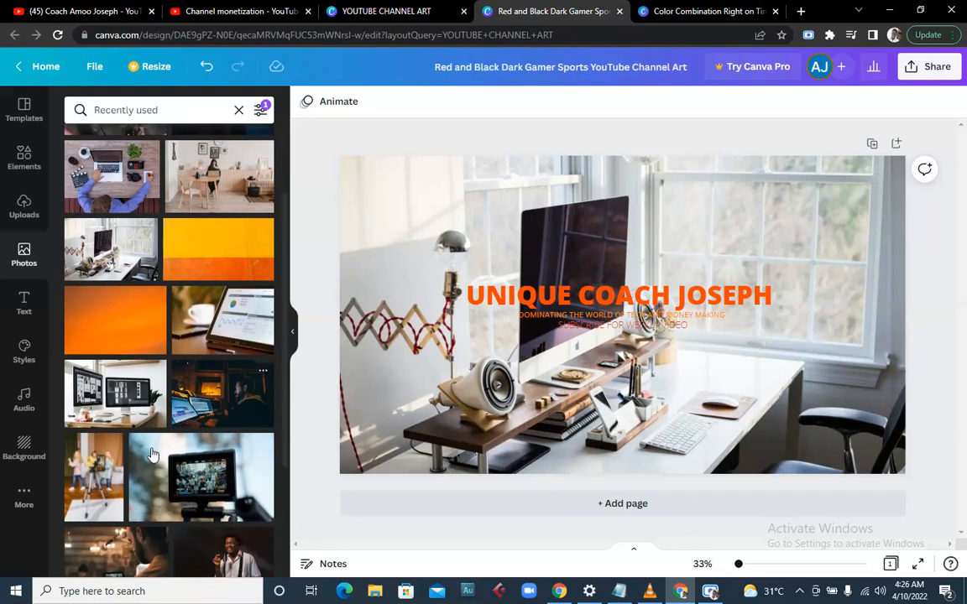
left_click(233, 395)
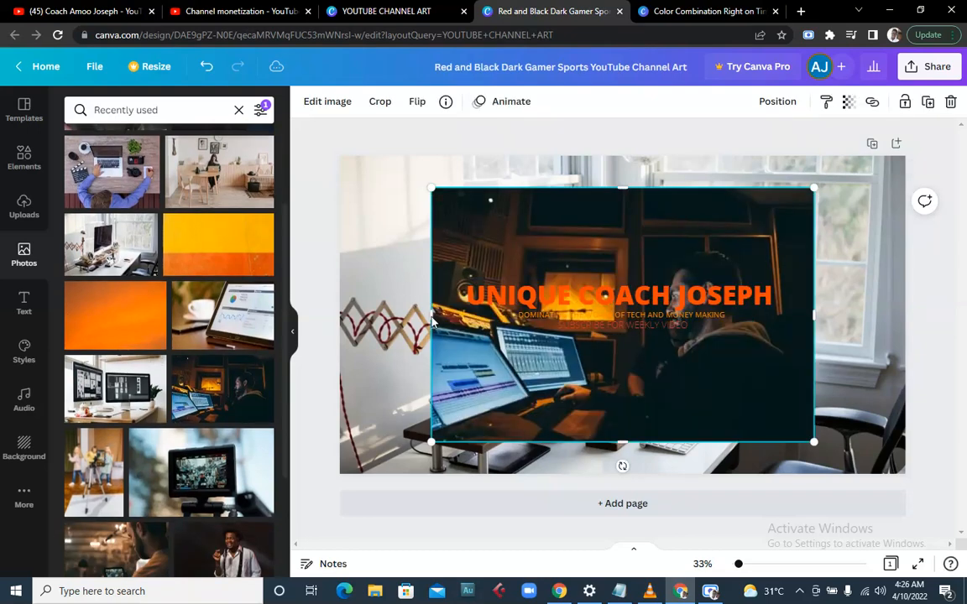
- Widen the studio photo to both sides and shorten its top and bottom into a band
left_click_drag(429, 318, 407, 319)
left_click_drag(807, 322, 834, 324)
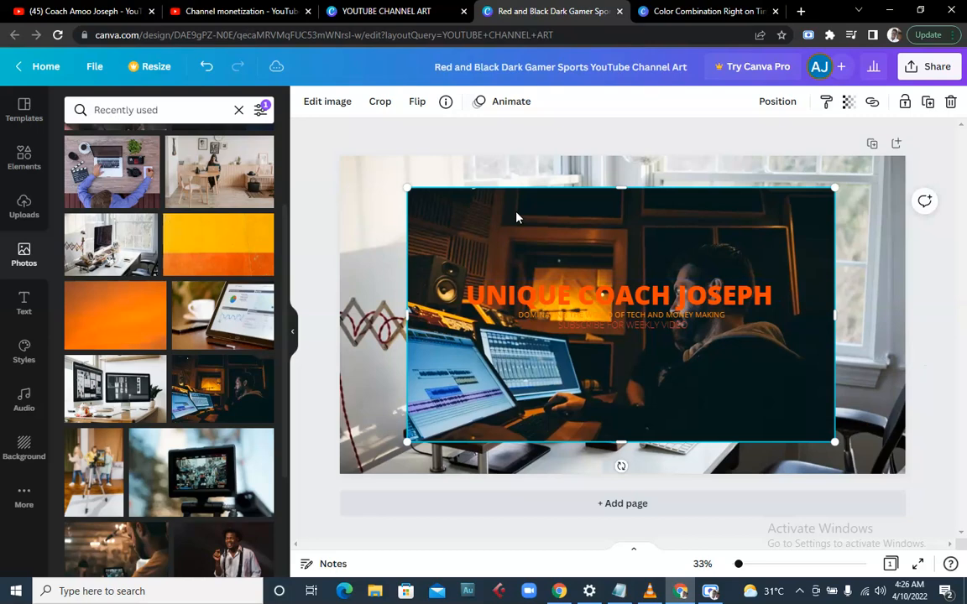
left_click_drag(626, 190, 626, 218)
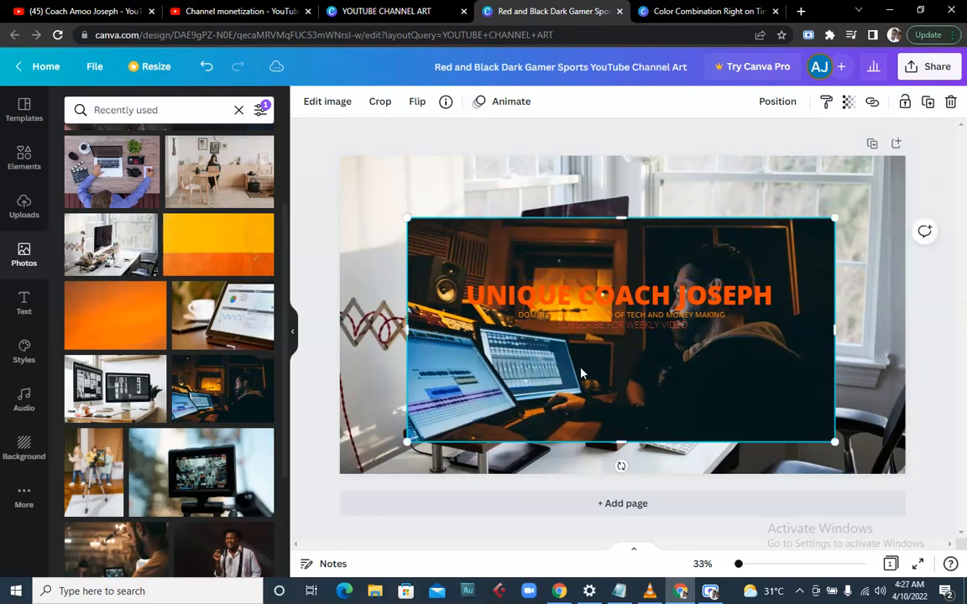
left_click_drag(621, 410, 621, 399)
left_click(380, 392)
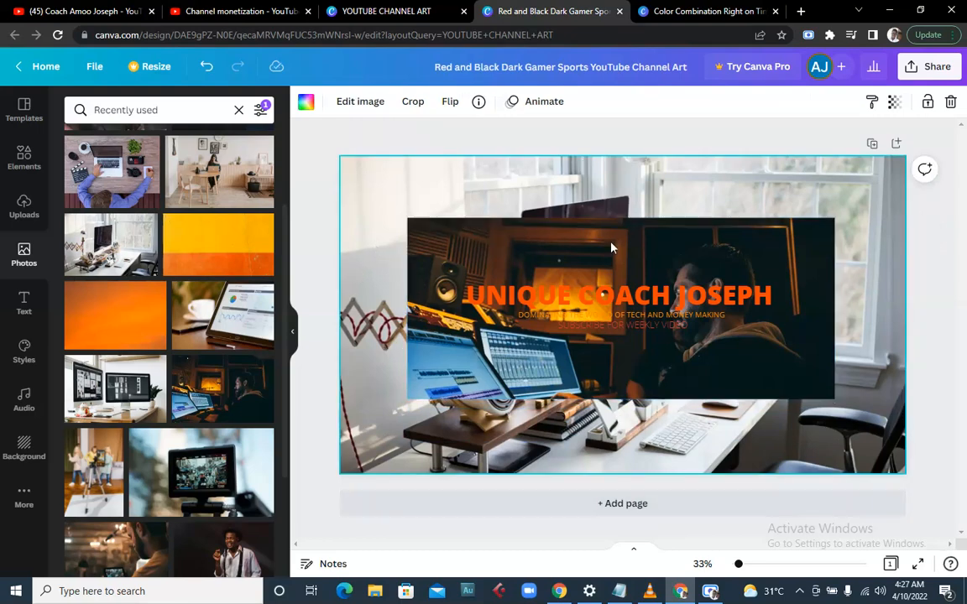
- Lower the studio photo's transparency so it becomes almost see-through
left_click(595, 387)
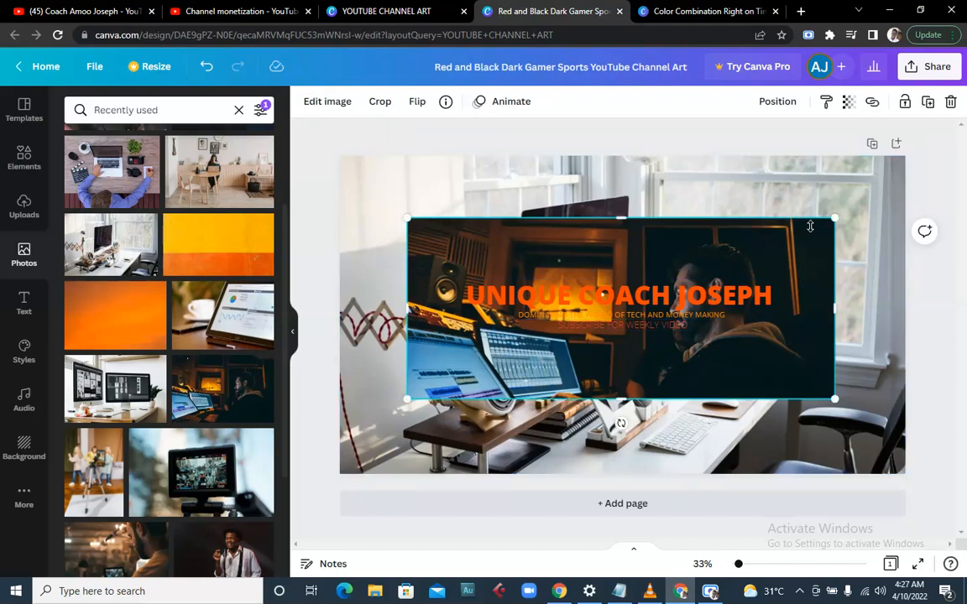
left_click(850, 104)
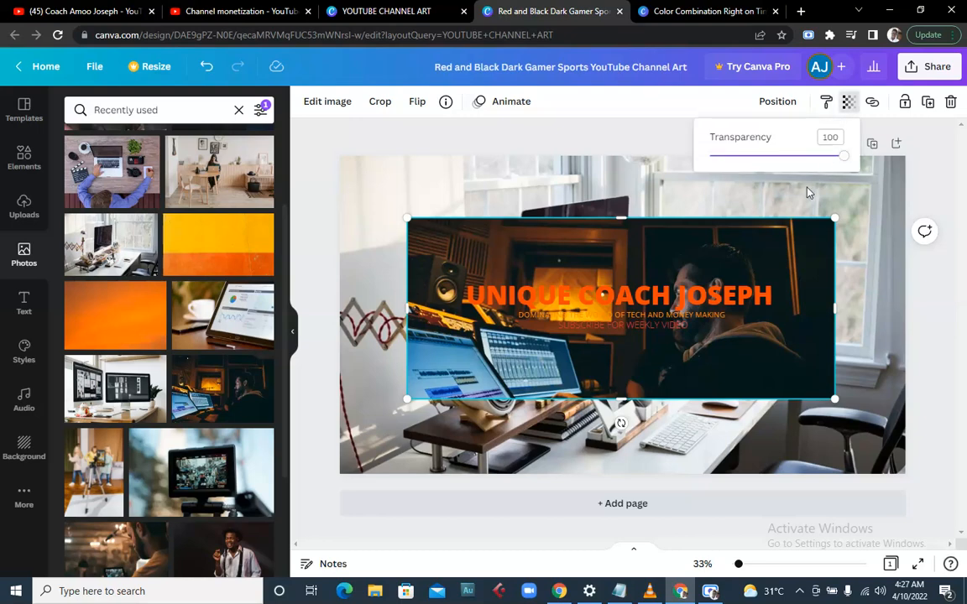
left_click(766, 159)
left_click_drag(766, 160, 722, 161)
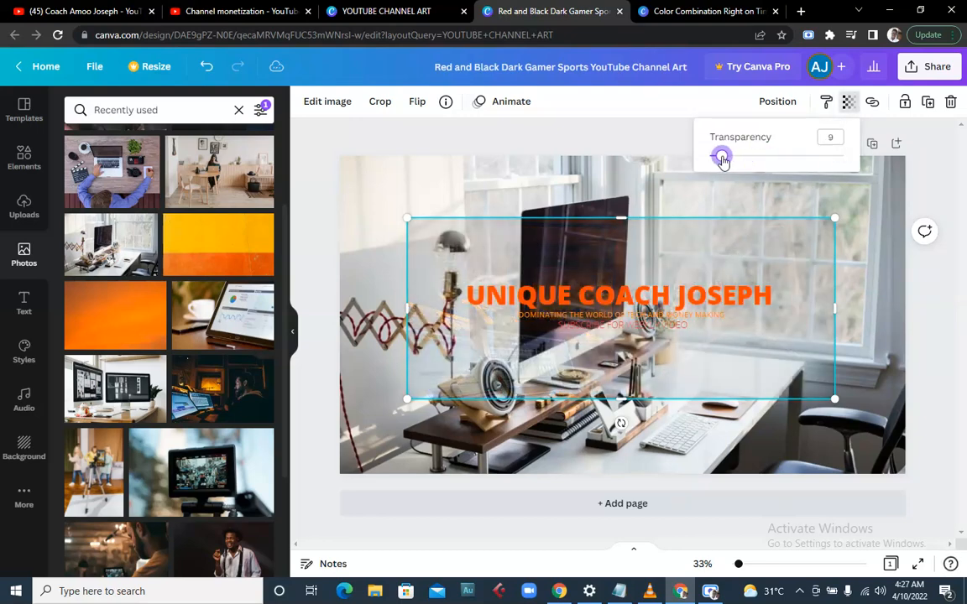
- Fade the desk background photo to about 30 transparency, nearly white
left_click(370, 266)
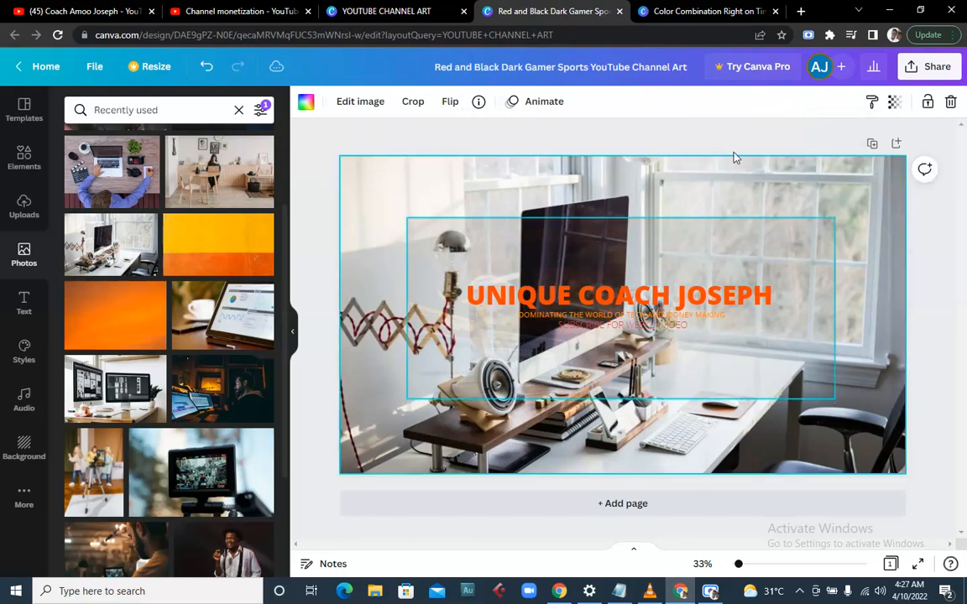
left_click(896, 124)
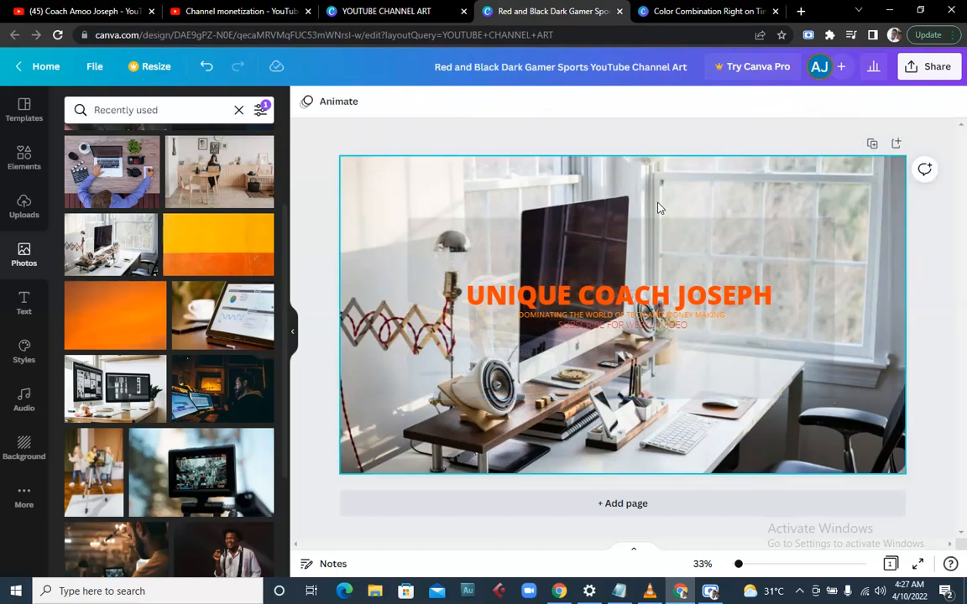
left_click(724, 167)
left_click(894, 101)
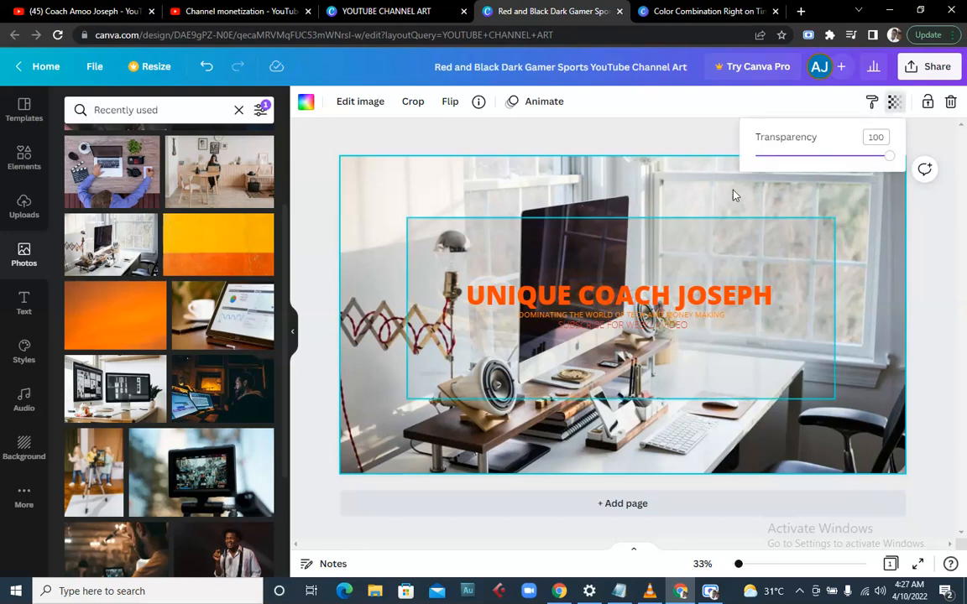
left_click_drag(890, 164, 794, 156)
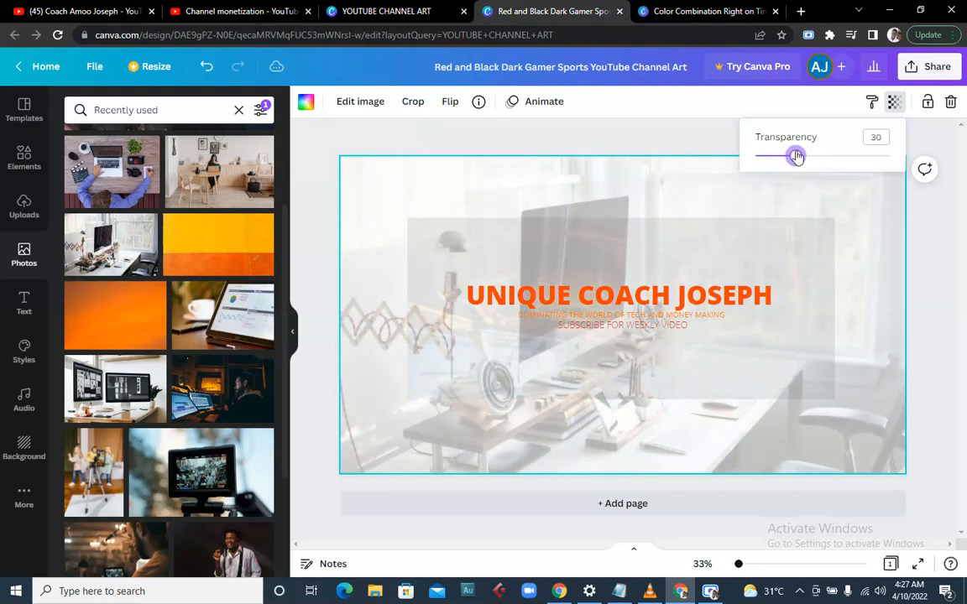
left_click(470, 295)
- Raise the studio photo's transparency back up to 50
left_click(438, 330)
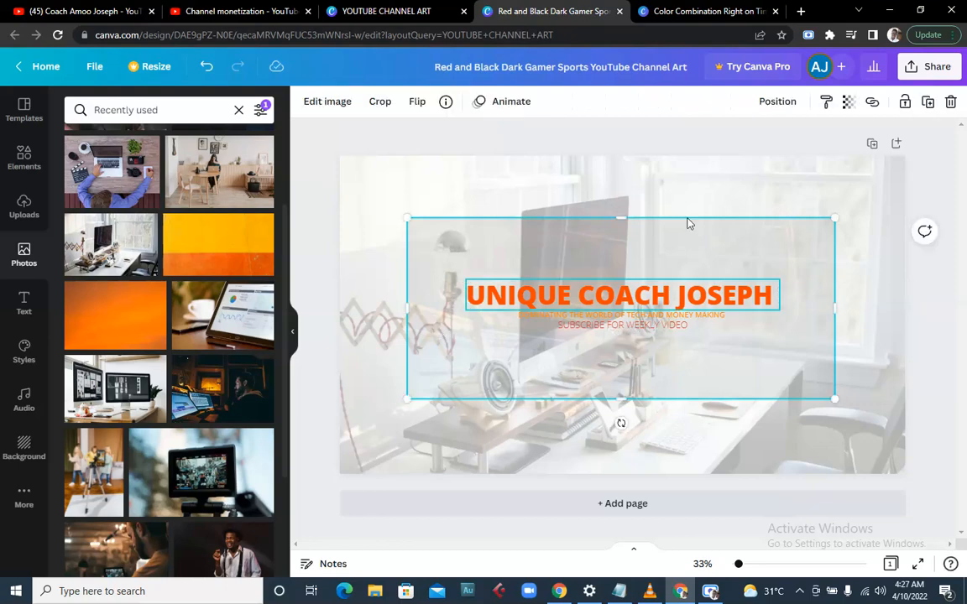
left_click(849, 102)
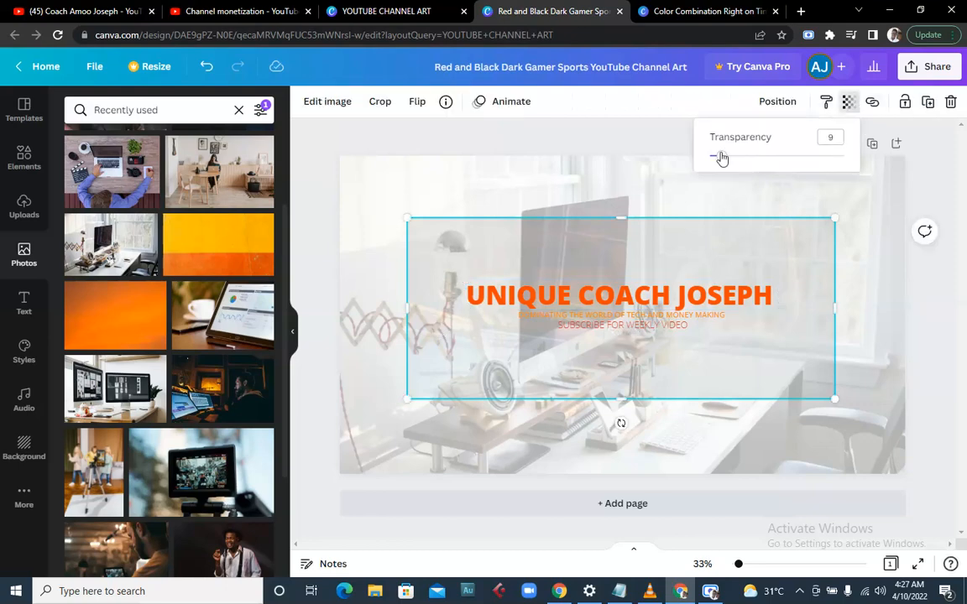
left_click_drag(720, 157, 777, 154)
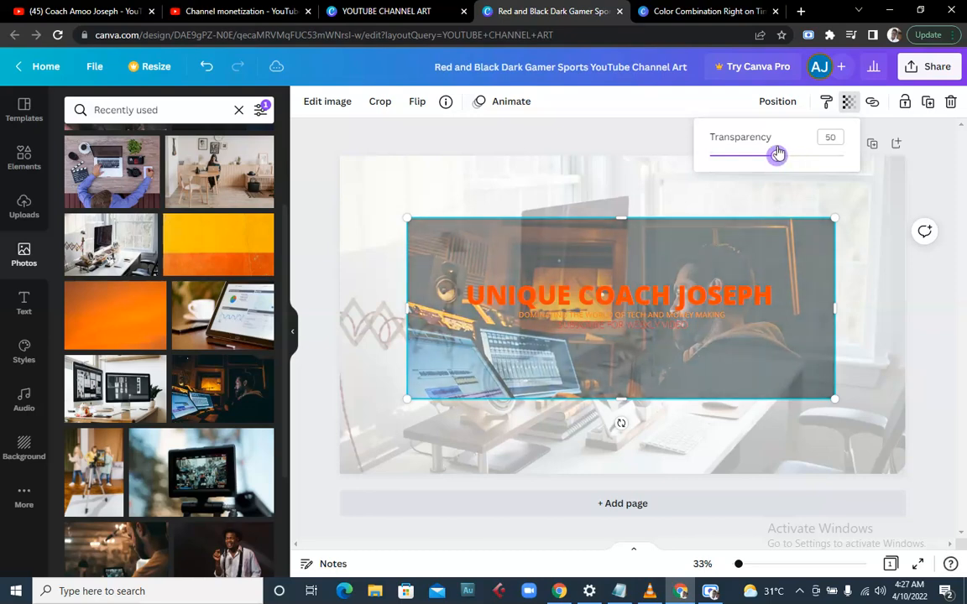
left_click(508, 260)
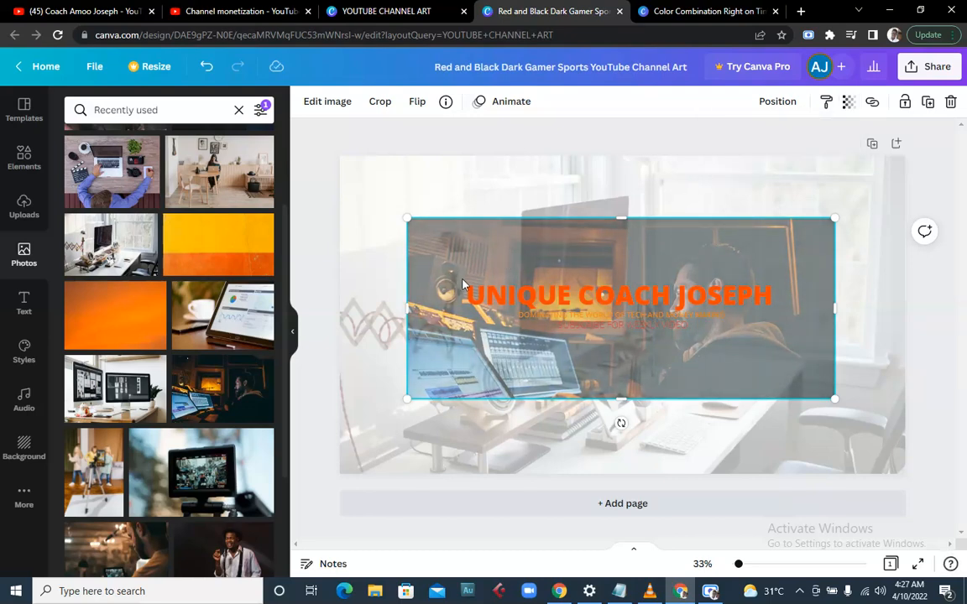
- Swap the dark studio photo for the brown-walled room photo, shrunk and centred behind the title
key("Delete")
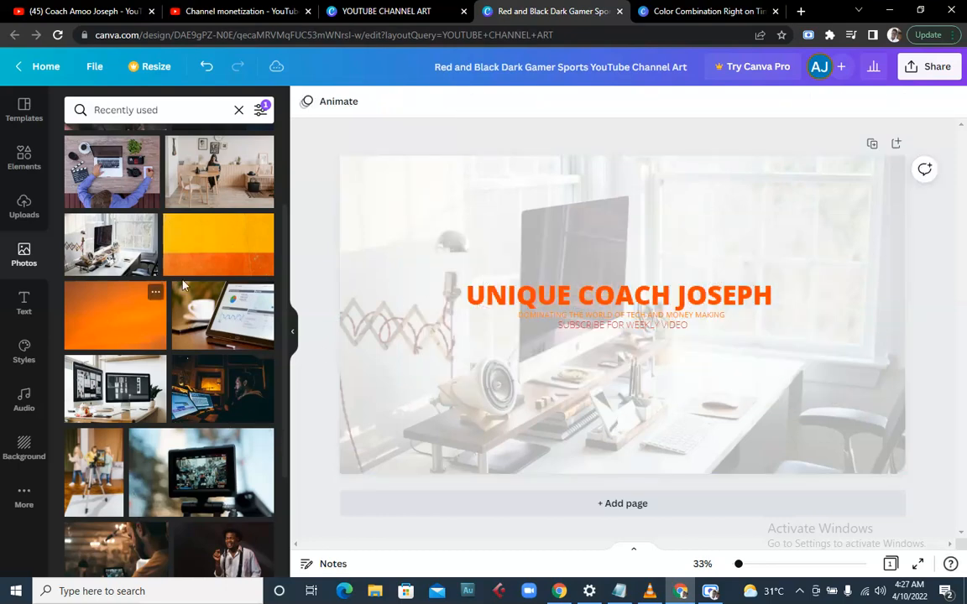
scroll(214, 243, "down", 3)
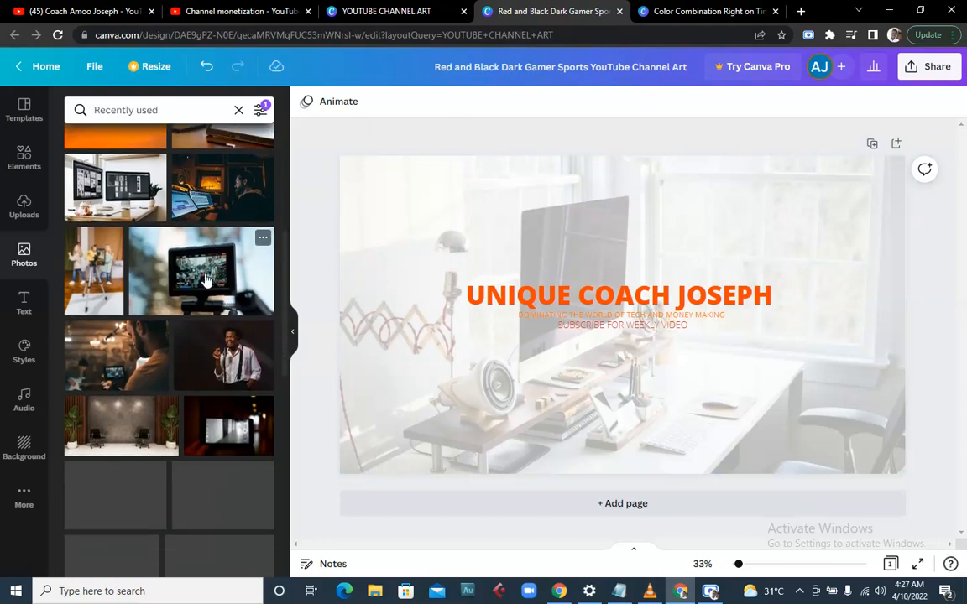
scroll(224, 359, "down", 1)
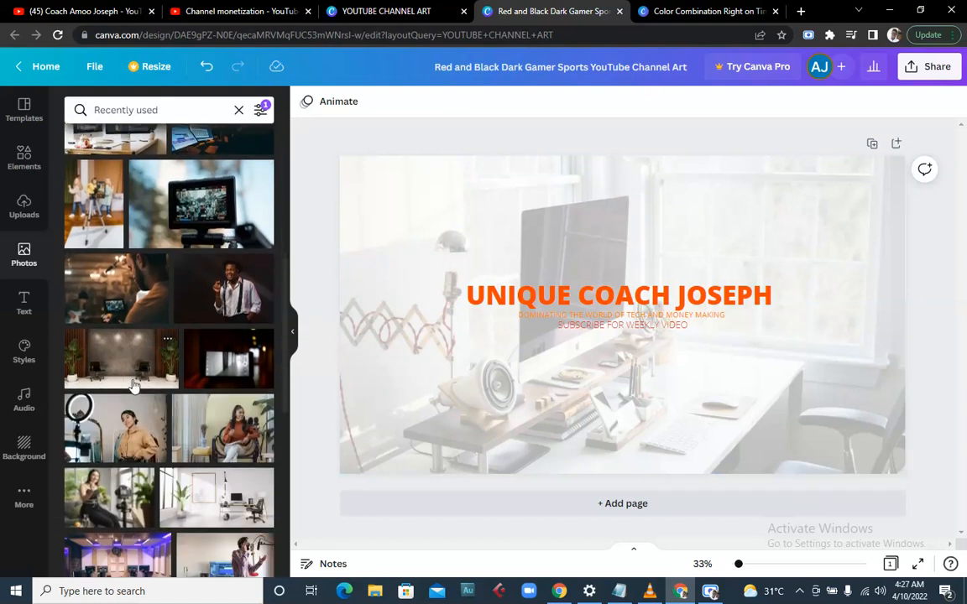
left_click(121, 340)
left_click_drag(382, 188, 454, 227)
left_click_drag(674, 397, 627, 366)
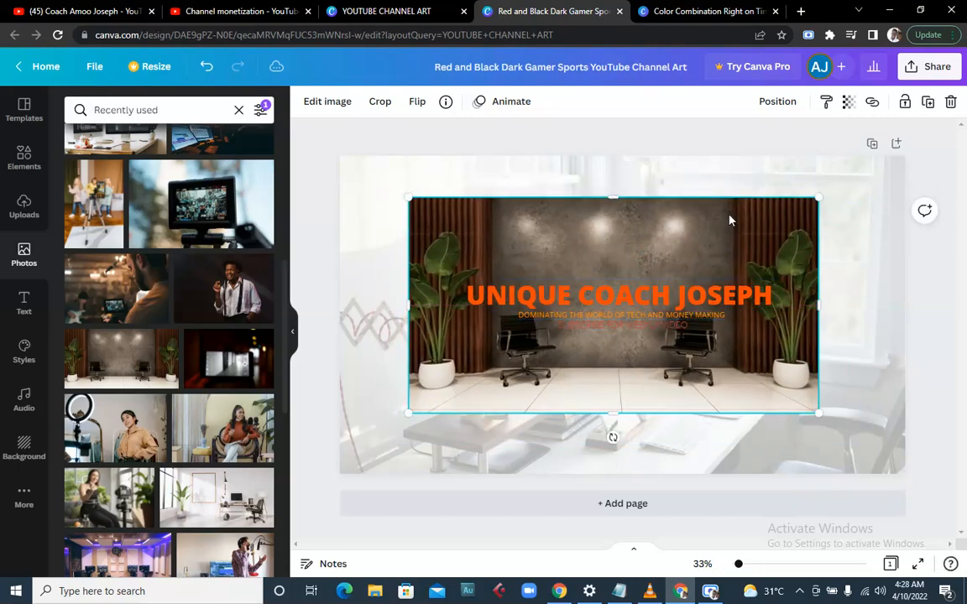
left_click_drag(767, 235, 754, 243)
left_click_drag(546, 354, 578, 342)
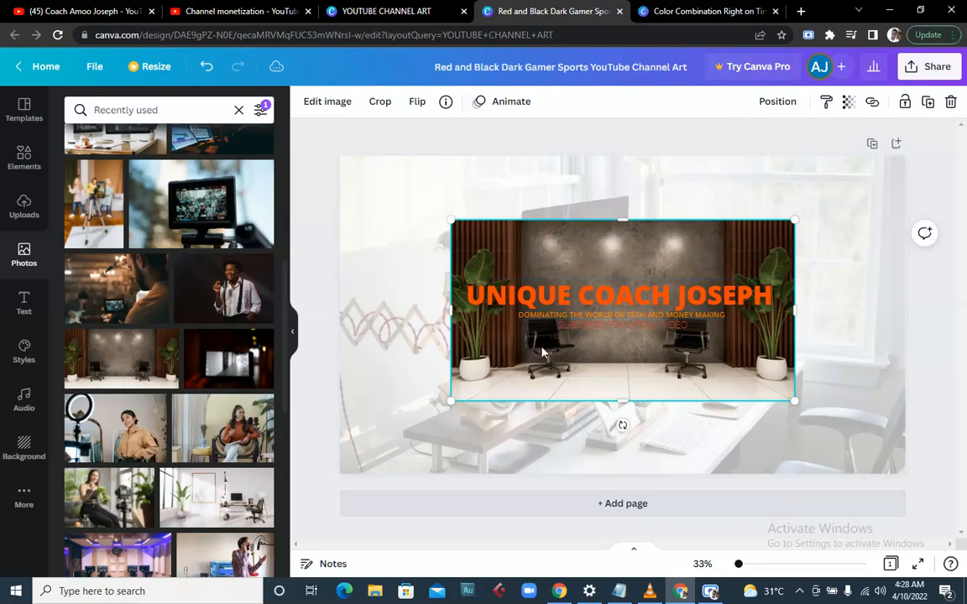
- Set the room photo's transparency to about 42 and enlarge it to roughly 1,714 × 904
left_click(846, 102)
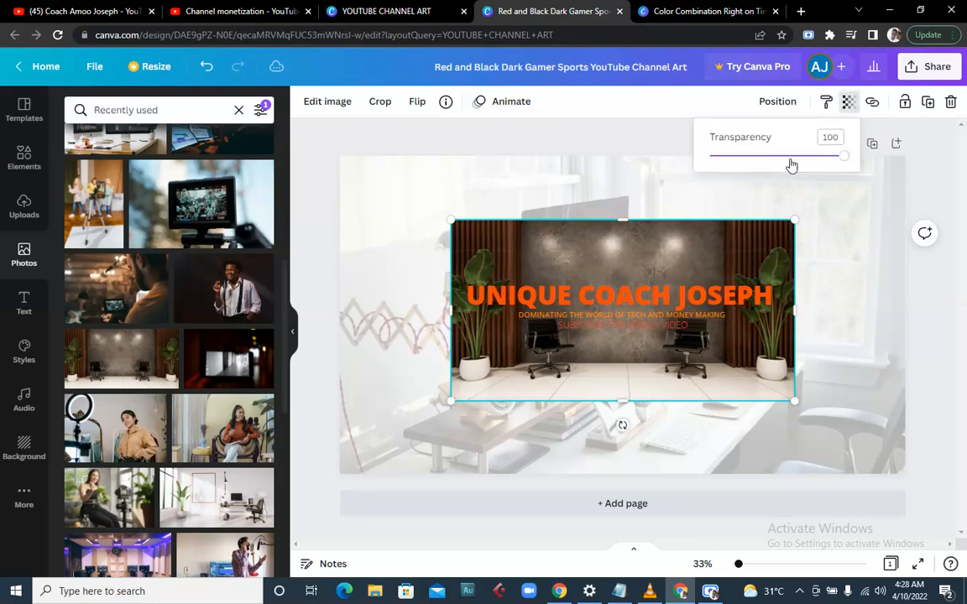
left_click_drag(844, 157, 767, 168)
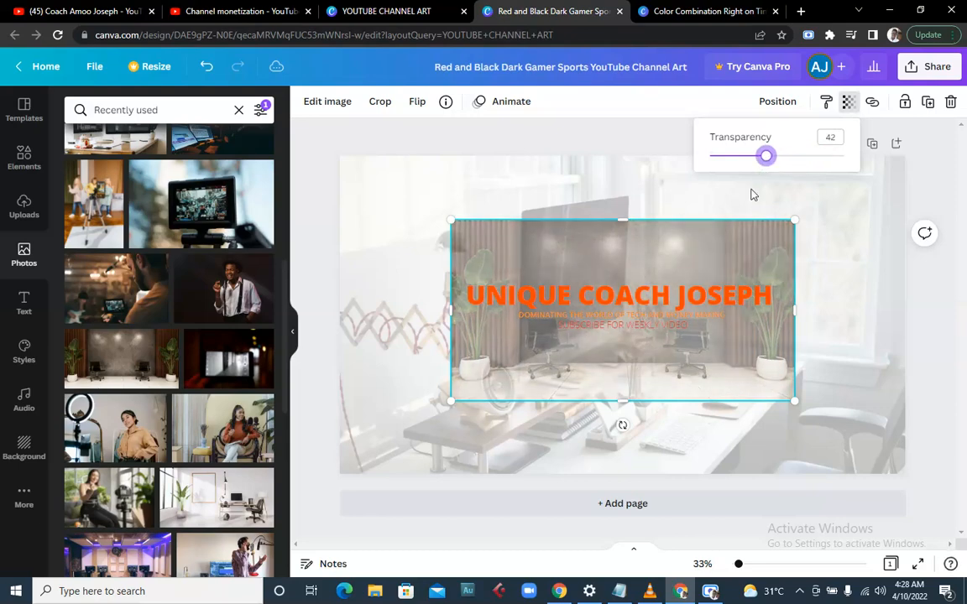
left_click(768, 244)
left_click_drag(807, 216, 820, 208)
left_click_drag(446, 212, 435, 214)
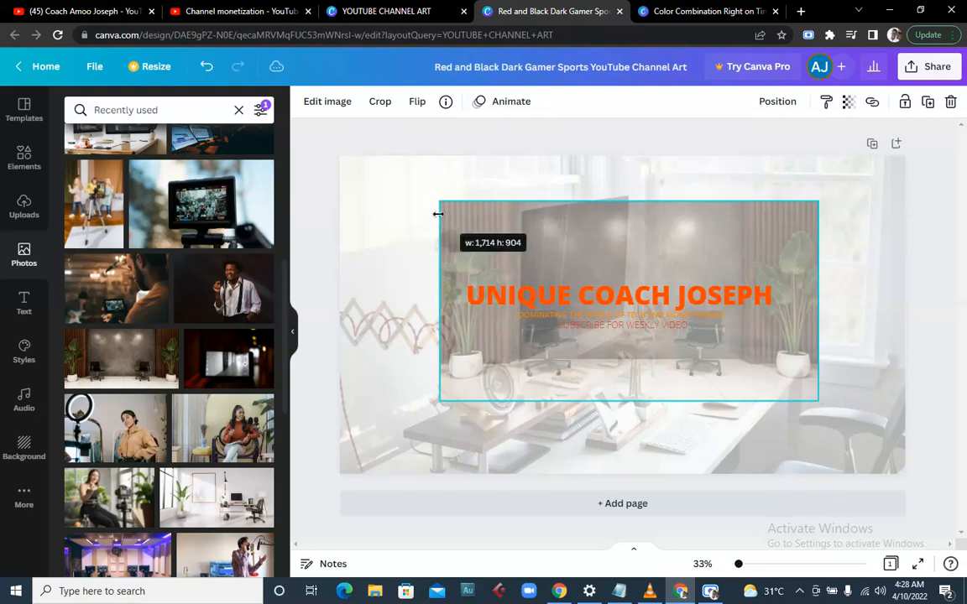
left_click(379, 257)
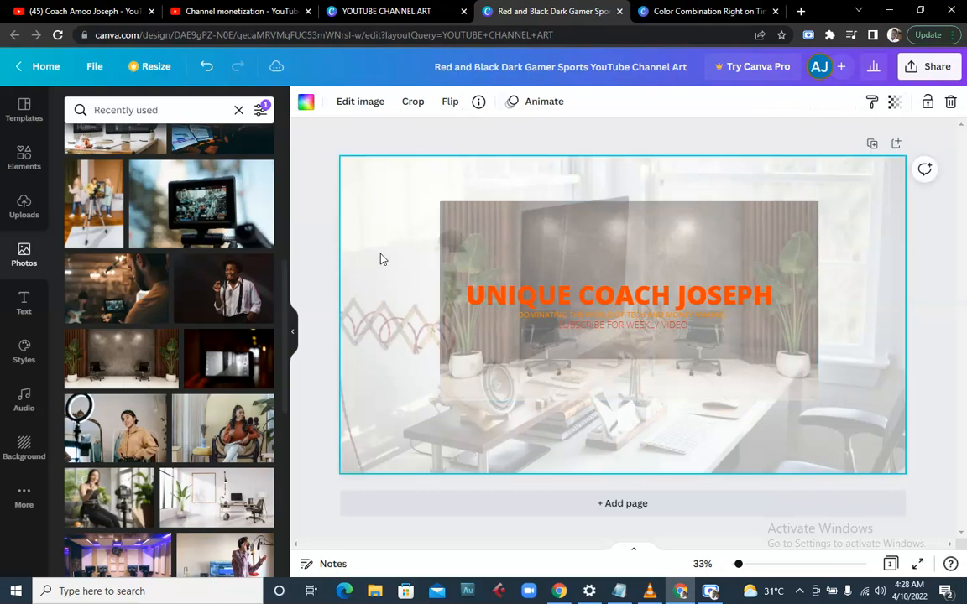
left_click(647, 252)
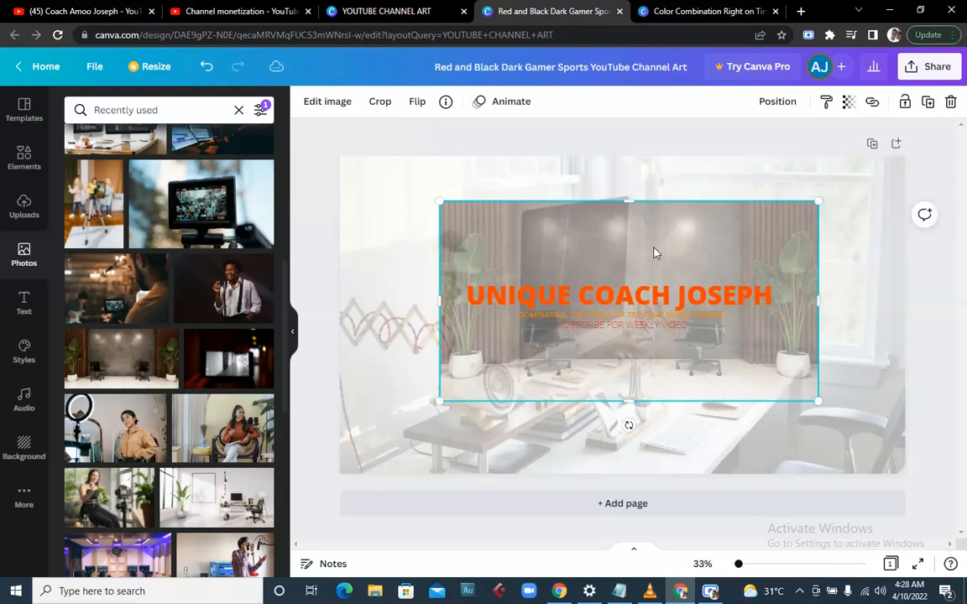
left_click(856, 191)
- Fade the room photo to transparency 10 and delete the desk background photo
left_click(895, 100)
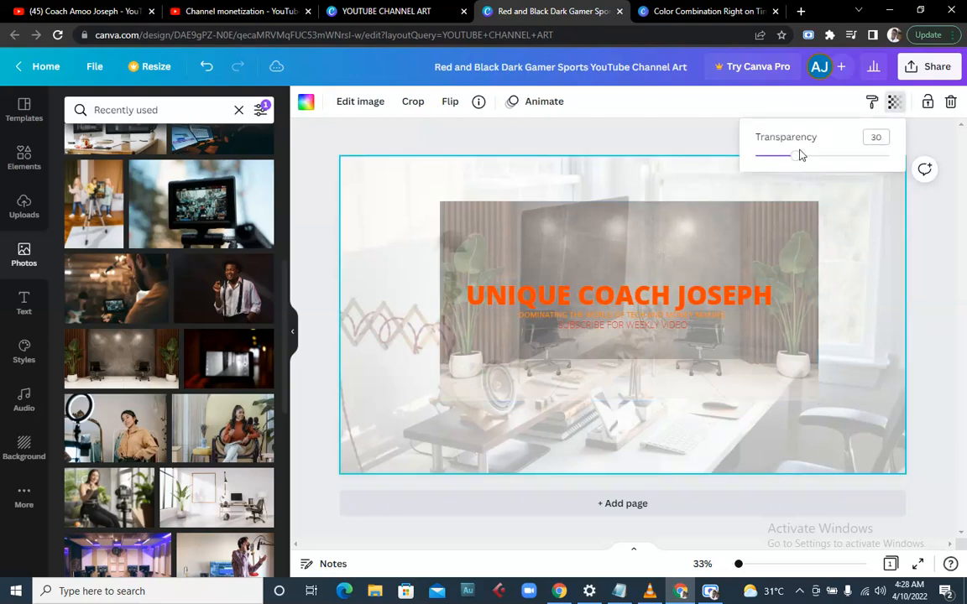
left_click_drag(799, 159, 867, 154)
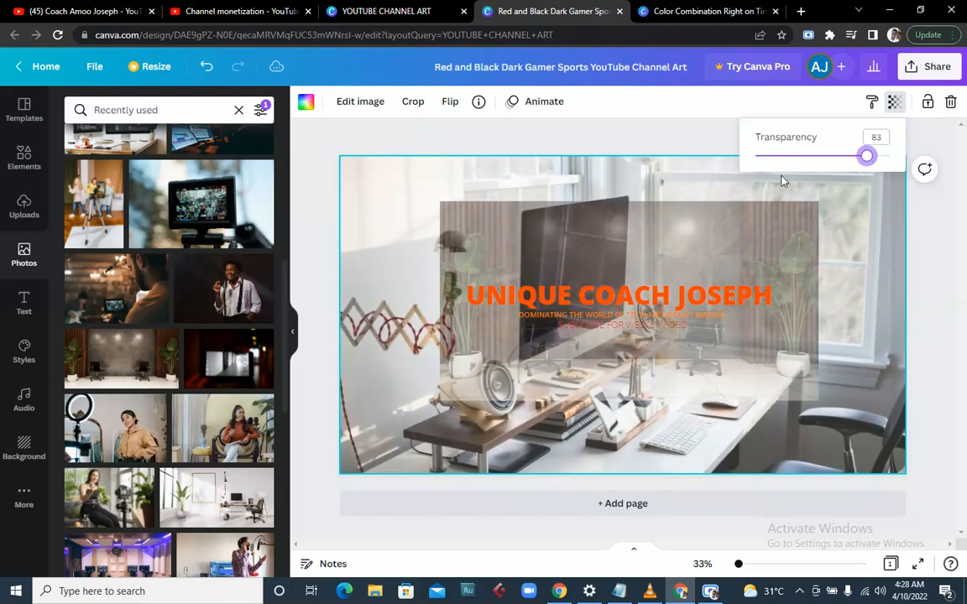
left_click(608, 216)
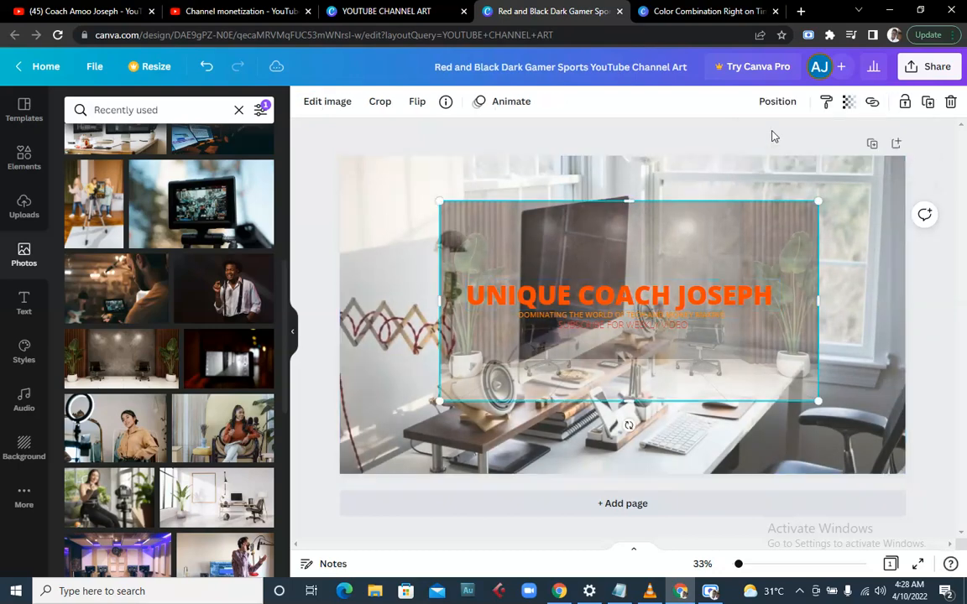
left_click(849, 101)
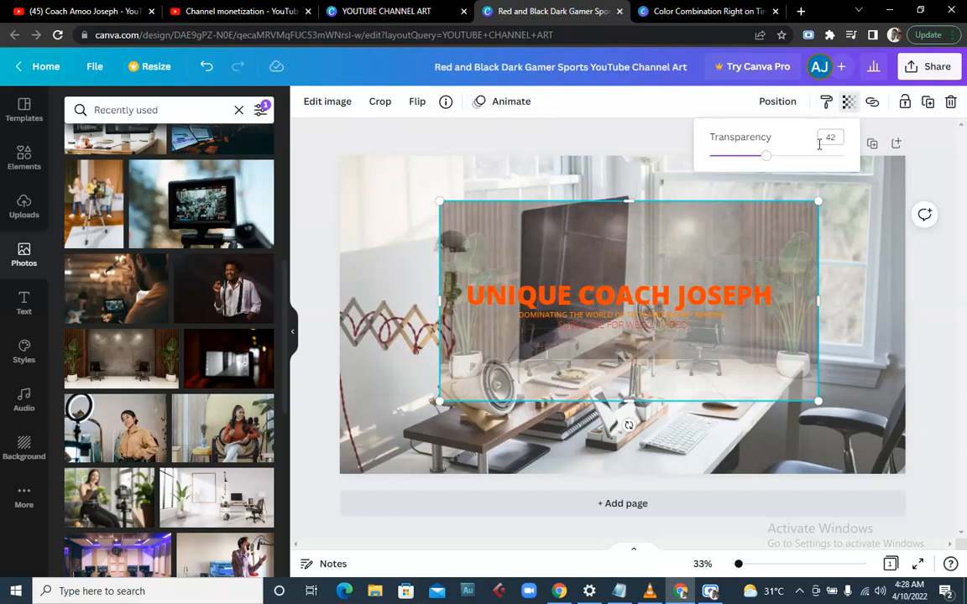
left_click_drag(772, 162, 723, 157)
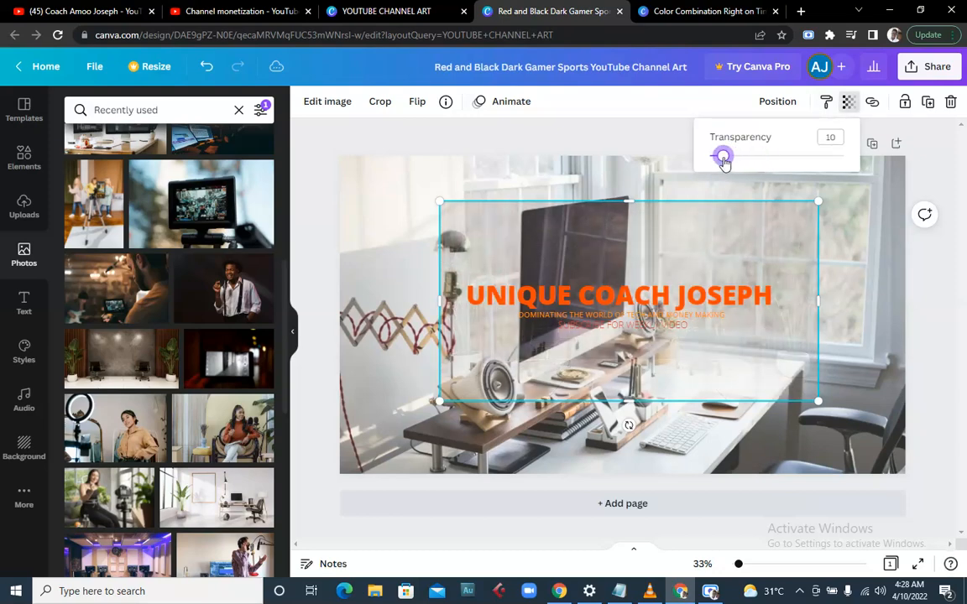
left_click(368, 292)
key("Delete")
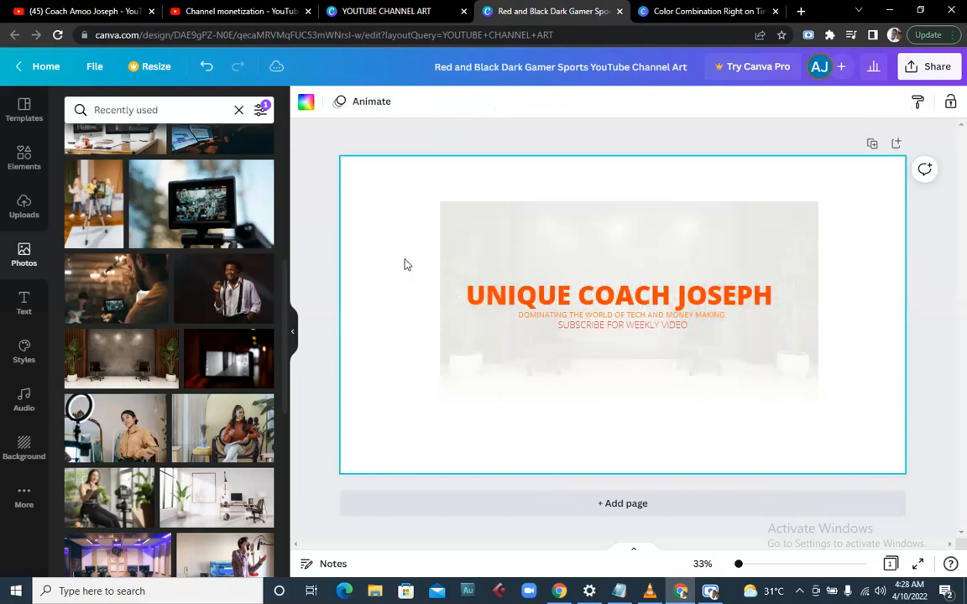
- Add the photo of the man in suspenders, crop its top, then stretch it taller behind the heading
left_click(223, 287)
left_click_drag(623, 191, 615, 276)
left_click(641, 223)
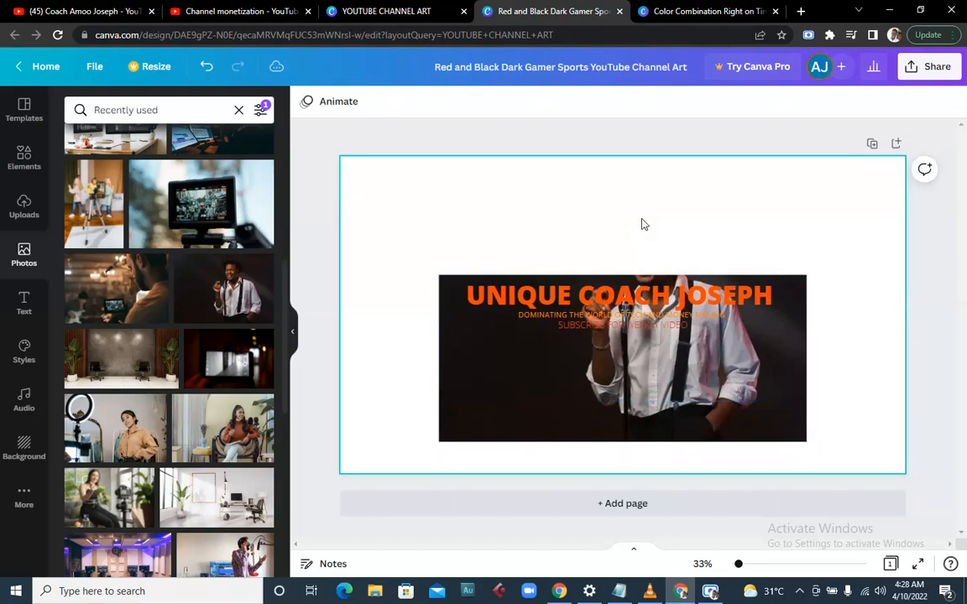
left_click(623, 276)
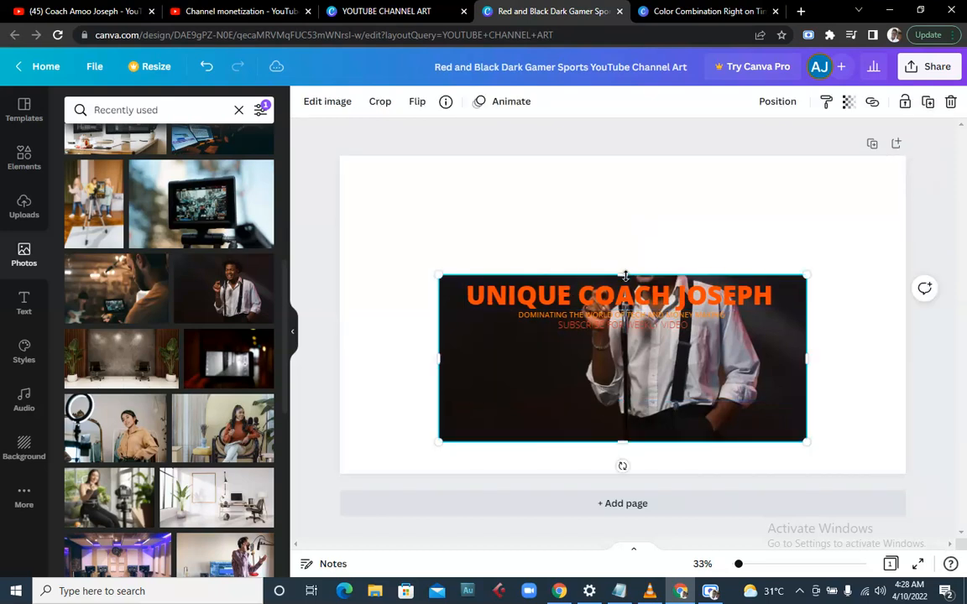
left_click_drag(625, 265, 621, 193)
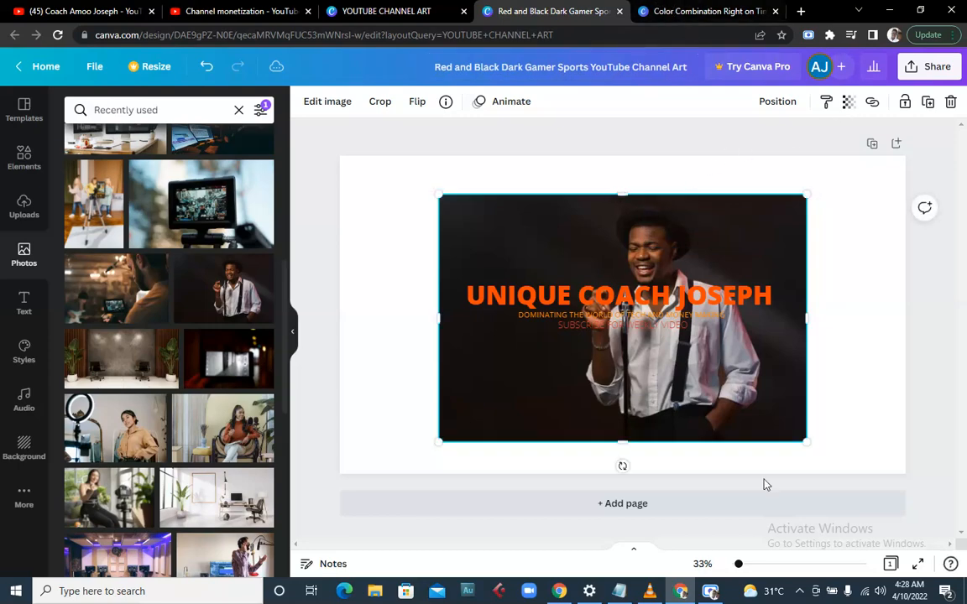
mouse_move(710, 592)
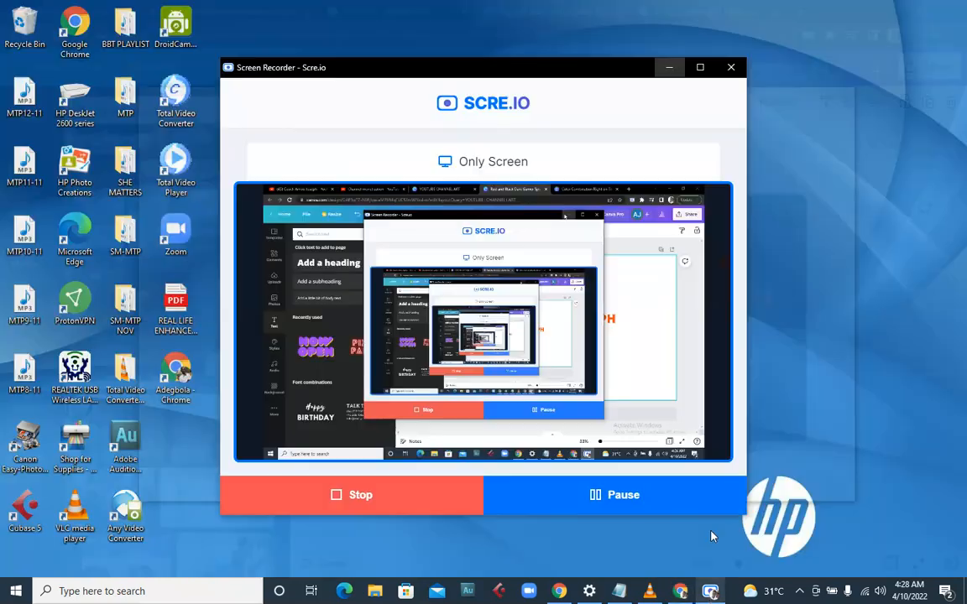
left_click(705, 521)
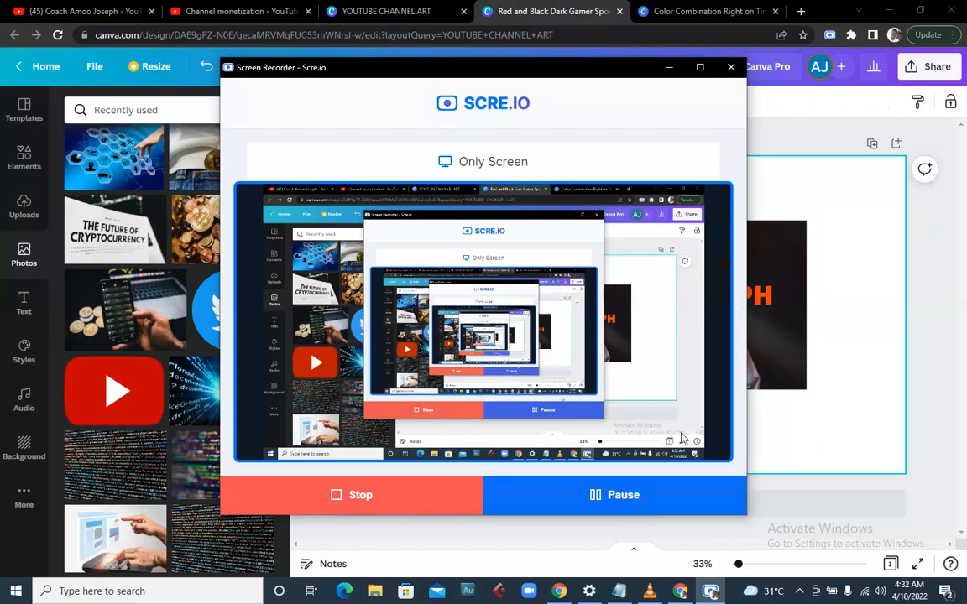
left_click(856, 299)
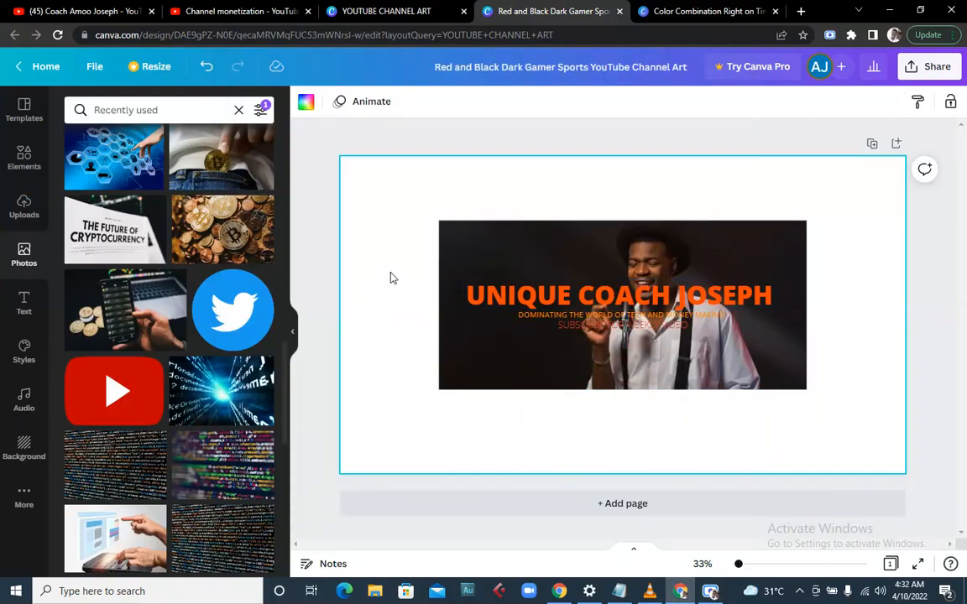
- Add the purple-and-blue silhouetted-people studio photo and set it as the page background
scroll(144, 283, "up", 5)
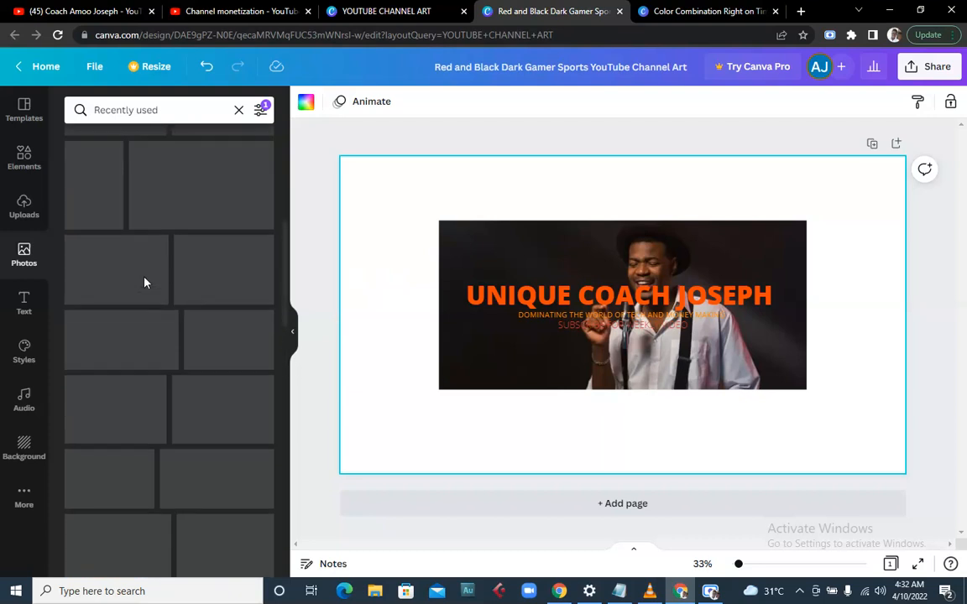
scroll(144, 283, "up", 1)
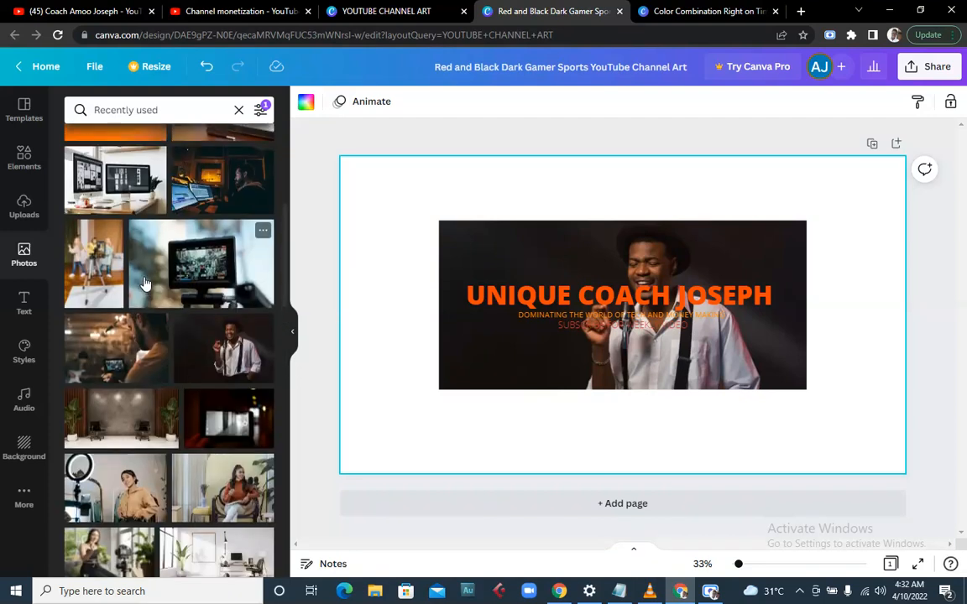
scroll(144, 283, "up", 1)
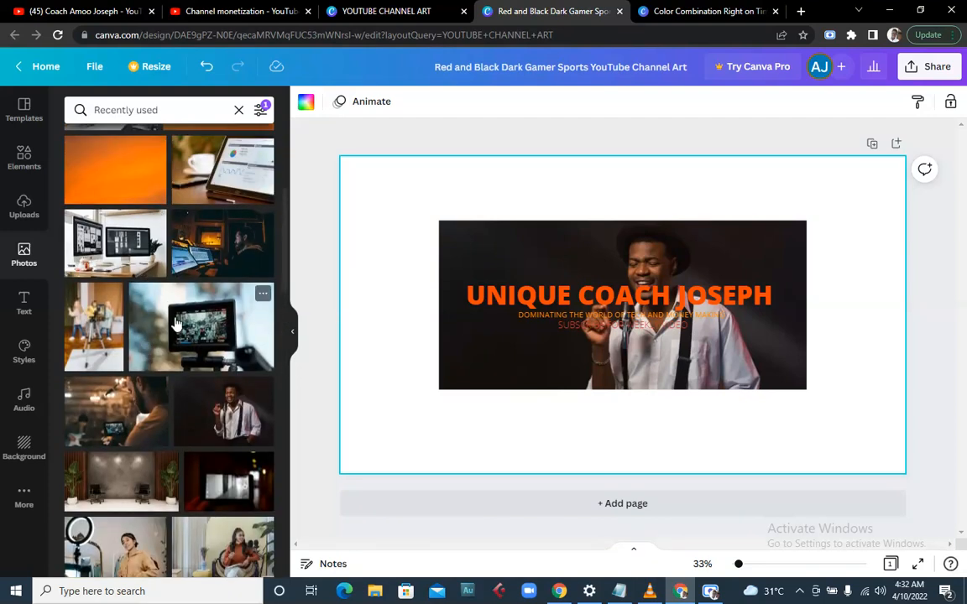
scroll(176, 327, "up", 2)
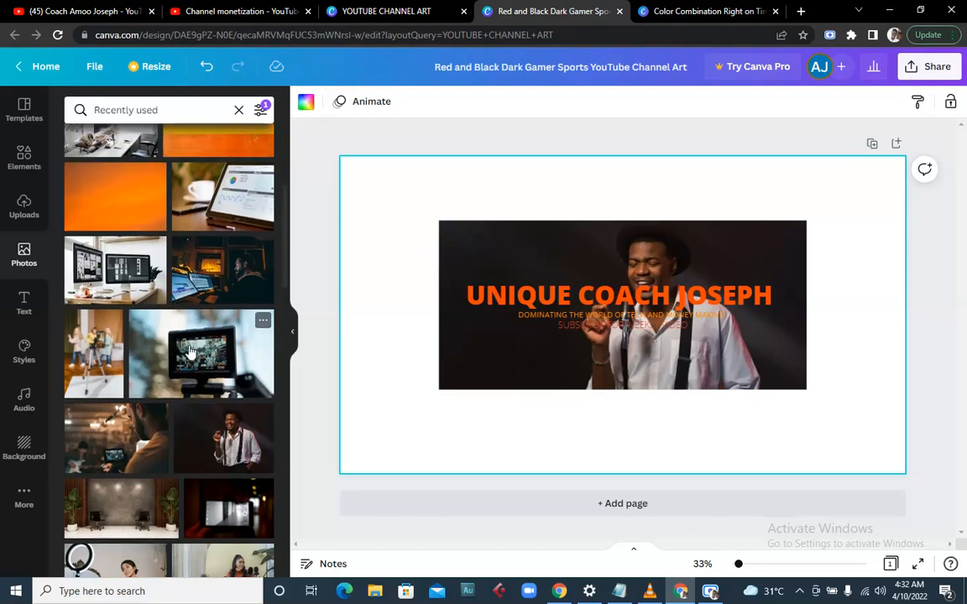
scroll(172, 336, "up", 1)
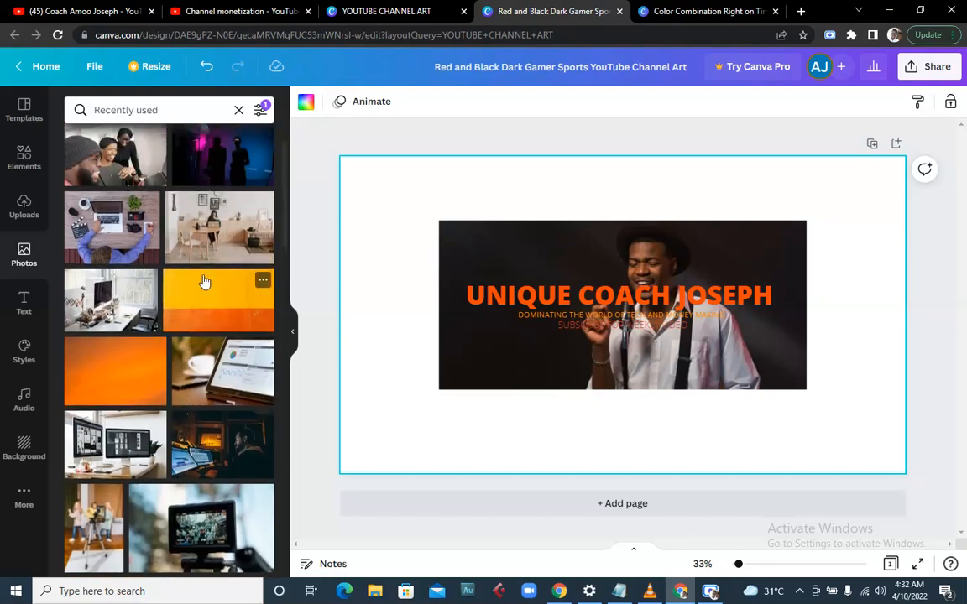
scroll(193, 252, "up", 1)
left_click(201, 216)
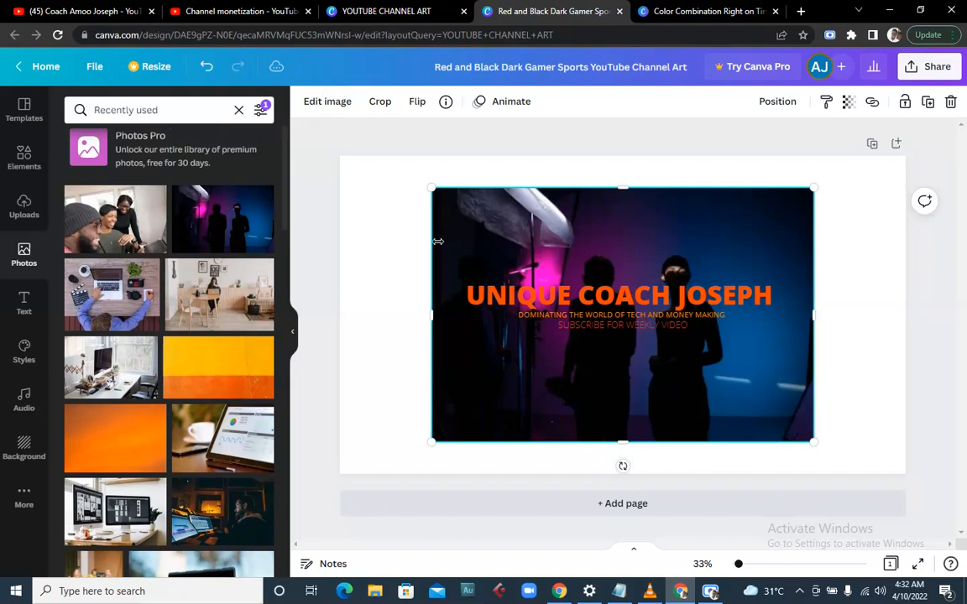
right_click(579, 261)
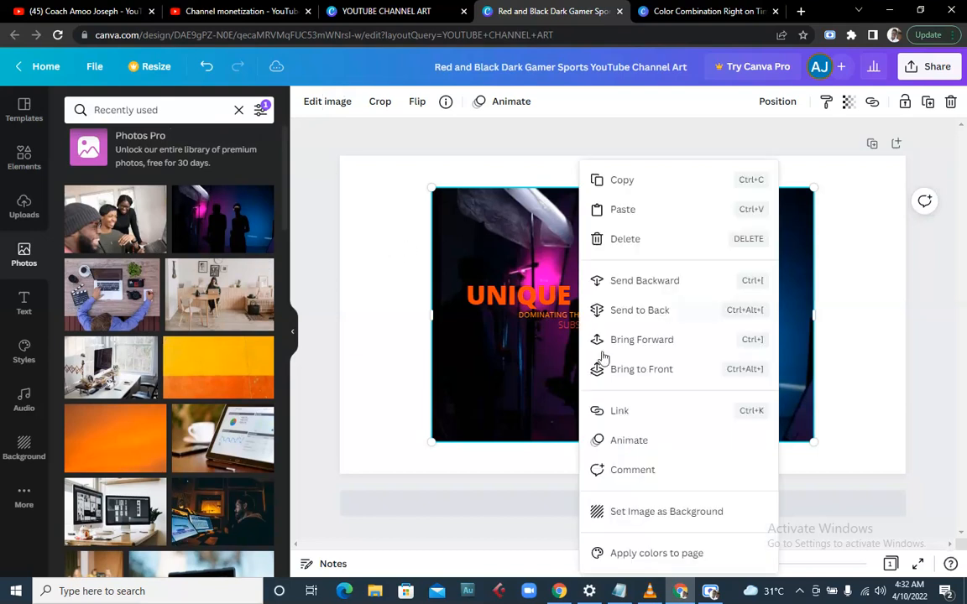
left_click(628, 514)
- Lower the man's photo top edge slightly and fade the studio background to about a third
left_click(508, 260)
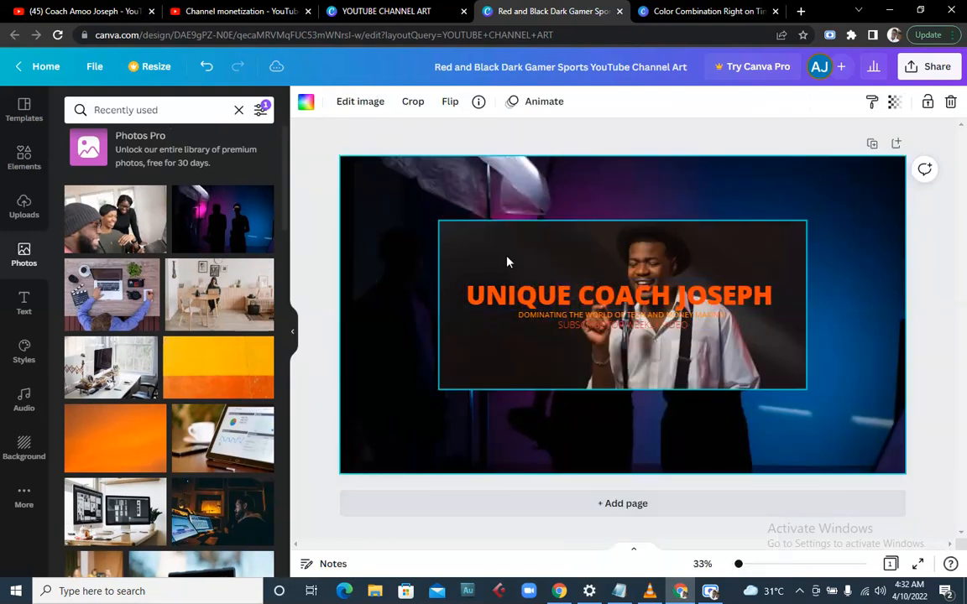
mouse_move(623, 220)
left_mouse_down()
mouse_move(625, 250)
mouse_move(615, 225)
left_mouse_up()
left_click(398, 175)
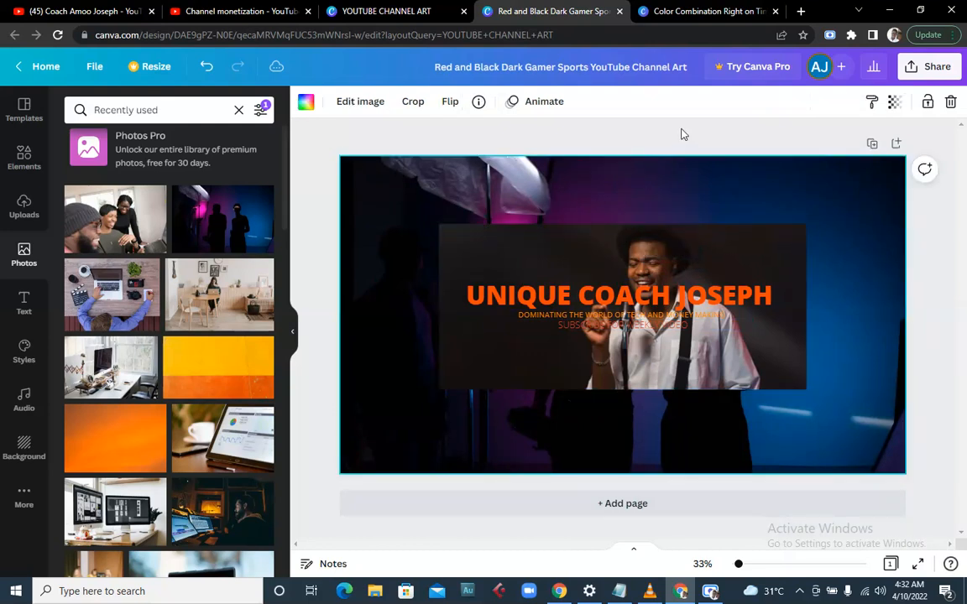
left_click(893, 103)
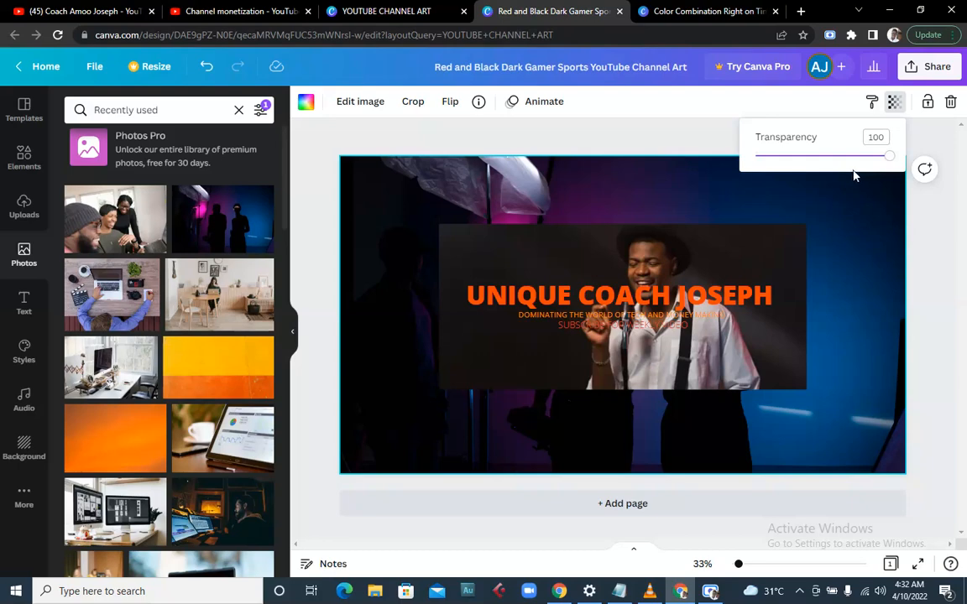
left_click_drag(843, 163, 801, 167)
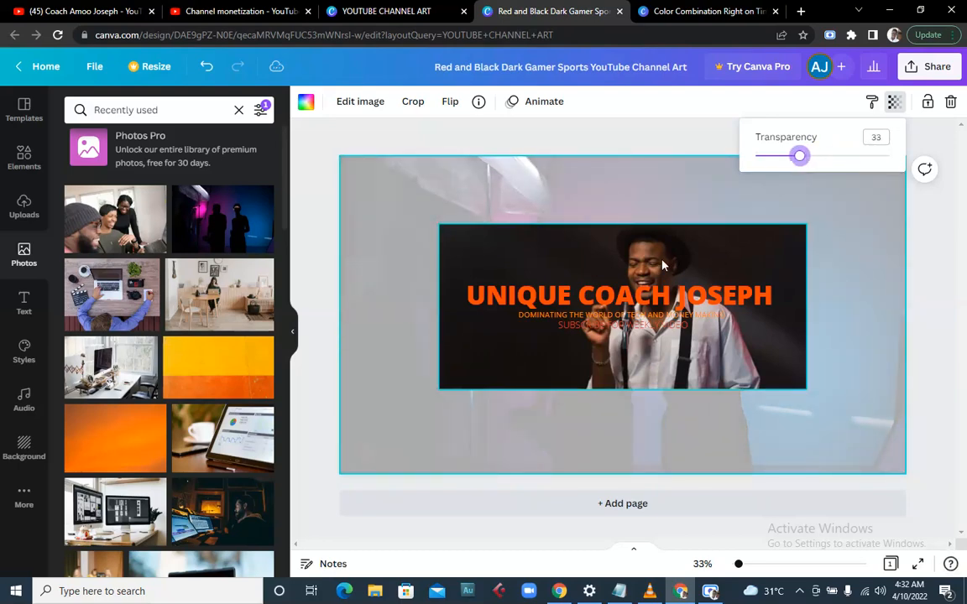
- Enlarge the man's photo on all sides and make it semi-transparent
left_click(587, 332)
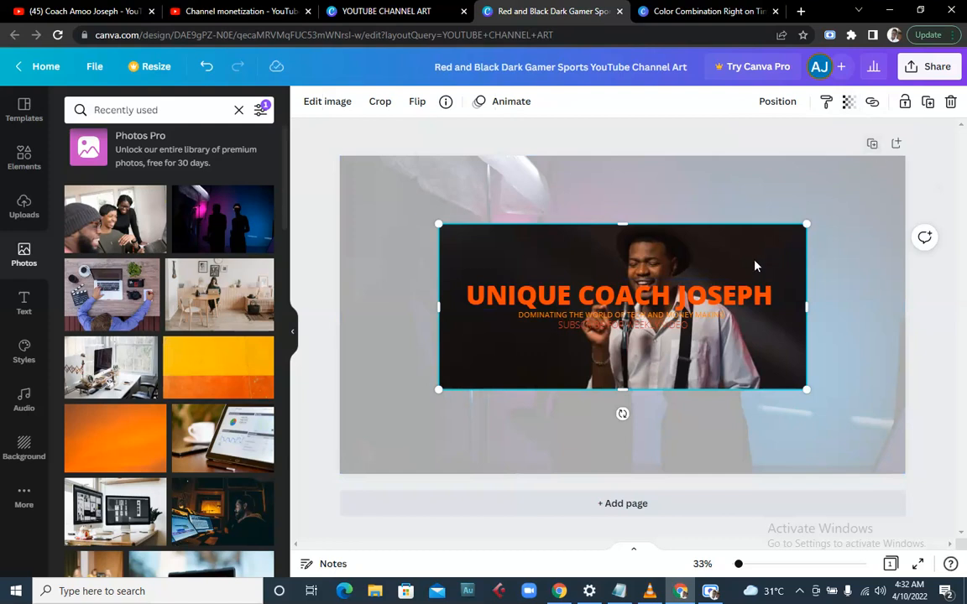
left_click_drag(623, 227, 626, 209)
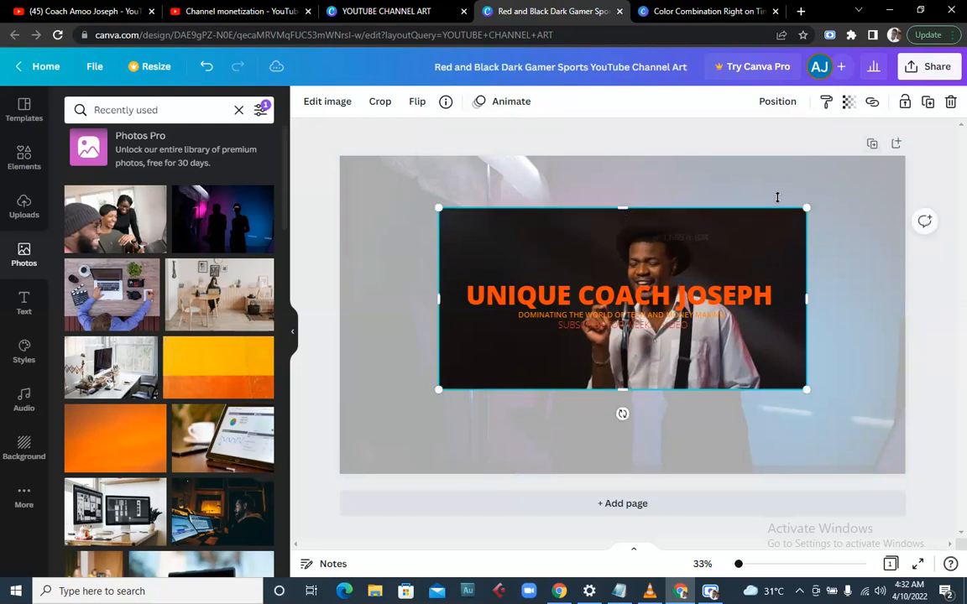
left_click_drag(810, 208, 848, 188)
left_click_drag(431, 402, 414, 411)
left_click_drag(640, 398, 648, 432)
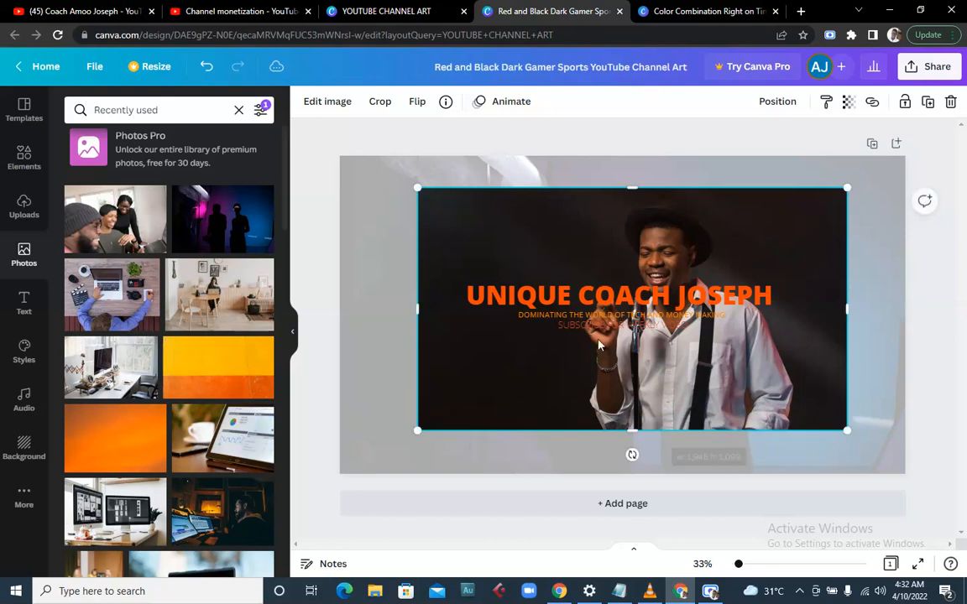
left_click(848, 102)
left_click_drag(831, 164, 807, 162)
- Readjust the man's photo to partial visibility and make the background photo fully transparent
left_click(392, 334)
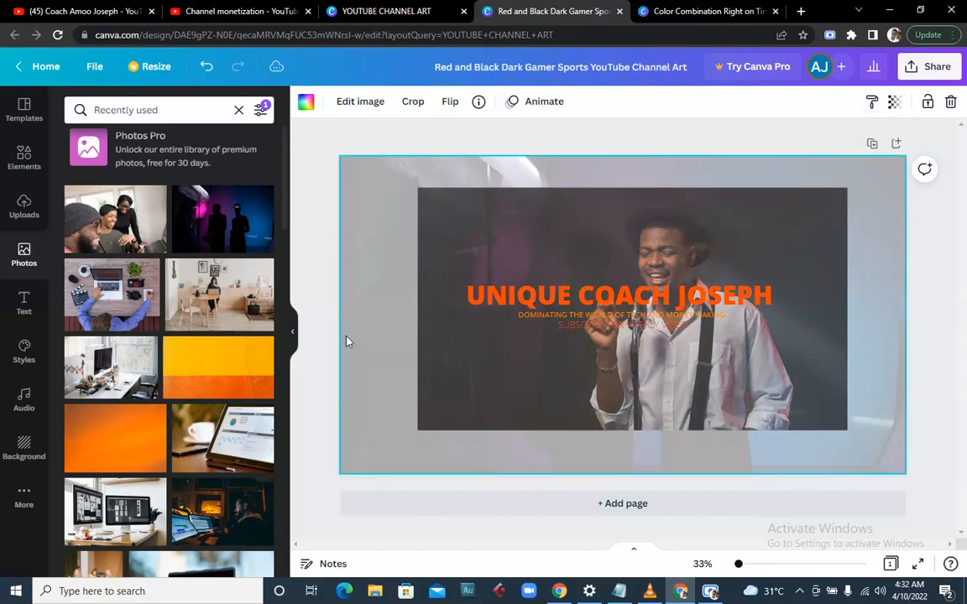
left_click(595, 255)
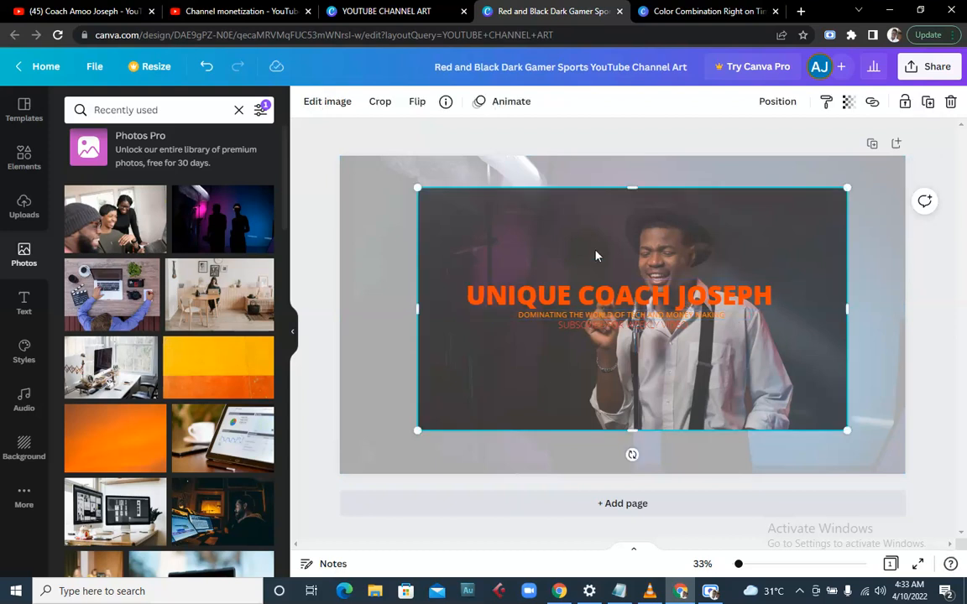
left_click(849, 102)
left_click_drag(807, 165, 689, 178)
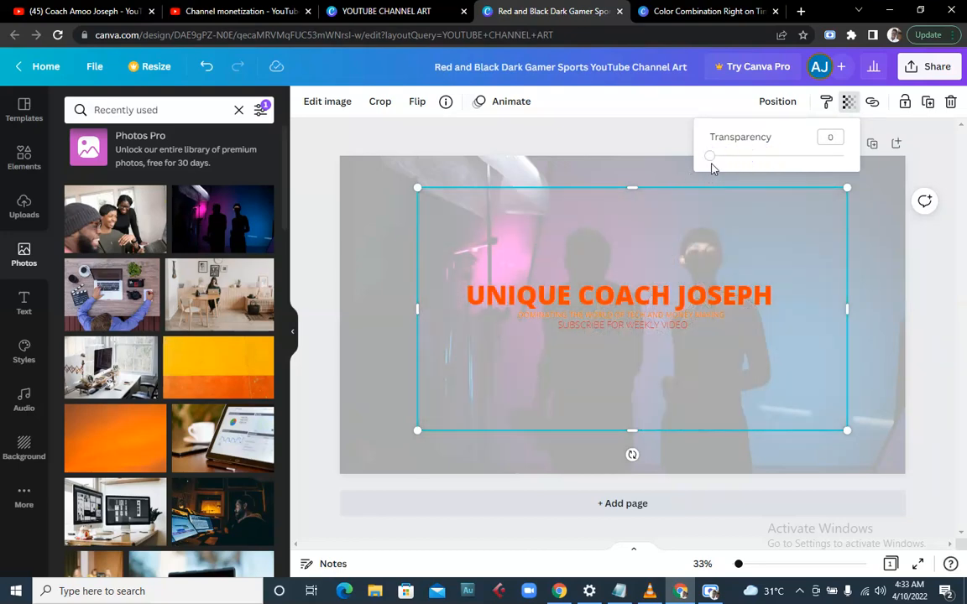
left_click_drag(709, 163, 785, 164)
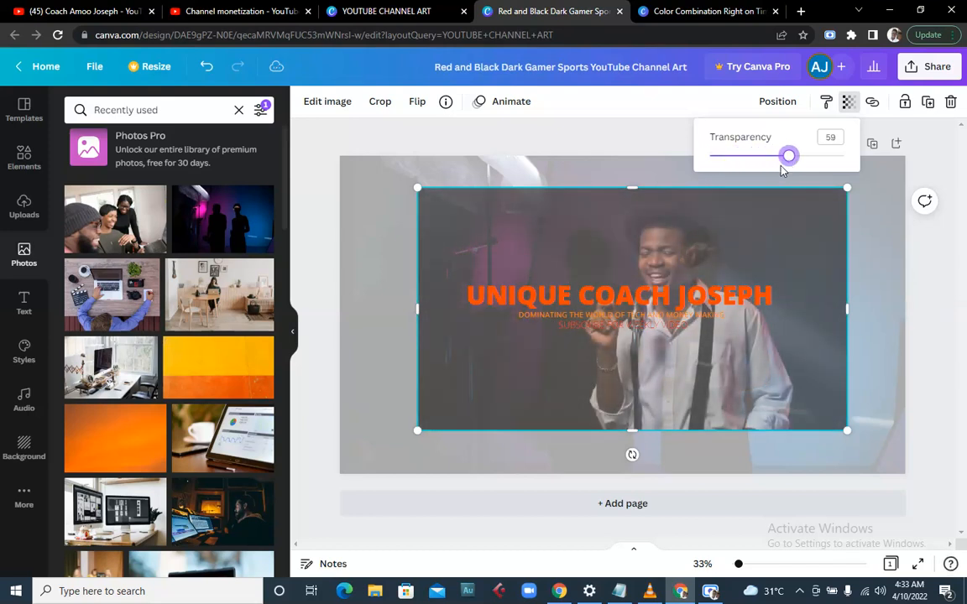
left_click(385, 276)
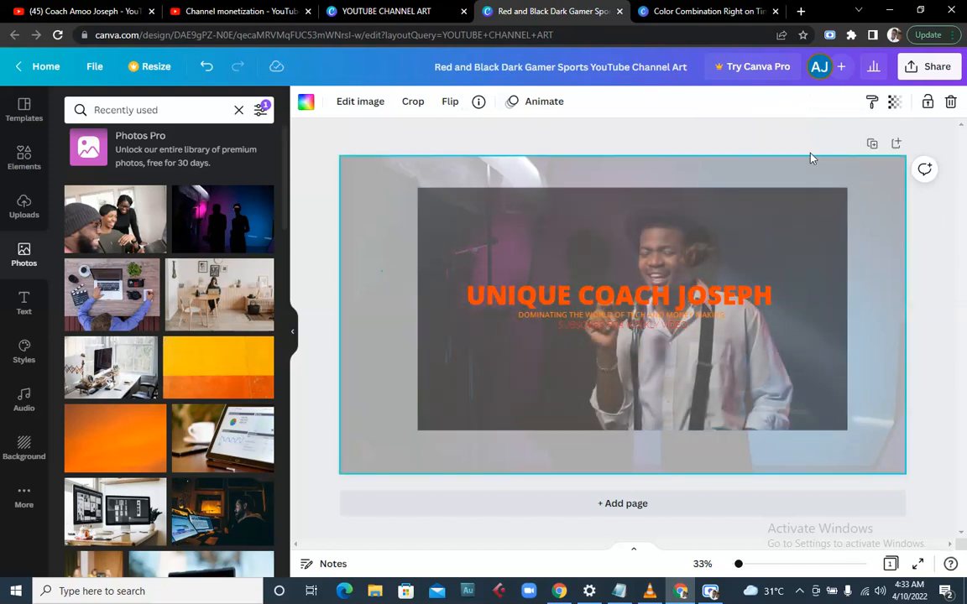
left_click(895, 101)
left_click_drag(803, 164, 651, 171)
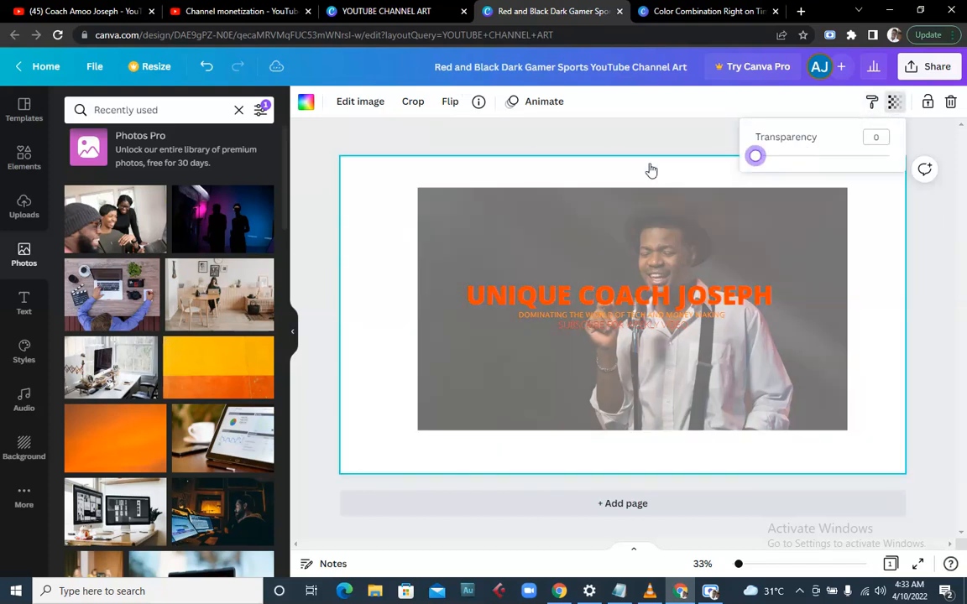
- Centre the man's photo, restore a faint background trace, and set the photo's transparency to 14
mouse_move(578, 362)
left_mouse_down()
mouse_move(571, 370)
mouse_move(563, 363)
left_mouse_up()
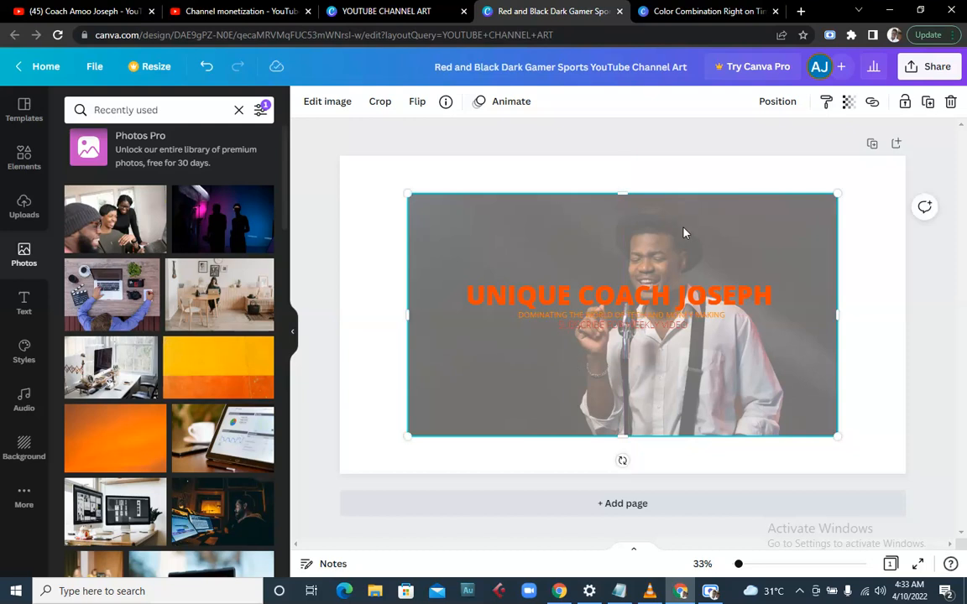
left_click(848, 101)
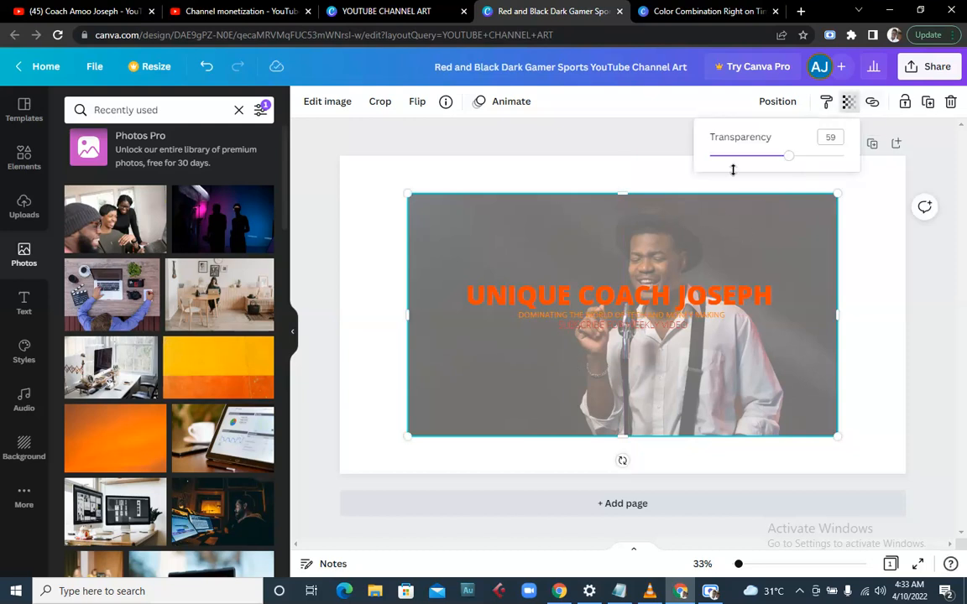
left_click_drag(791, 160, 747, 158)
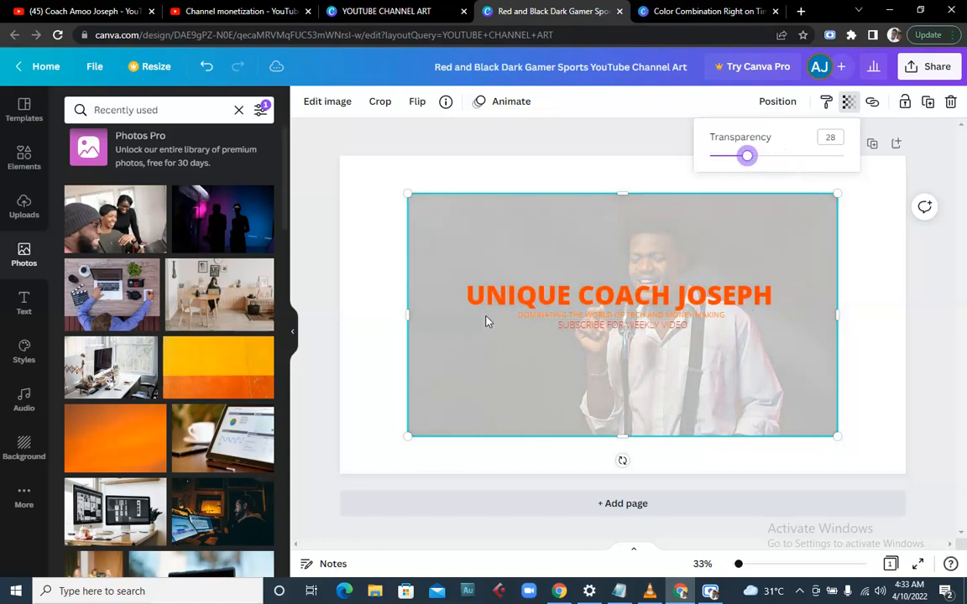
left_click(371, 321)
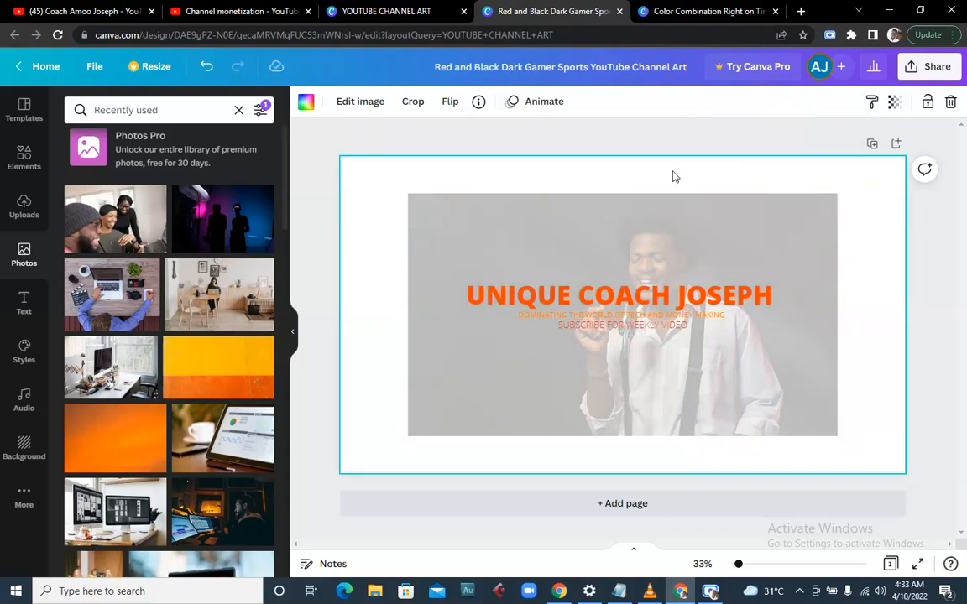
left_click(895, 103)
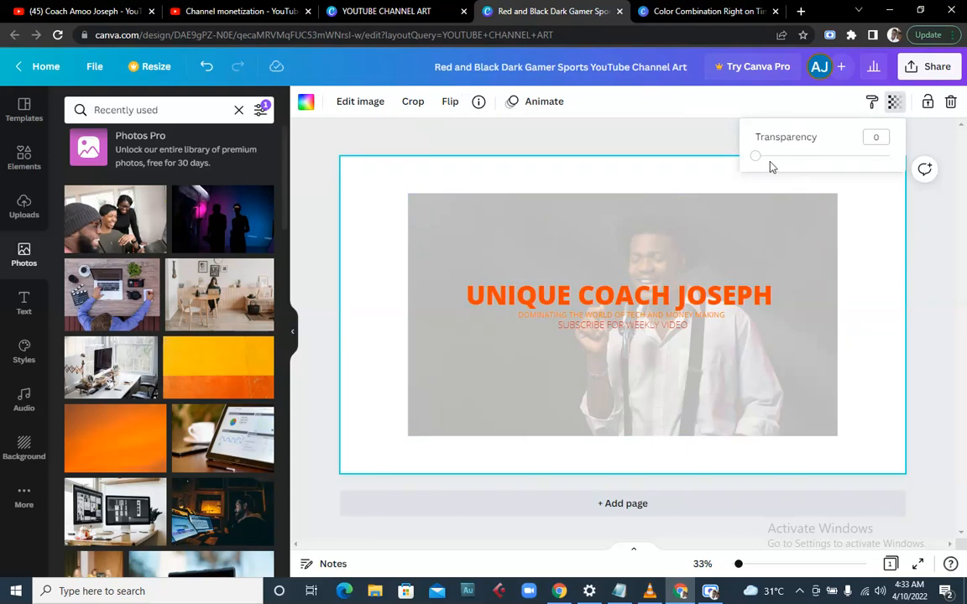
left_click_drag(755, 157, 778, 157)
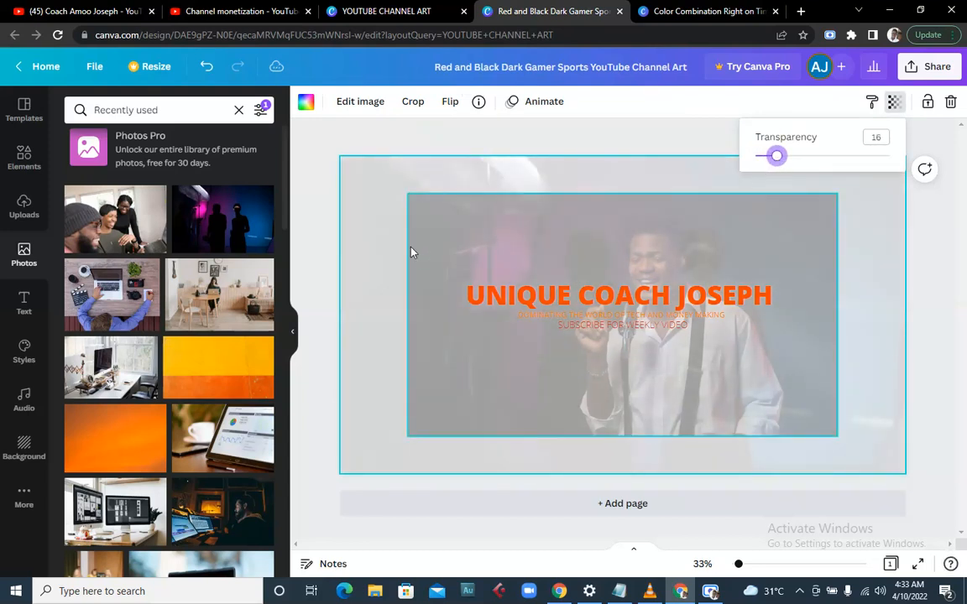
left_click(339, 258)
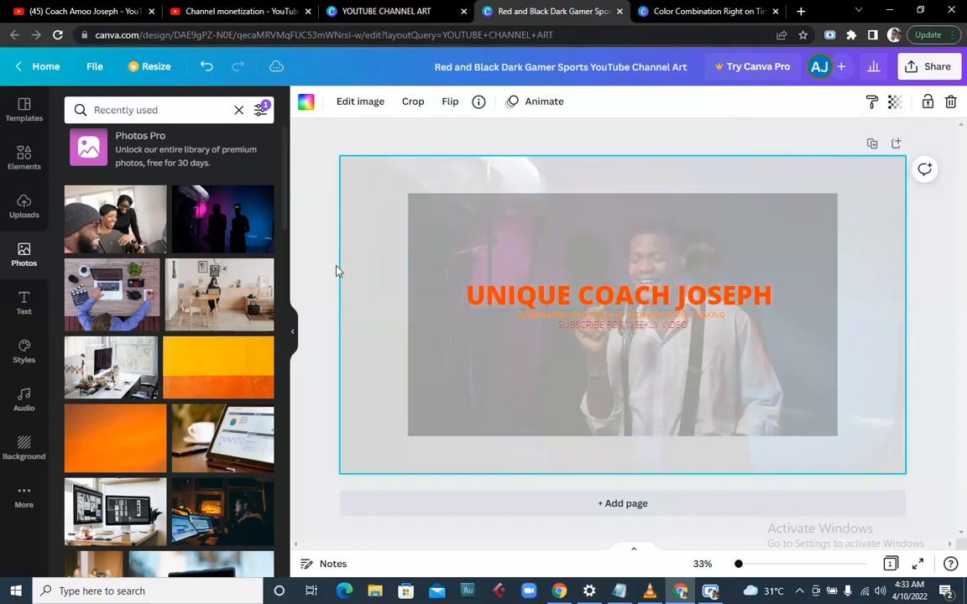
left_click(336, 270)
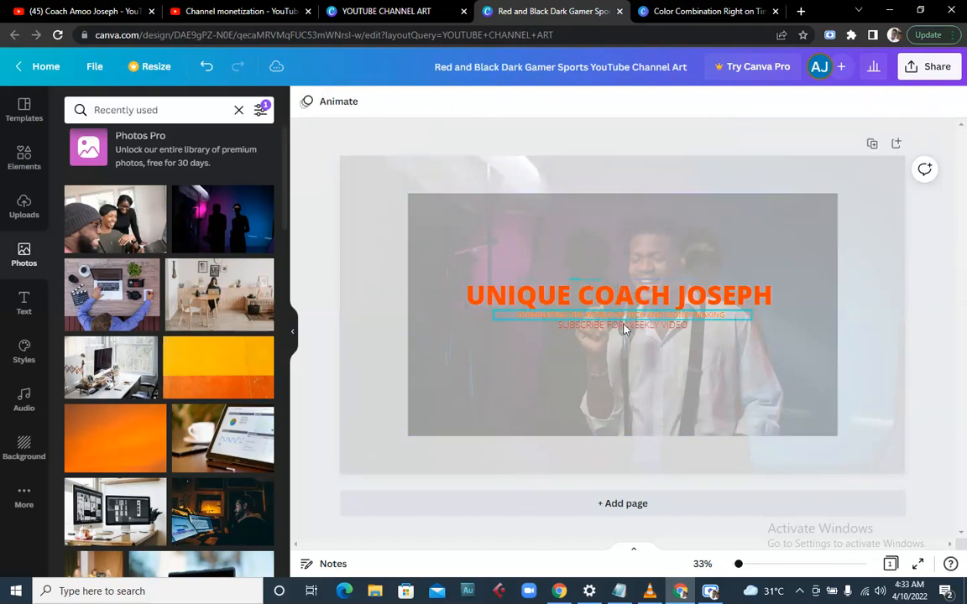
left_click(642, 365)
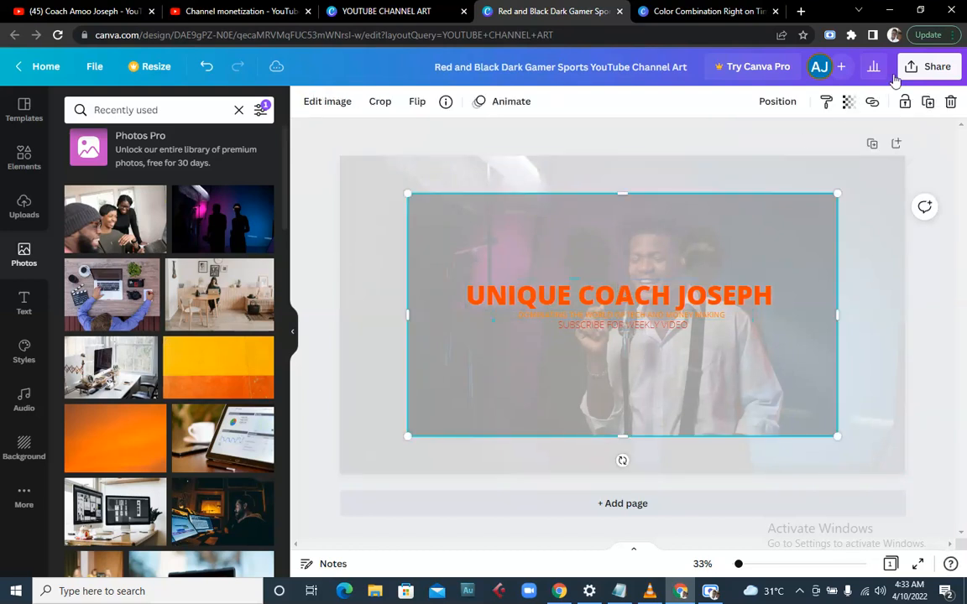
left_click(847, 102)
mouse_move(747, 156)
left_mouse_down()
mouse_move(720, 160)
mouse_move(740, 161)
left_mouse_up()
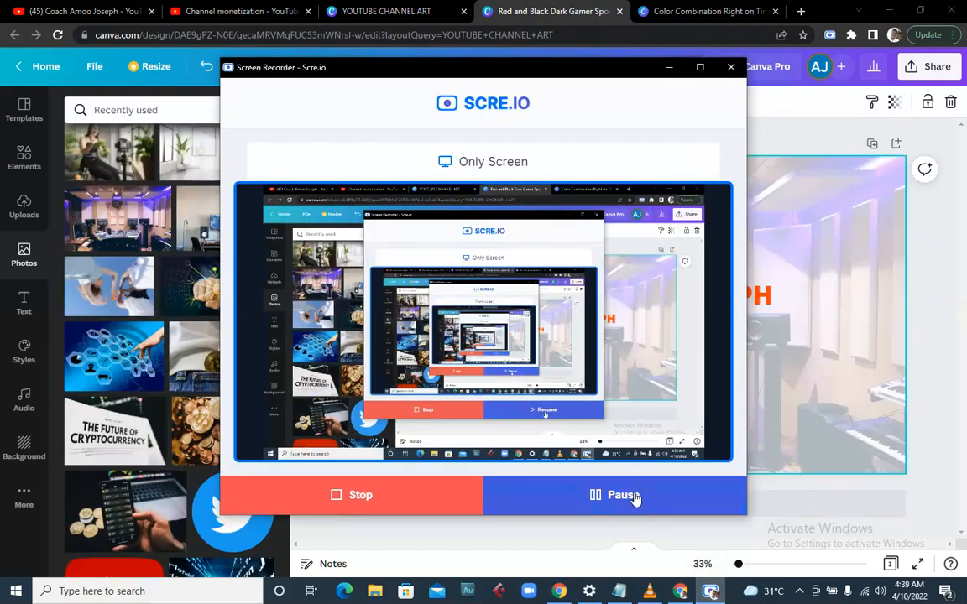
- Discard the trial singer photo and fade the studio background to about 33 transparency
left_click(852, 439)
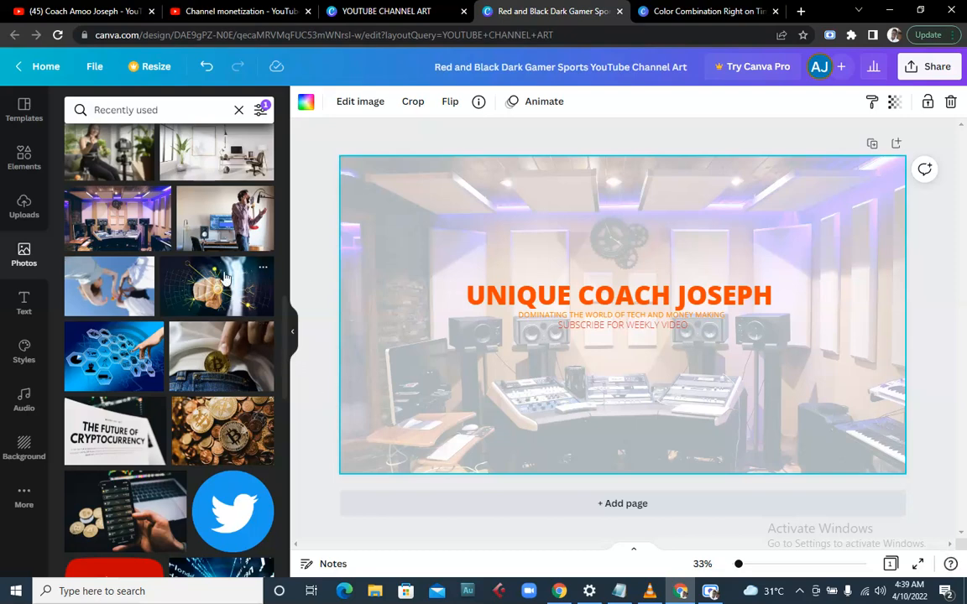
left_click(212, 238)
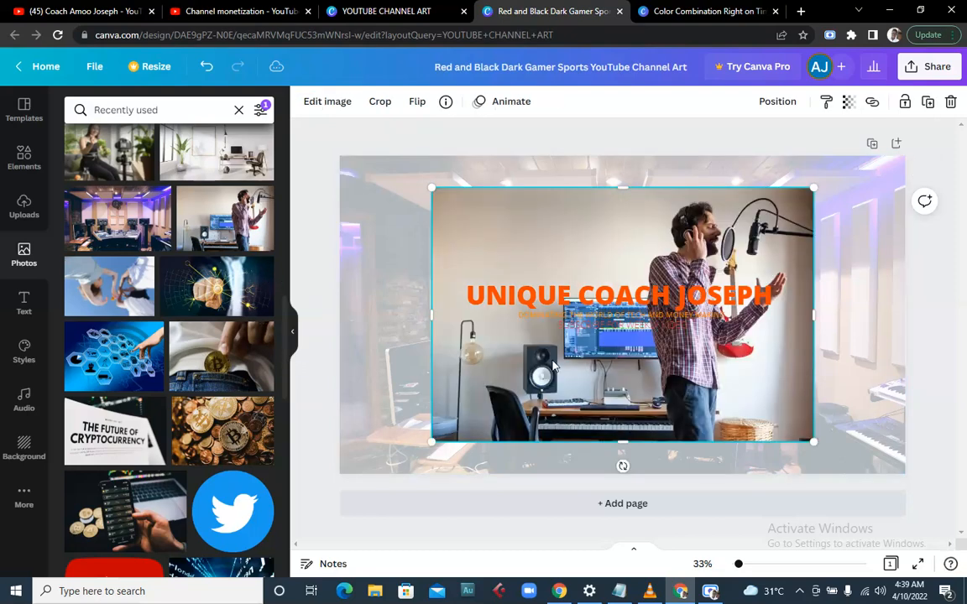
key("Delete")
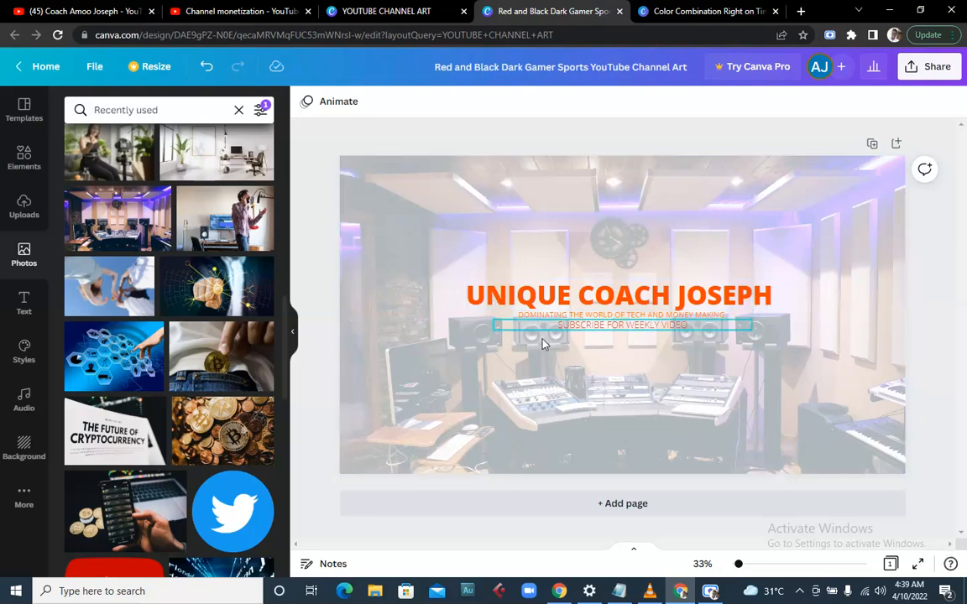
left_click(725, 215)
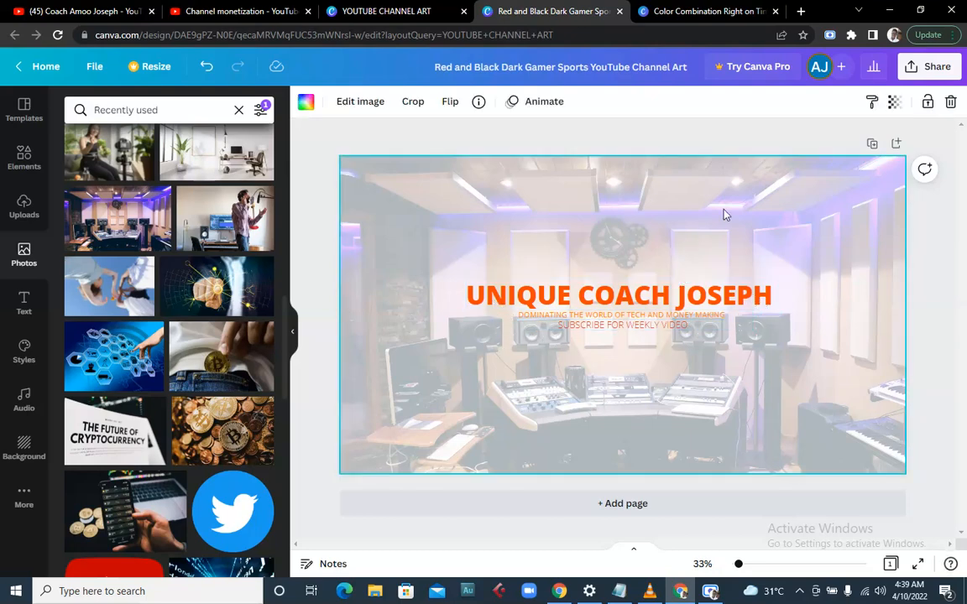
left_click(894, 102)
mouse_move(806, 162)
left_mouse_down()
mouse_move(784, 162)
mouse_move(800, 157)
left_mouse_up()
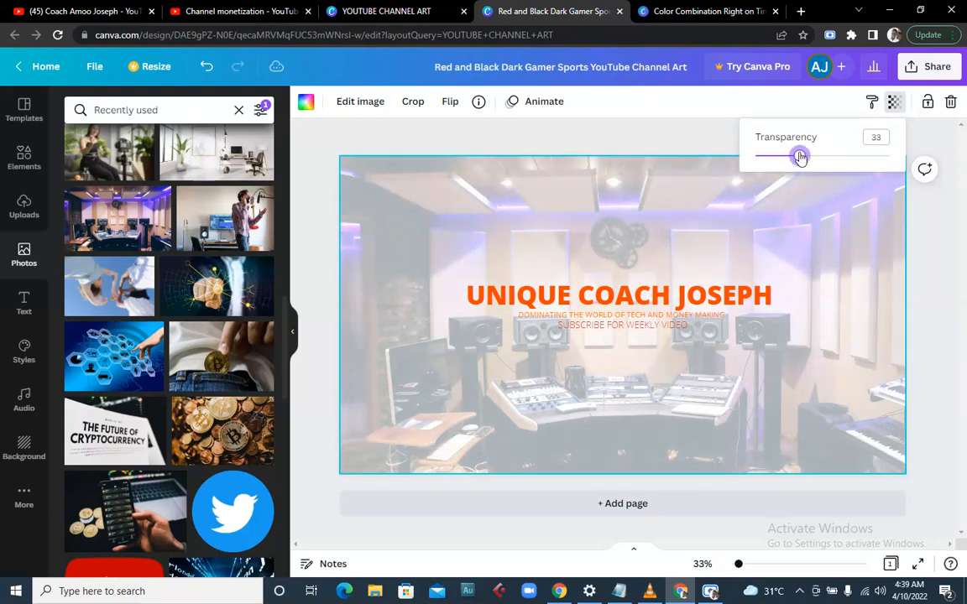
left_click(617, 222)
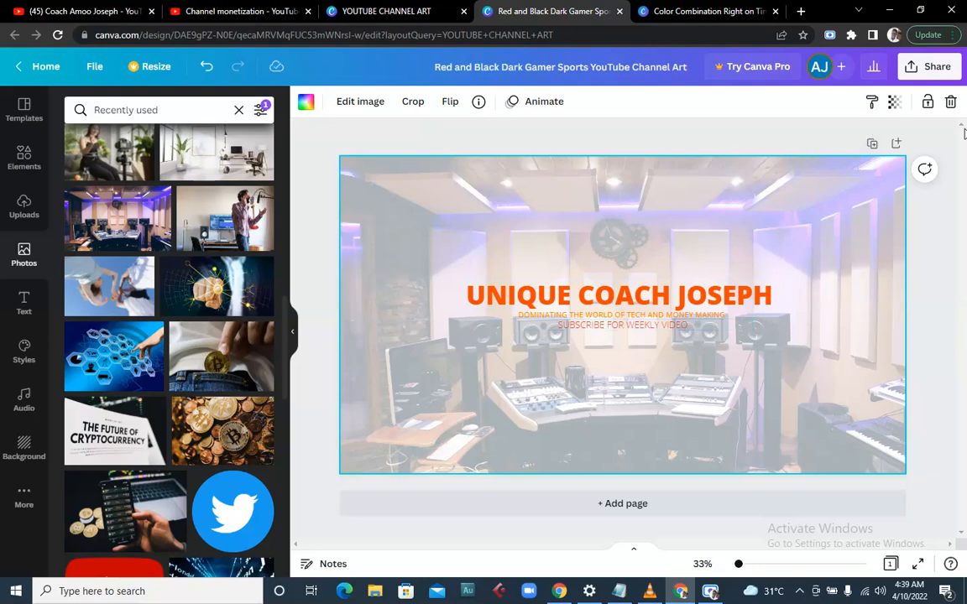
- Duplicate the banner to Page 2, remove its studio photo, set a black background, then go to YouTube Studio
left_click(872, 145)
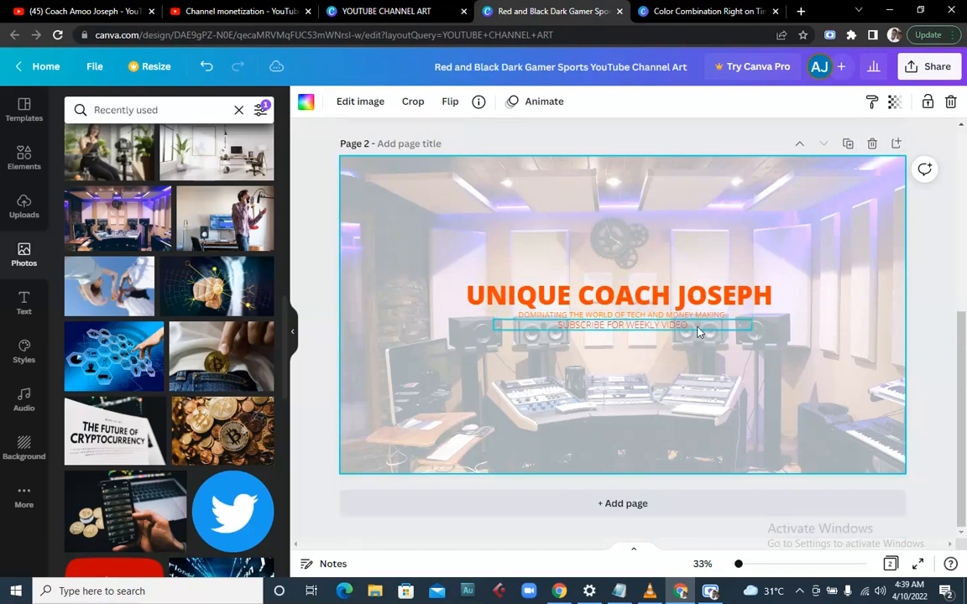
key("Delete")
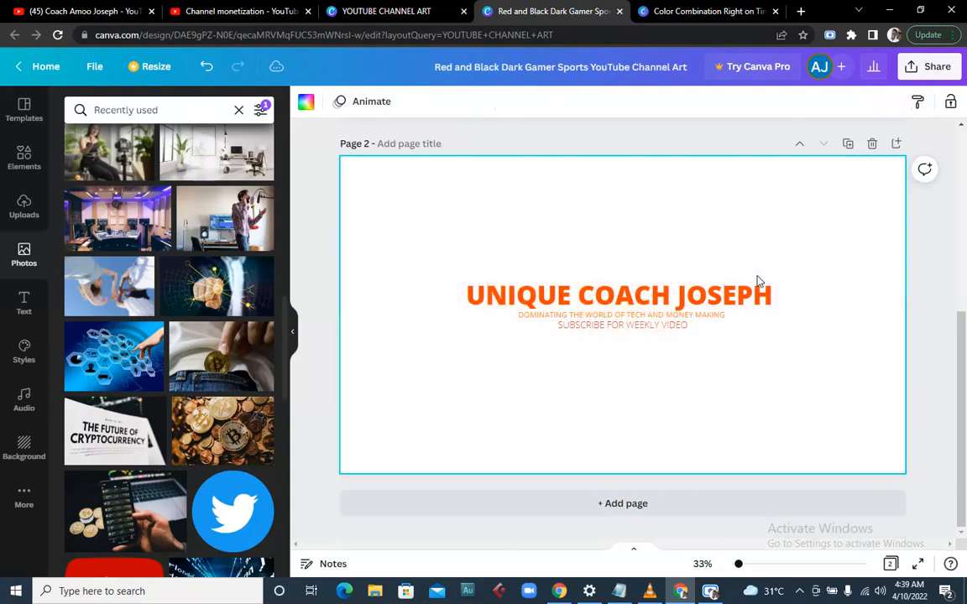
left_click(303, 107)
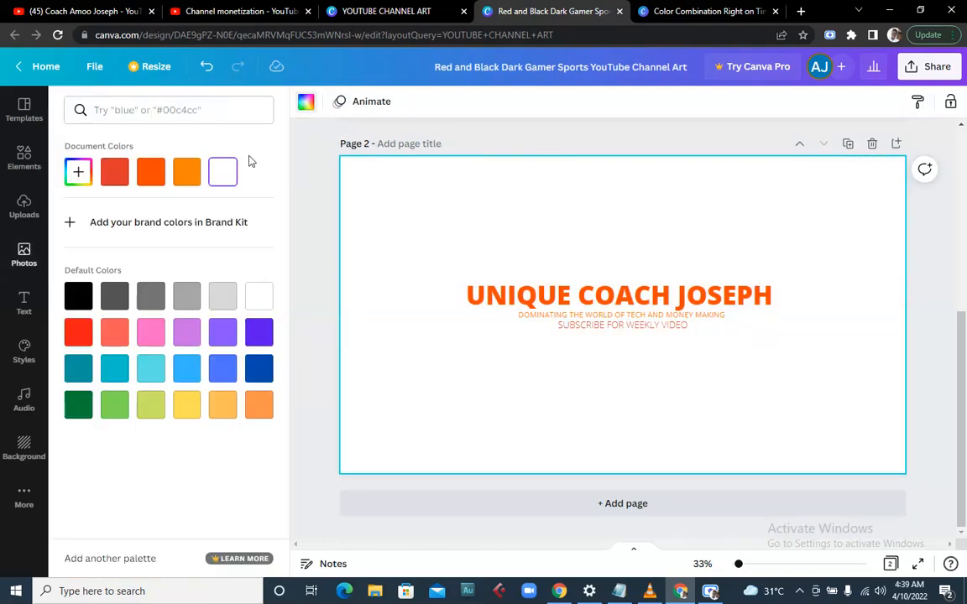
left_click(188, 173)
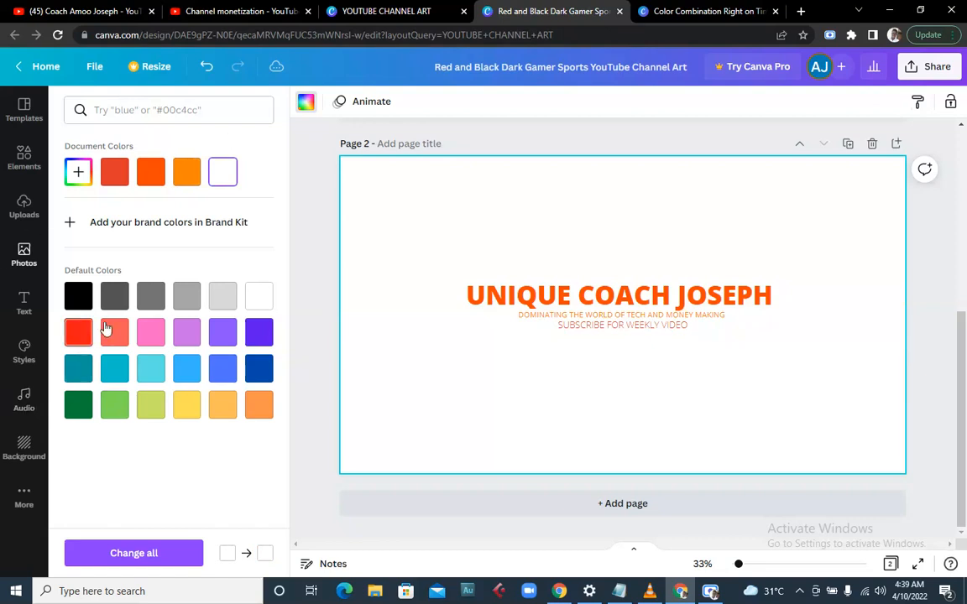
left_click(78, 295)
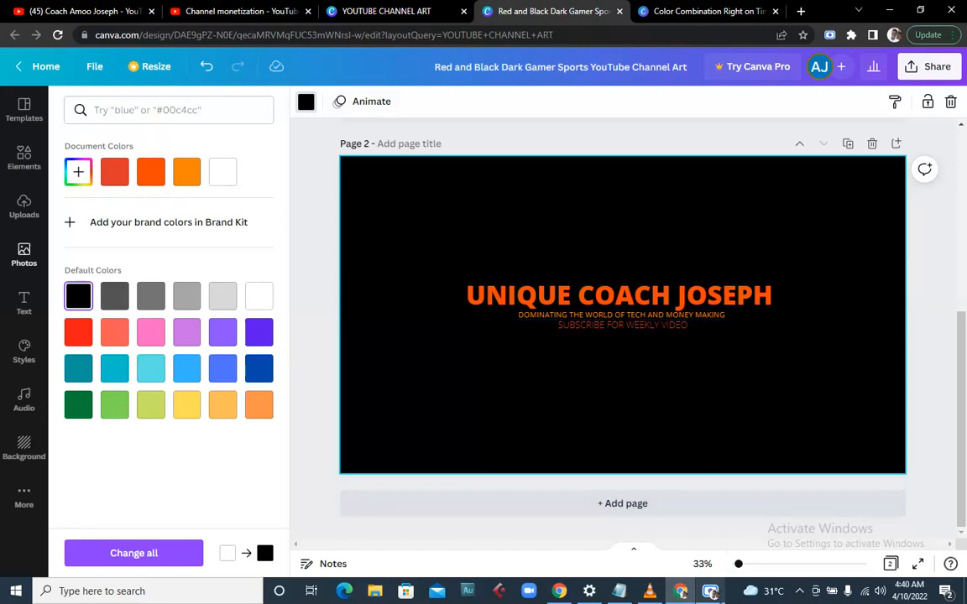
left_click(717, 580)
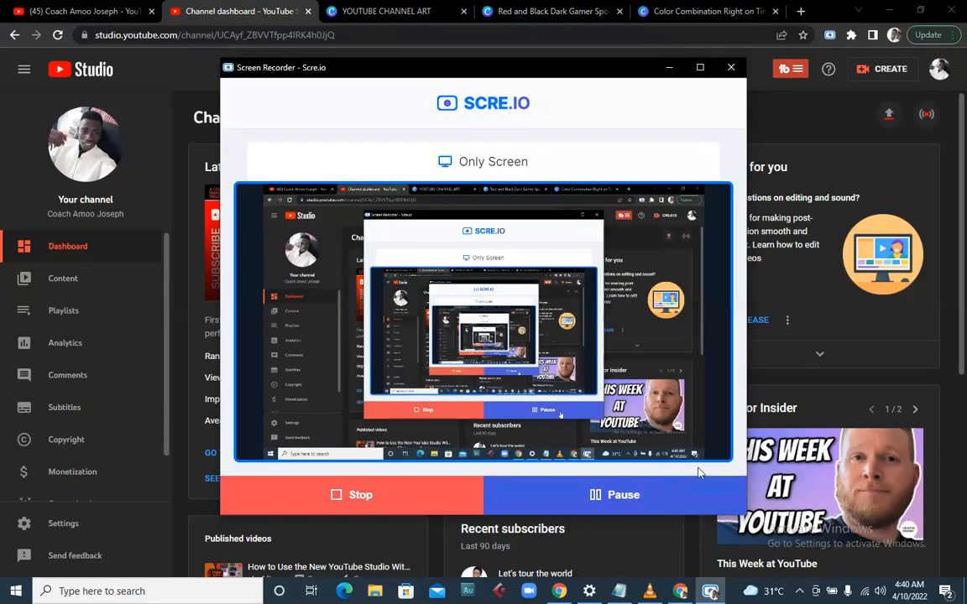
- Open Customization in YouTube Studio and show the Branding tab's picture and banner settings
left_click(821, 335)
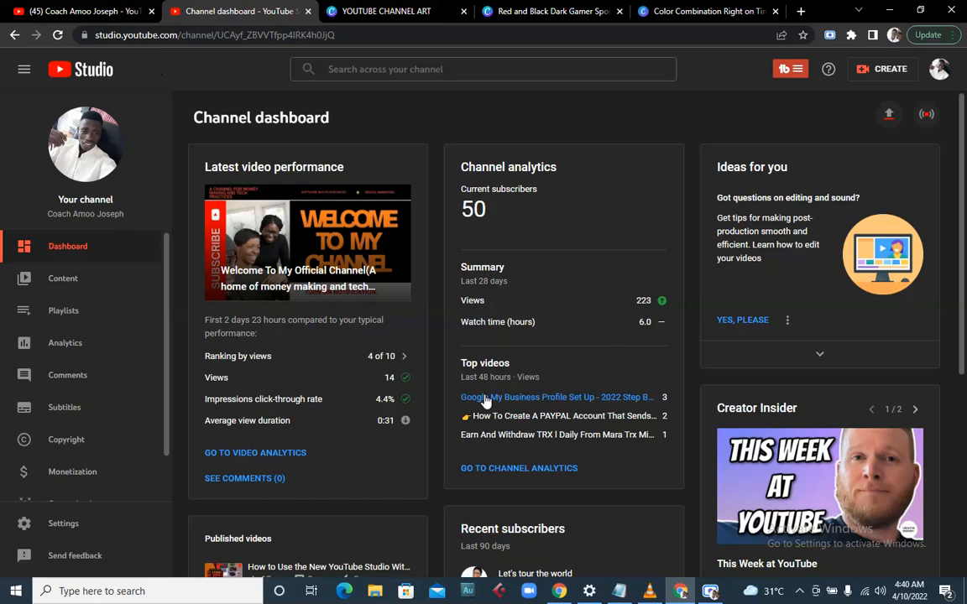
scroll(87, 401, "down", 2)
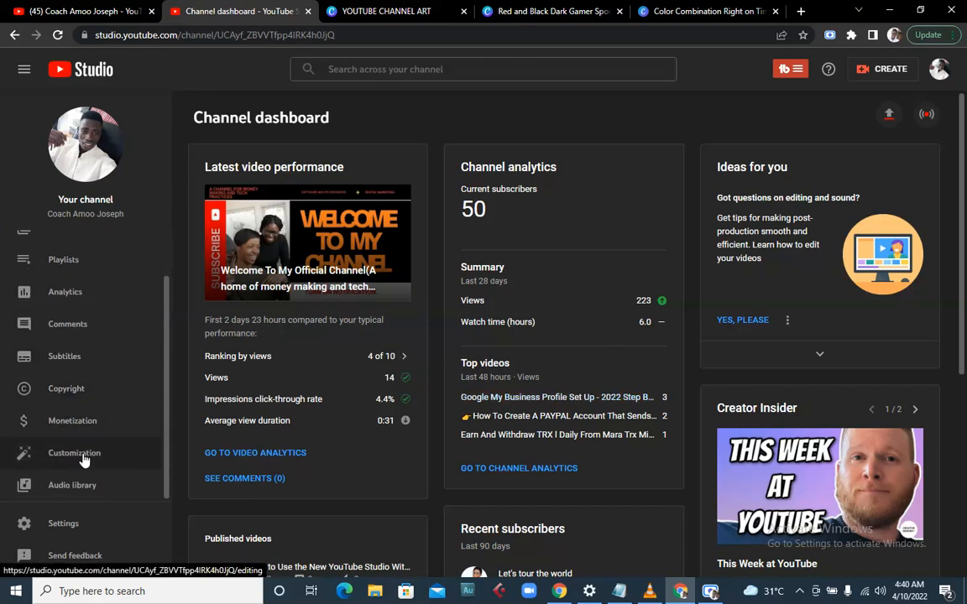
left_click(99, 440)
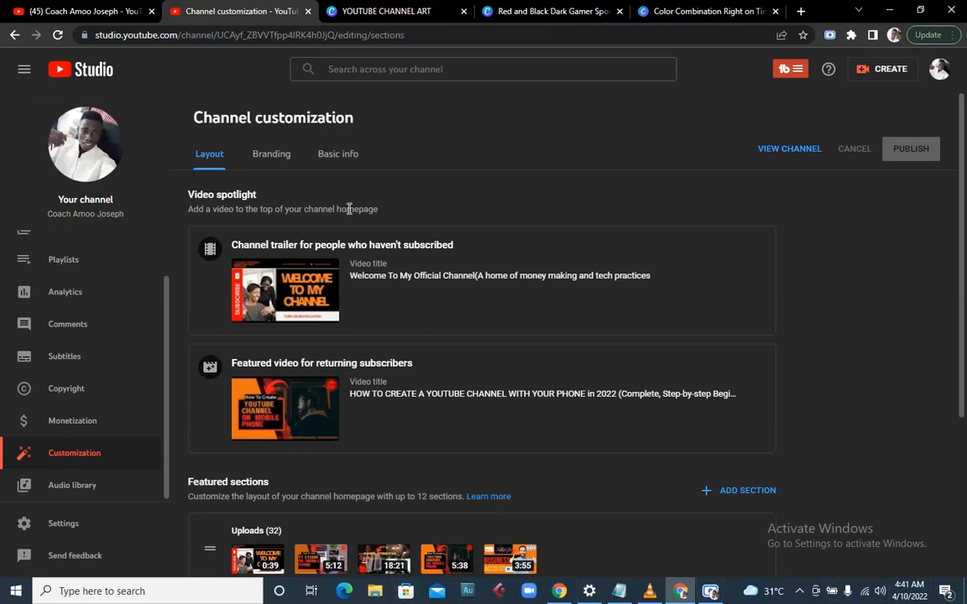
left_click(337, 156)
left_click(271, 153)
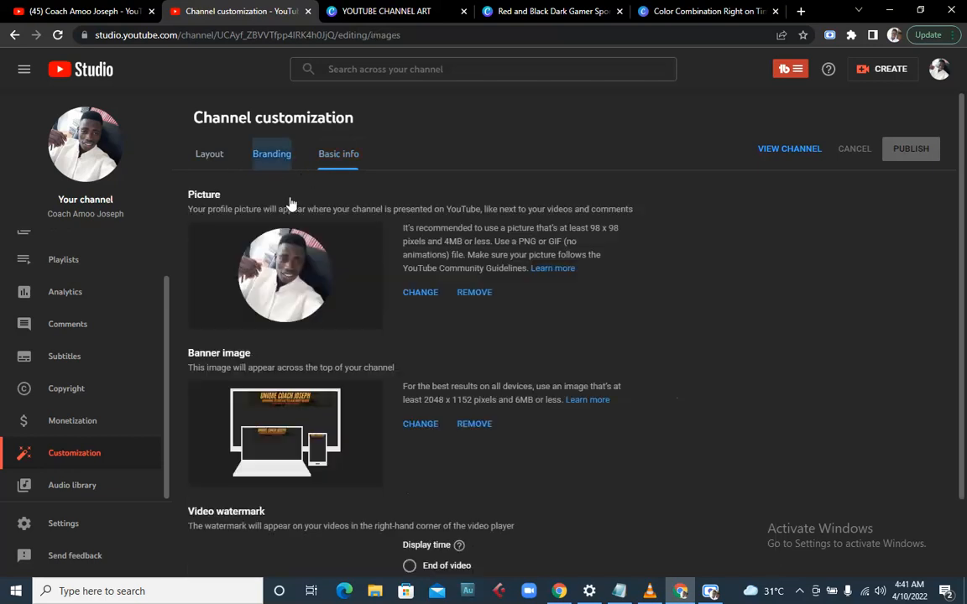
scroll(380, 339, "down", 1)
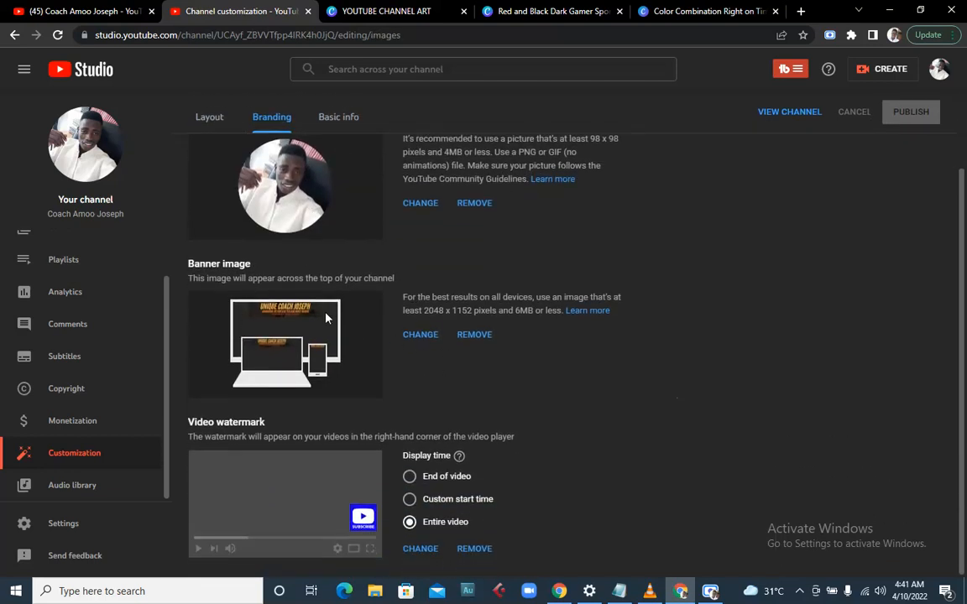
scroll(327, 317, "up", 1)
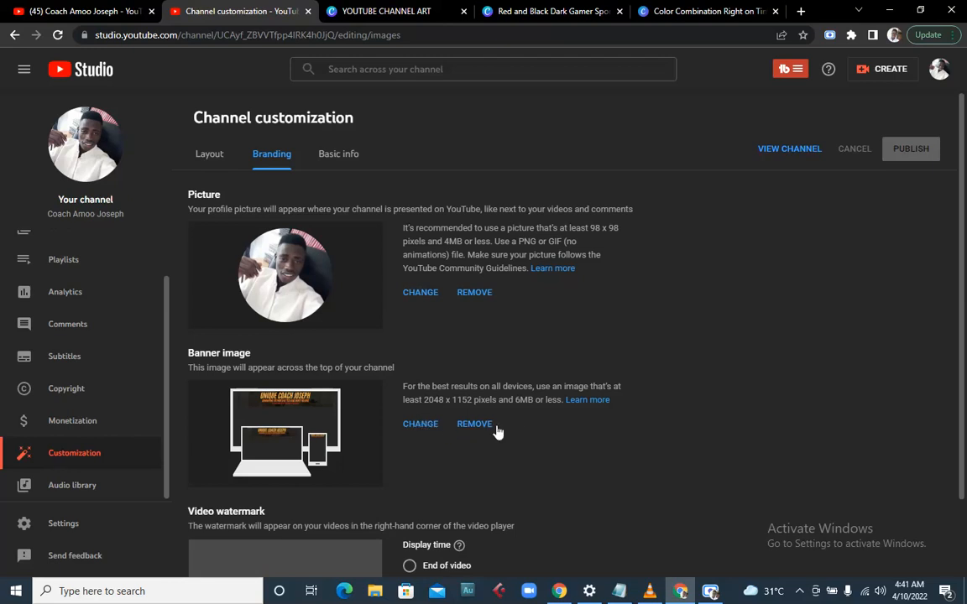
- Upload the exported UNIQUE COACH JOSEPH banner PNG from Downloads as the new channel banner
left_click(420, 424)
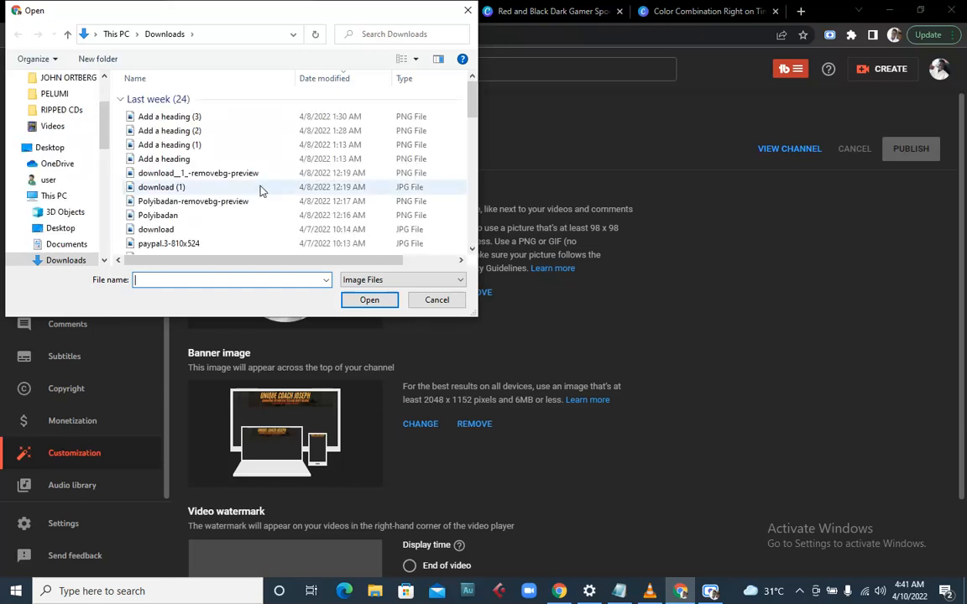
scroll(261, 190, "down", 10)
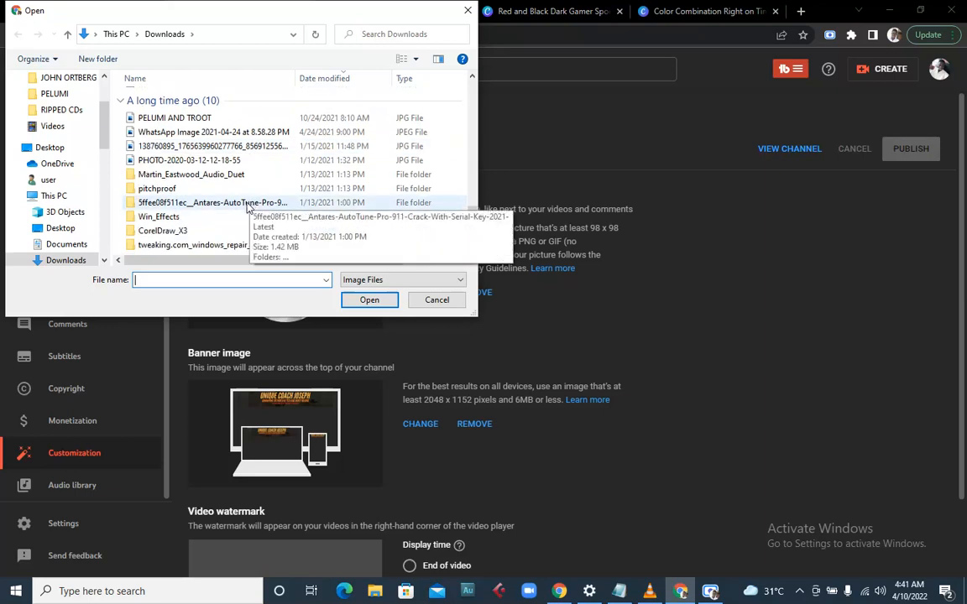
scroll(228, 210, "up", 1)
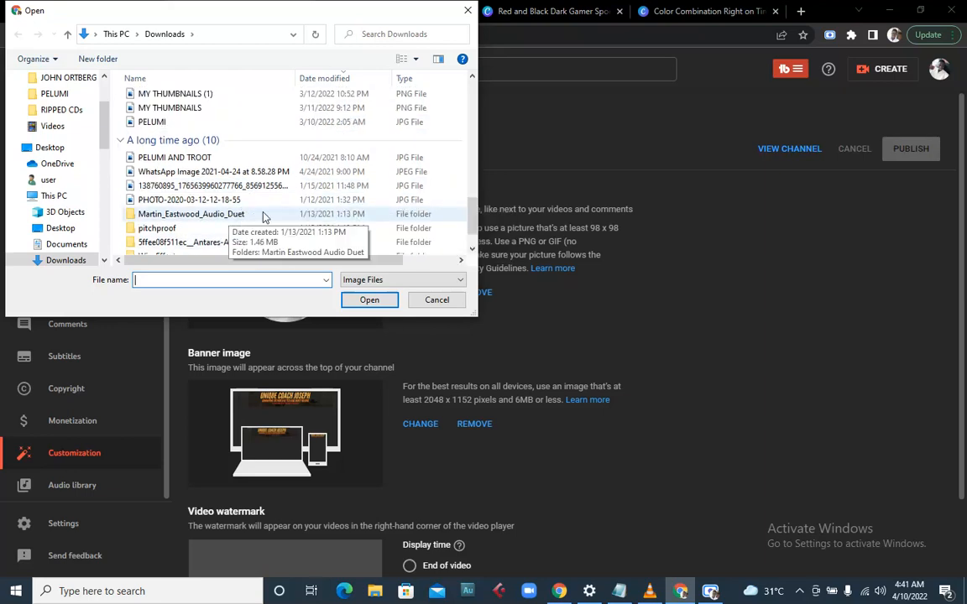
scroll(260, 212, "up", 5)
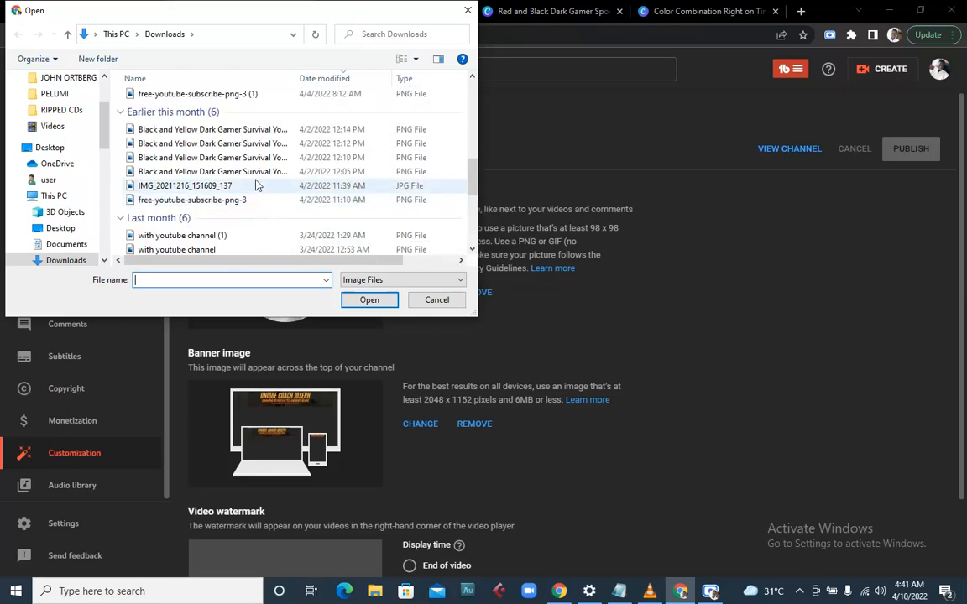
scroll(255, 185, "up", 3)
scroll(239, 173, "up", 3)
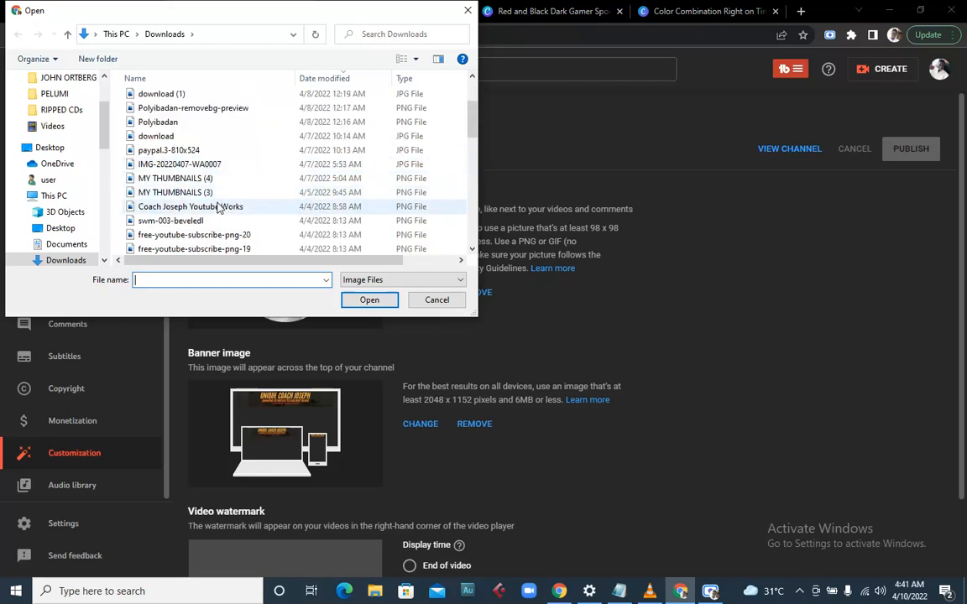
left_click(217, 206)
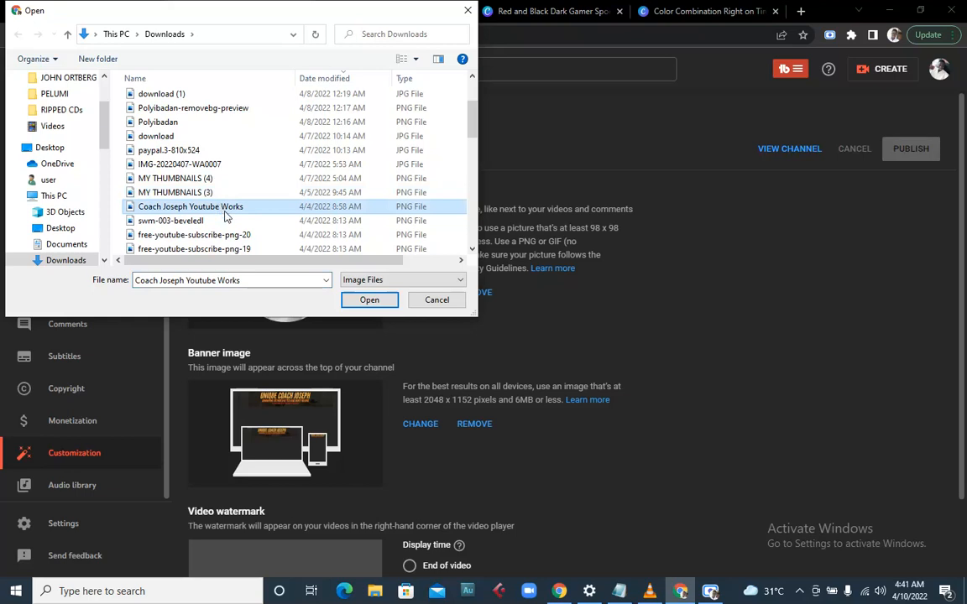
left_click(369, 300)
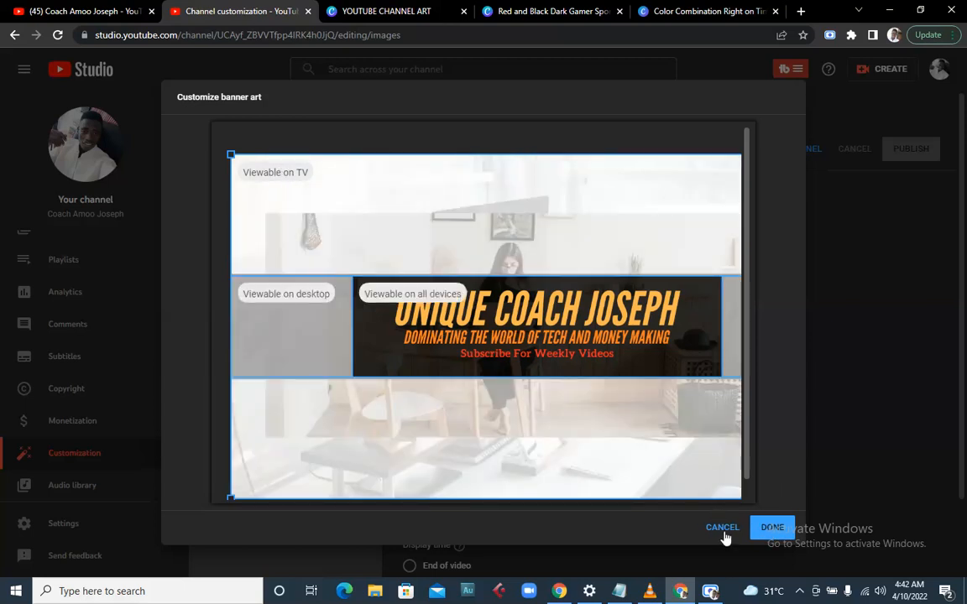
- Cancel the Customize banner art dialog without applying the crop
left_click(720, 527)
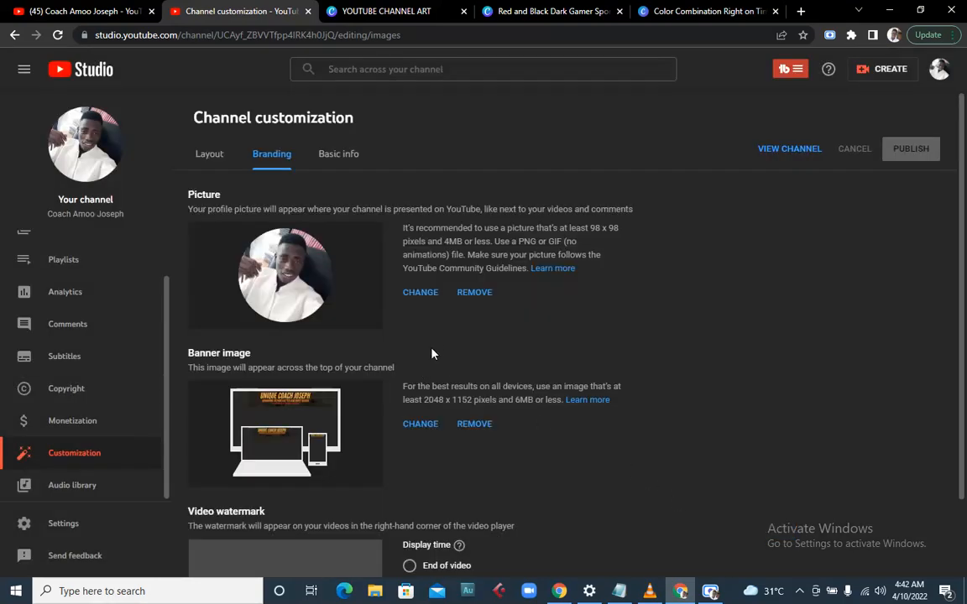